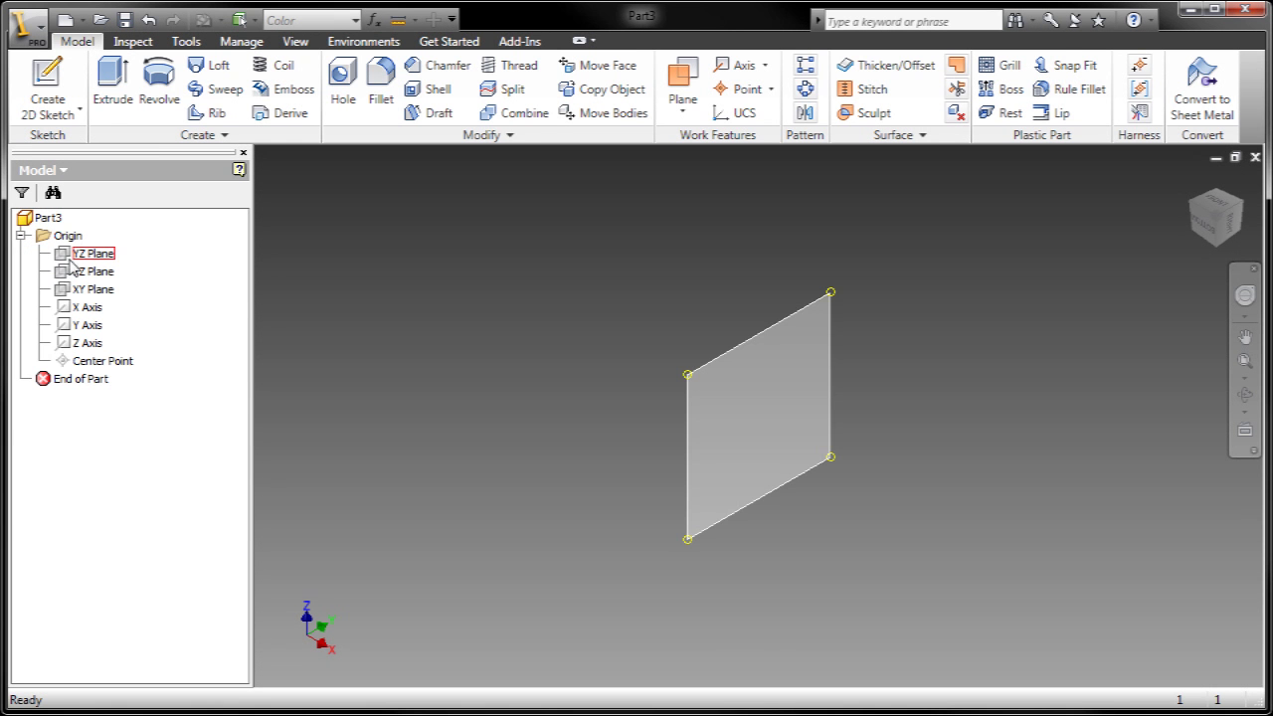
# Step: Start a new 2D sketch on the XZ plane
pyautogui.click(79, 272)
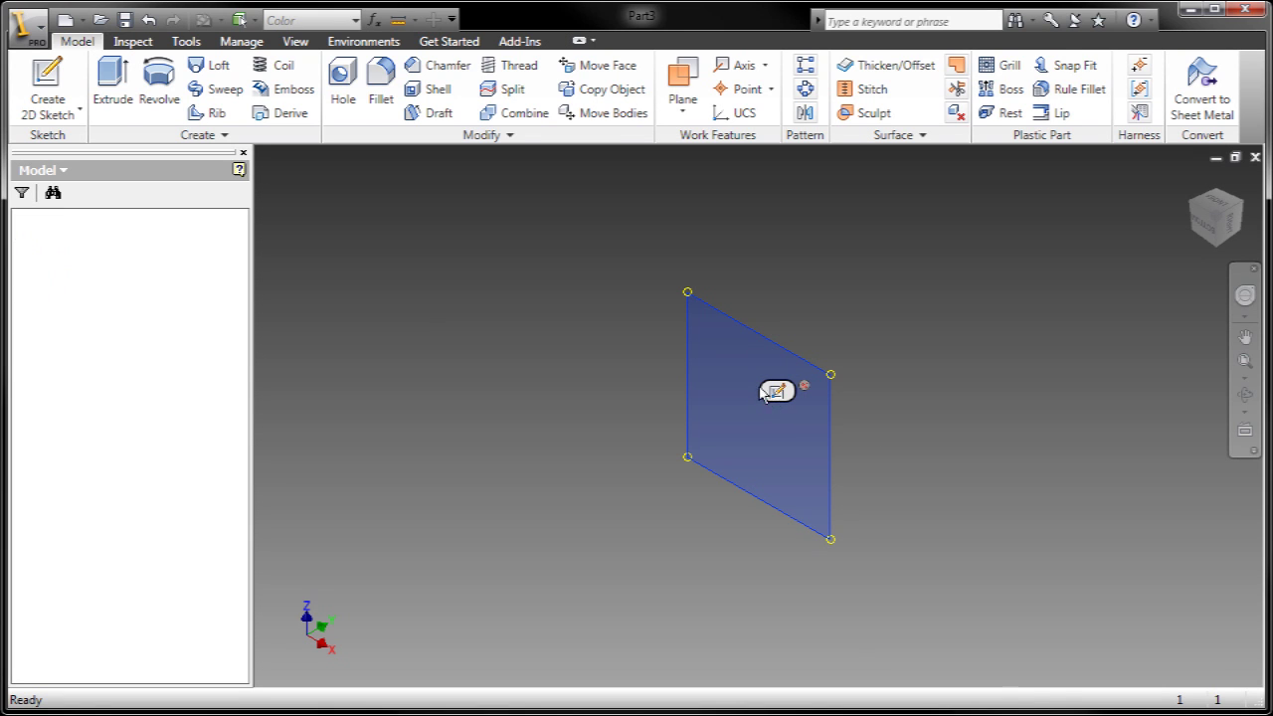
pyautogui.click(773, 395)
pyautogui.click(1204, 227)
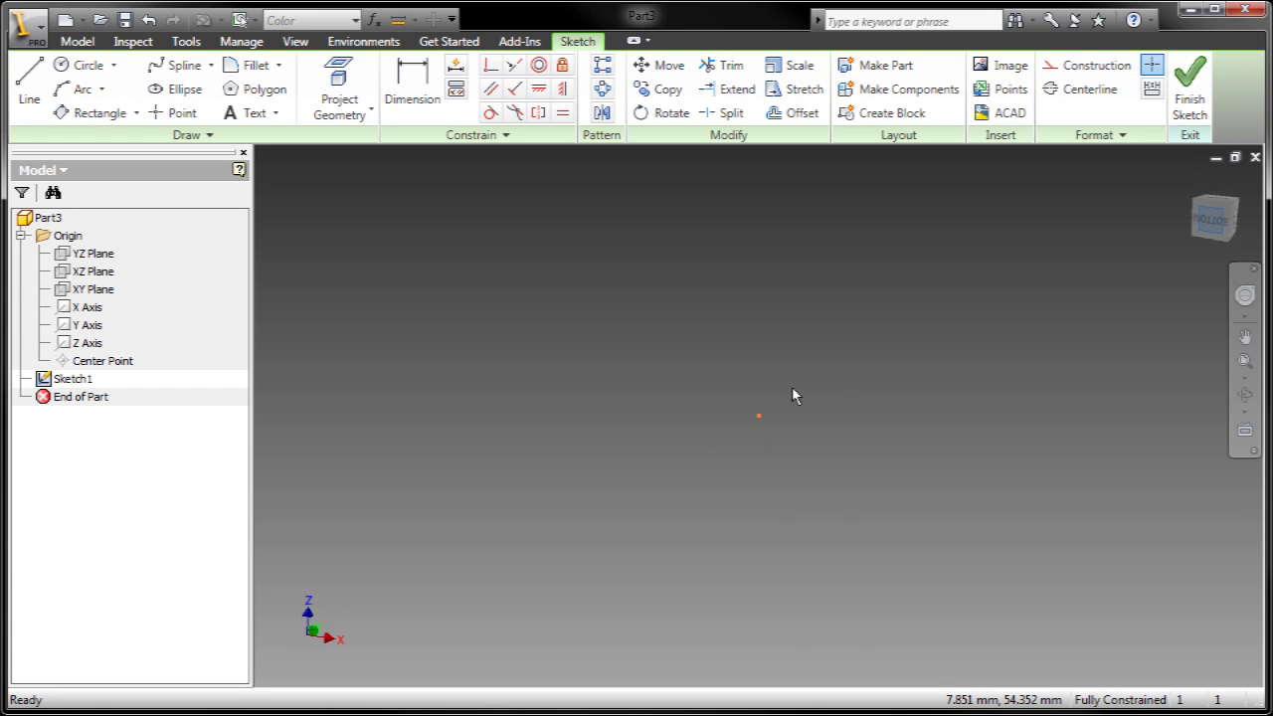
pyautogui.moveTo(866, 305); pyautogui.dragTo(582, 482, button='middle')
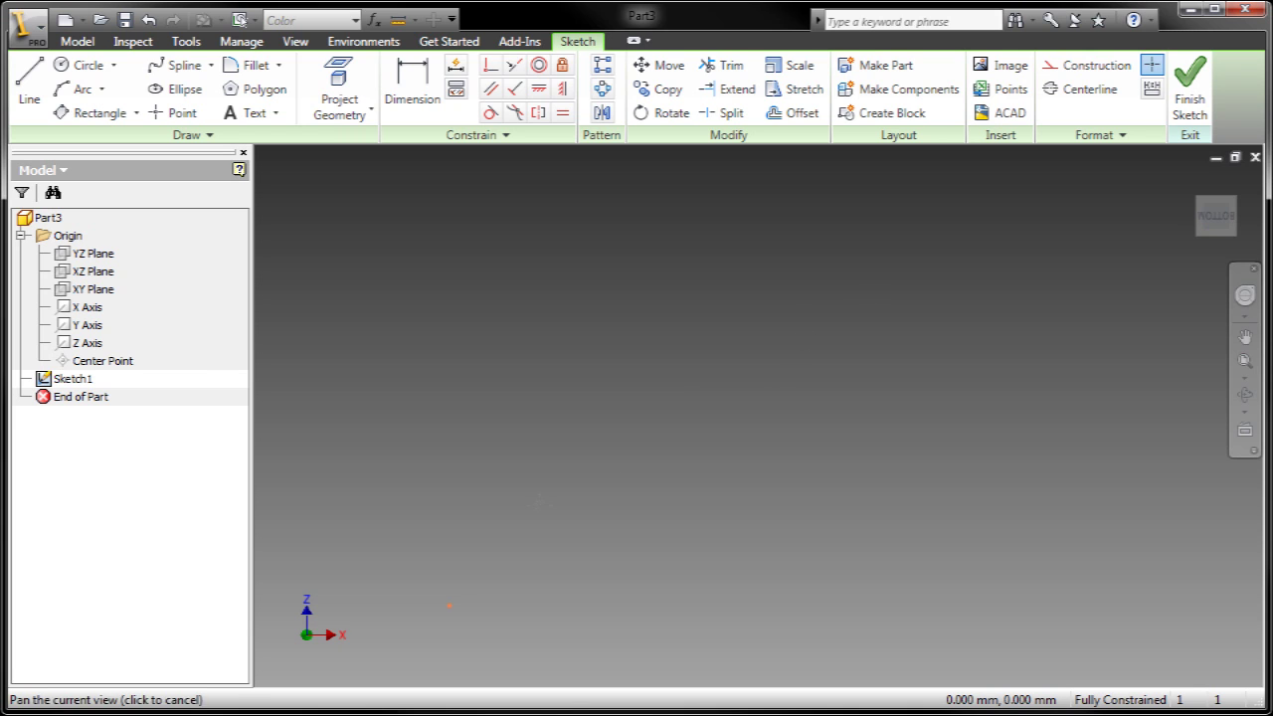
# Step: Draw a two-point rectangle 1 mm wide and 13.5 mm high with its lower corner at the origin
pyautogui.click(137, 113)
pyautogui.click(117, 146)
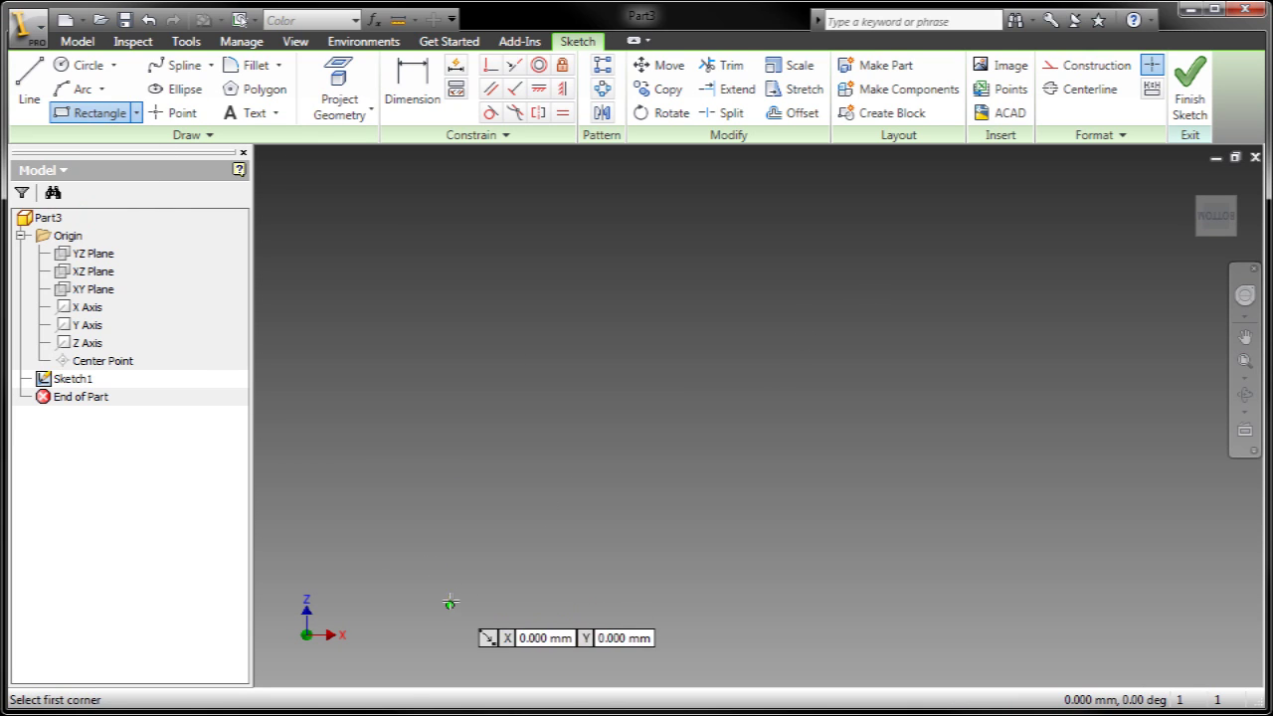
pyautogui.click(450, 605)
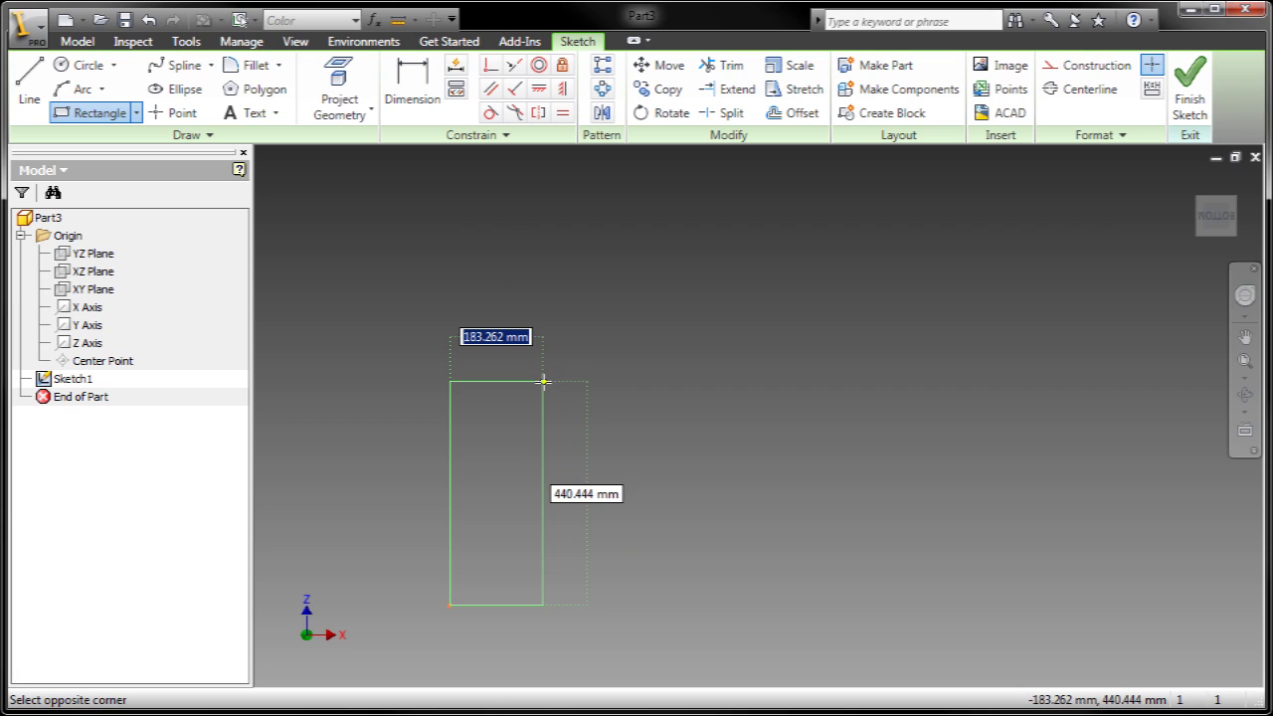
pyautogui.press('Tab')
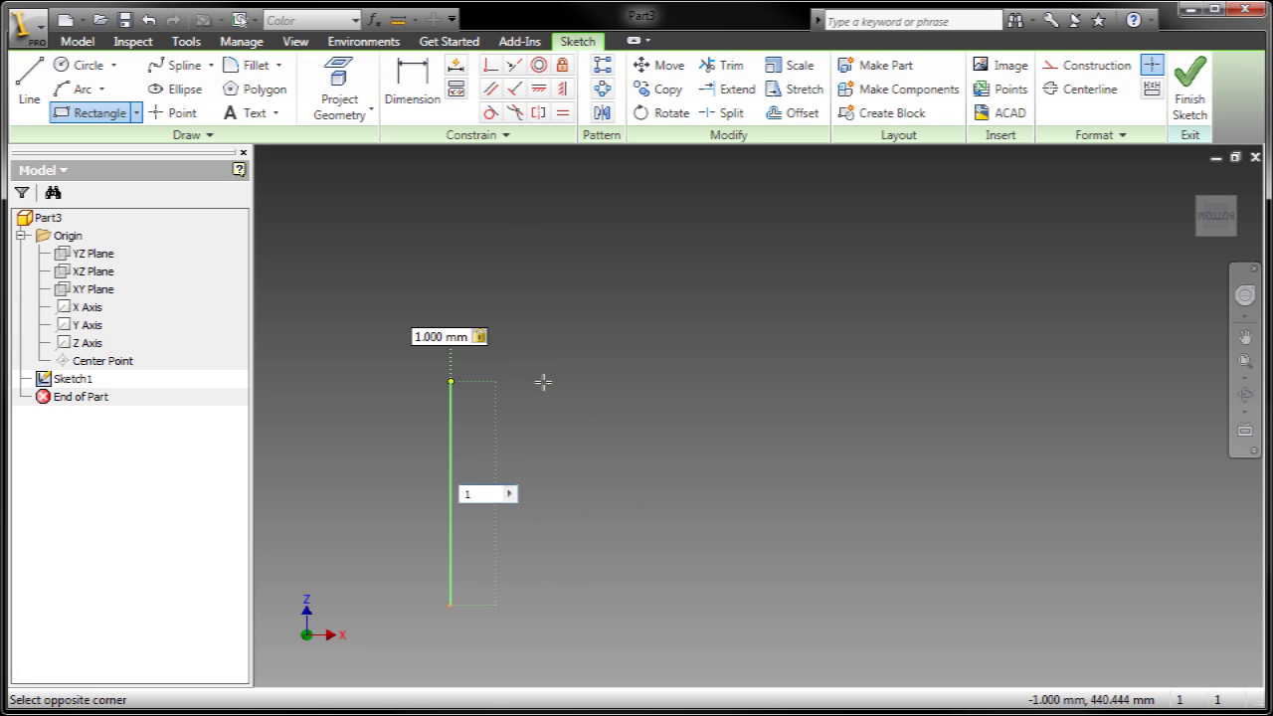
pyautogui.press('Tab')
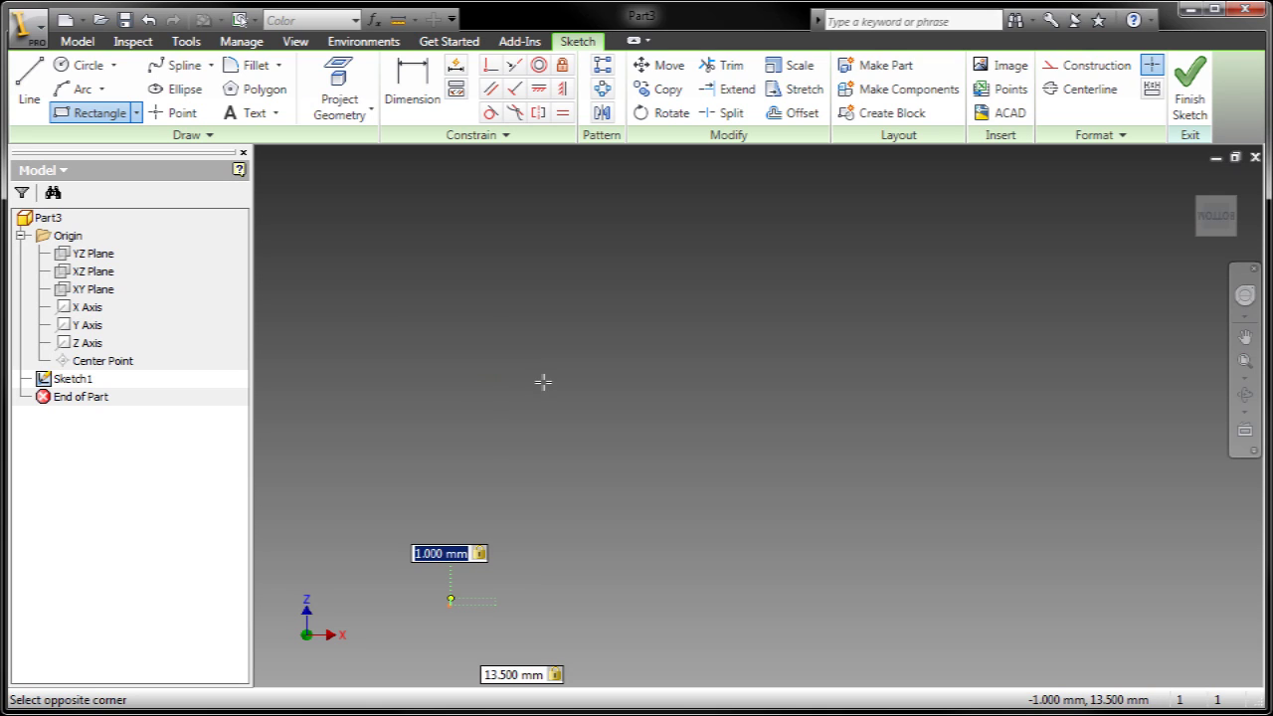
pyautogui.scroll(-8, 450, 603)
pyautogui.moveTo(510, 543); pyautogui.dragTo(699, 520, button='middle')
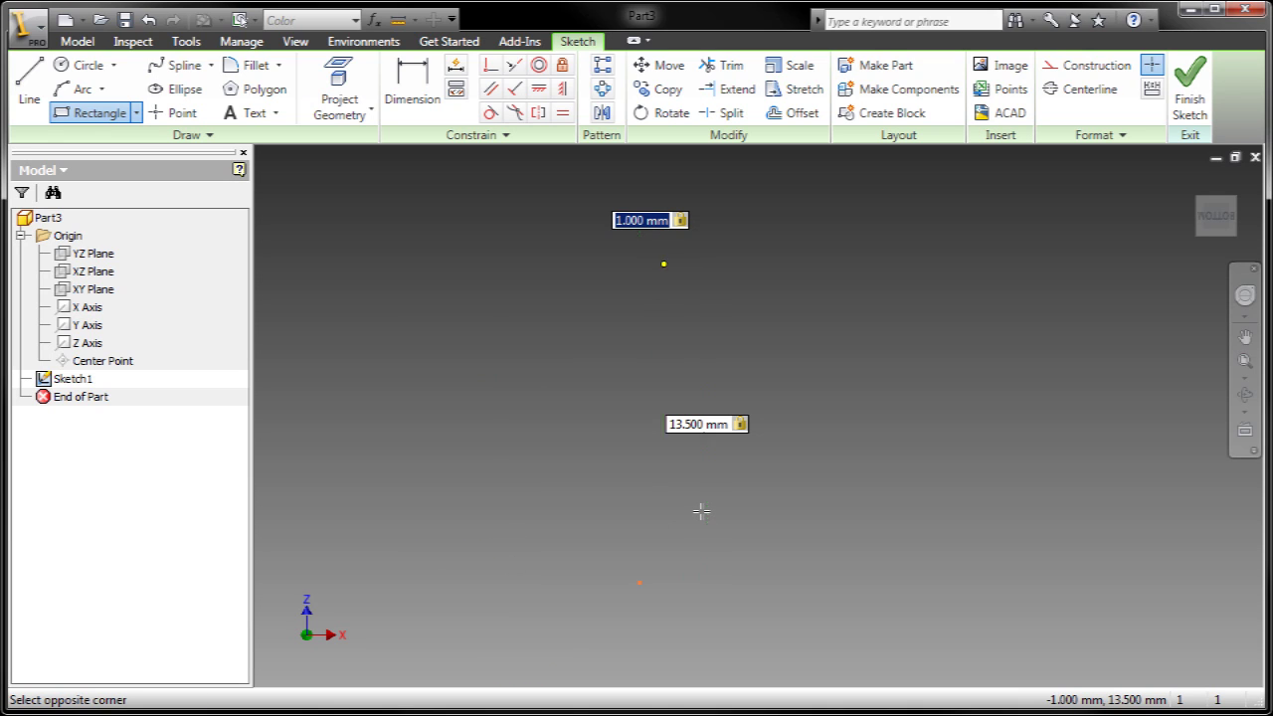
pyautogui.press('Return')
pyautogui.rightClick(851, 332)
pyautogui.click(890, 345)
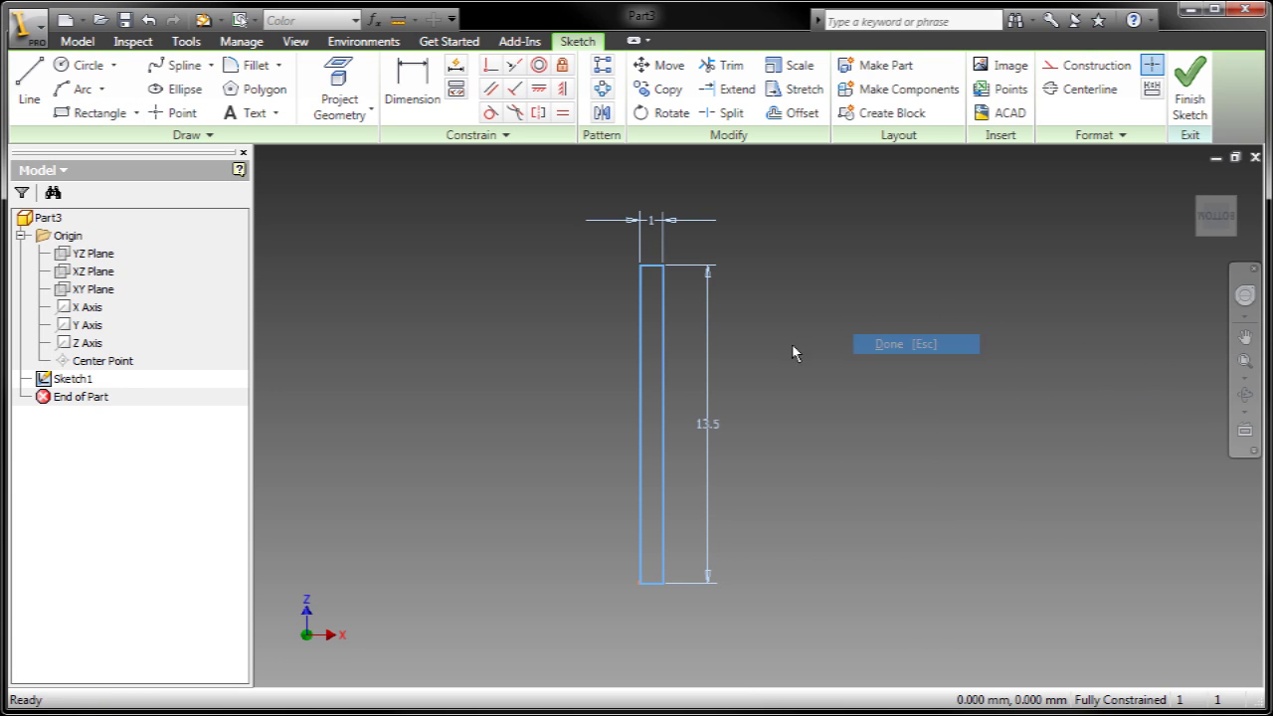
# Step: Convert the rectangle's long side away from the origin to construction and draw an 18 mm line at 128° from its upper end
pyautogui.click(1090, 64)
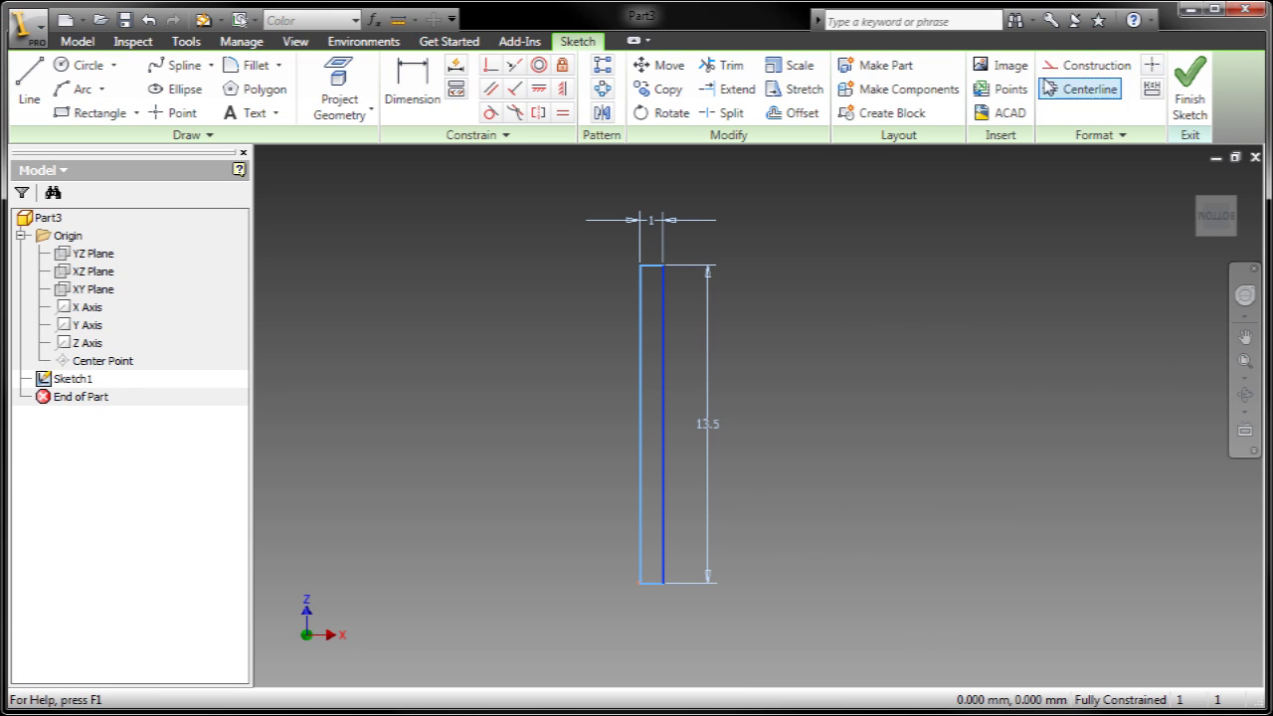
pyautogui.press('l')
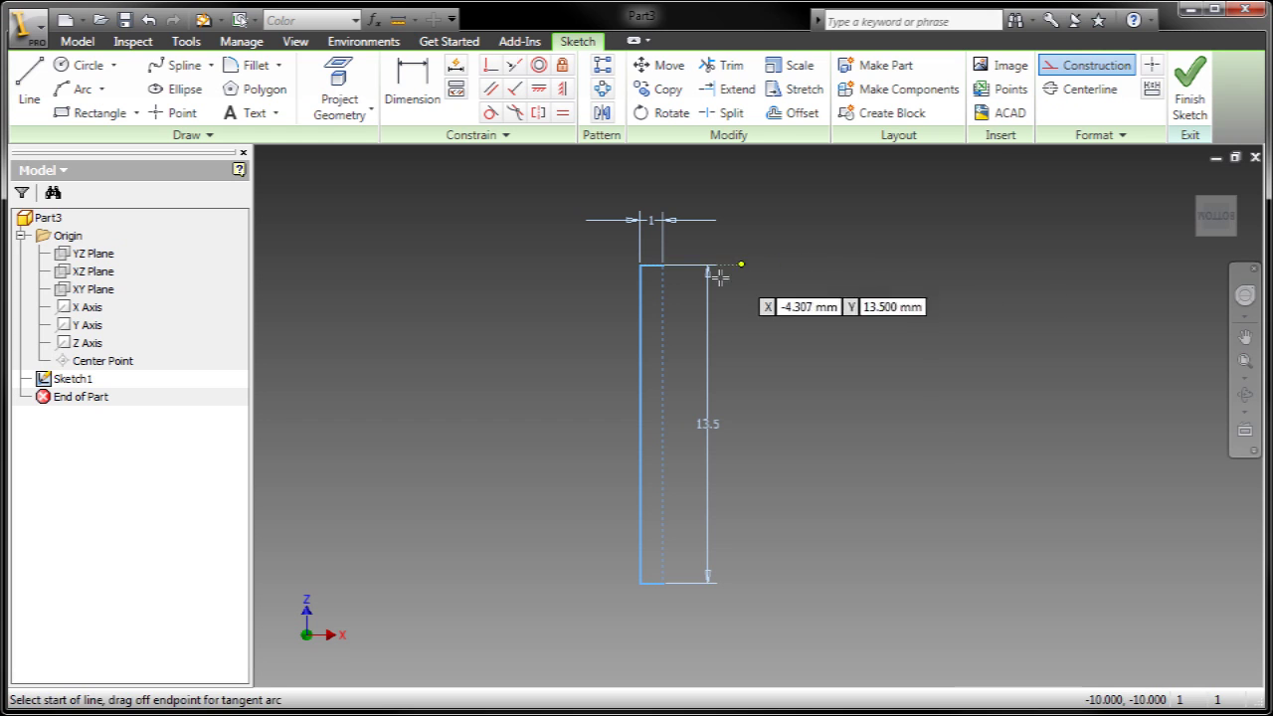
pyautogui.click(663, 267)
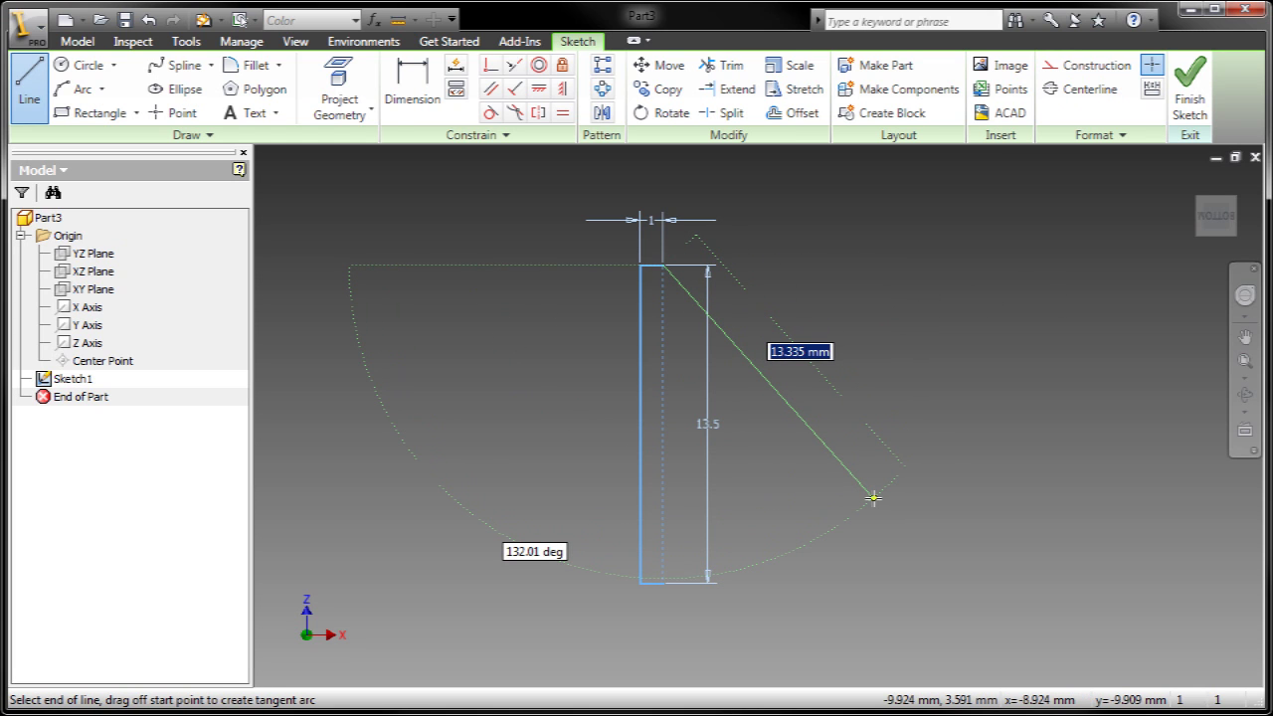
pyautogui.write('18')
pyautogui.press('Tab')
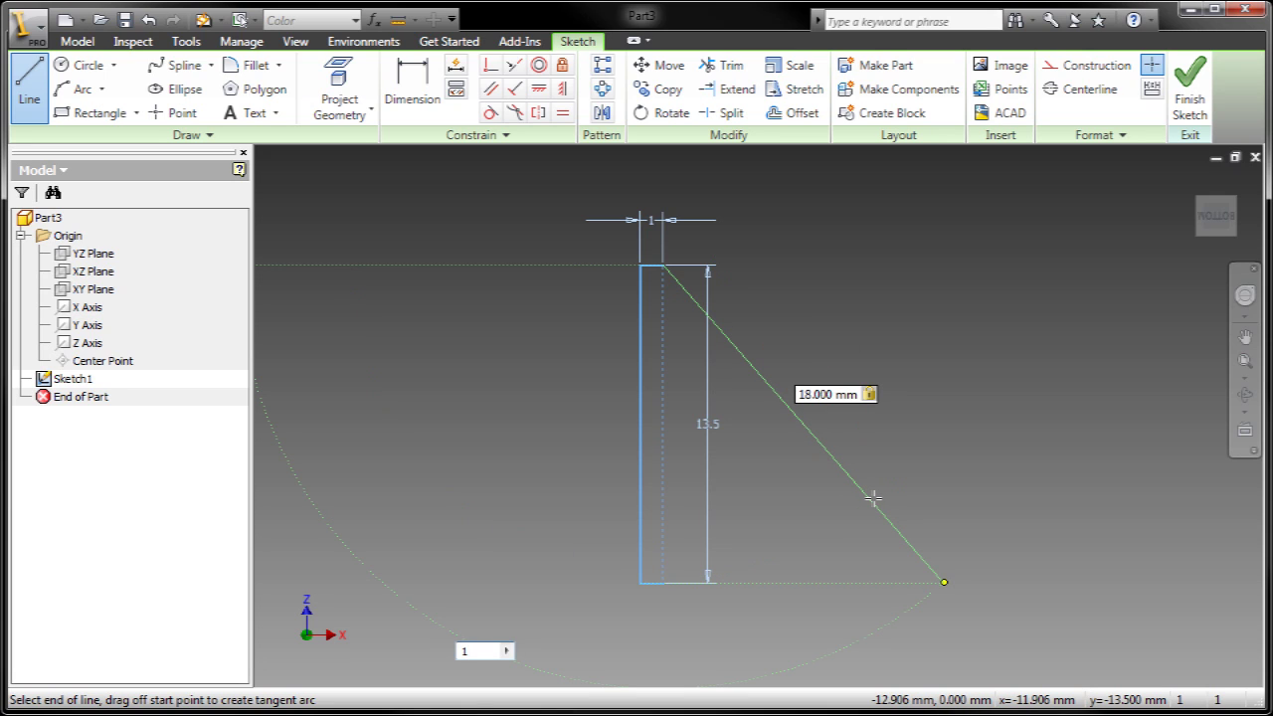
pyautogui.press('Tab')
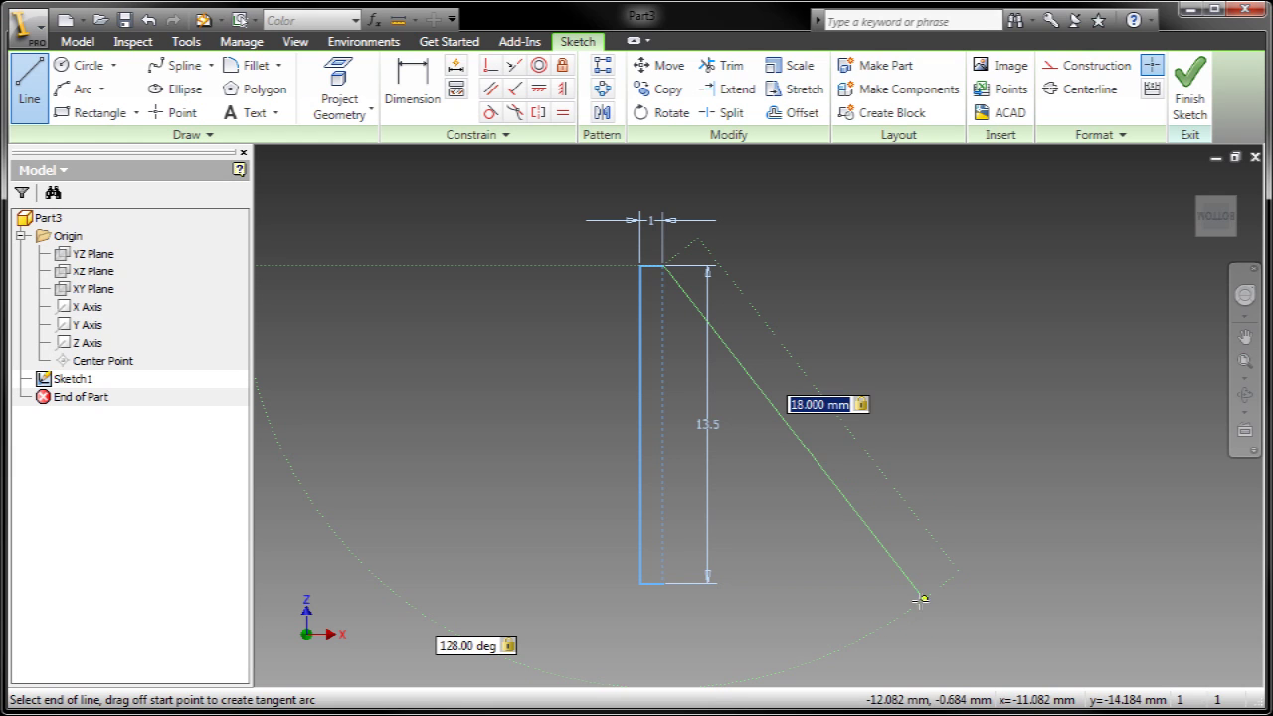
pyautogui.press('Return')
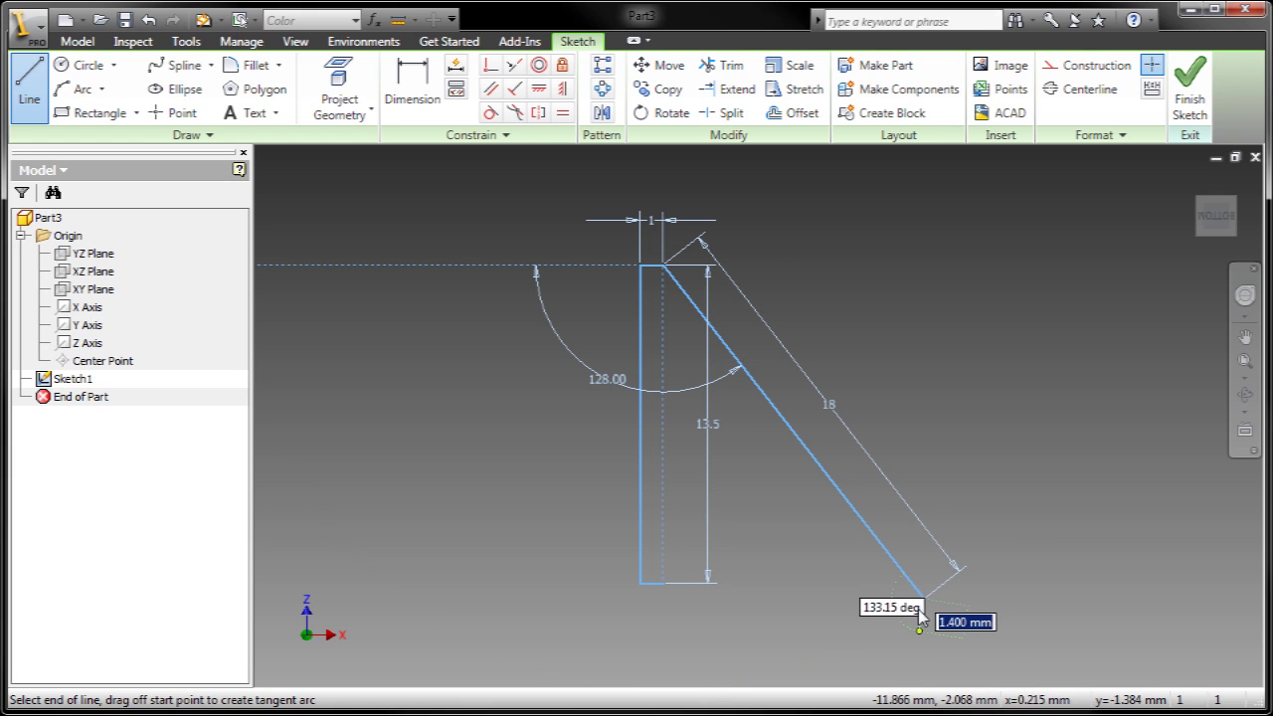
# Step: Continue with a tangent arc from the 18 mm line's end and close the profile with a line to the rectangle's lower outer corner
pyautogui.moveTo(923, 597)
pyautogui.mouseDown()
pyautogui.moveTo(930, 657)
pyautogui.moveTo(851, 679)
pyautogui.moveTo(816, 637)
pyautogui.mouseUp()
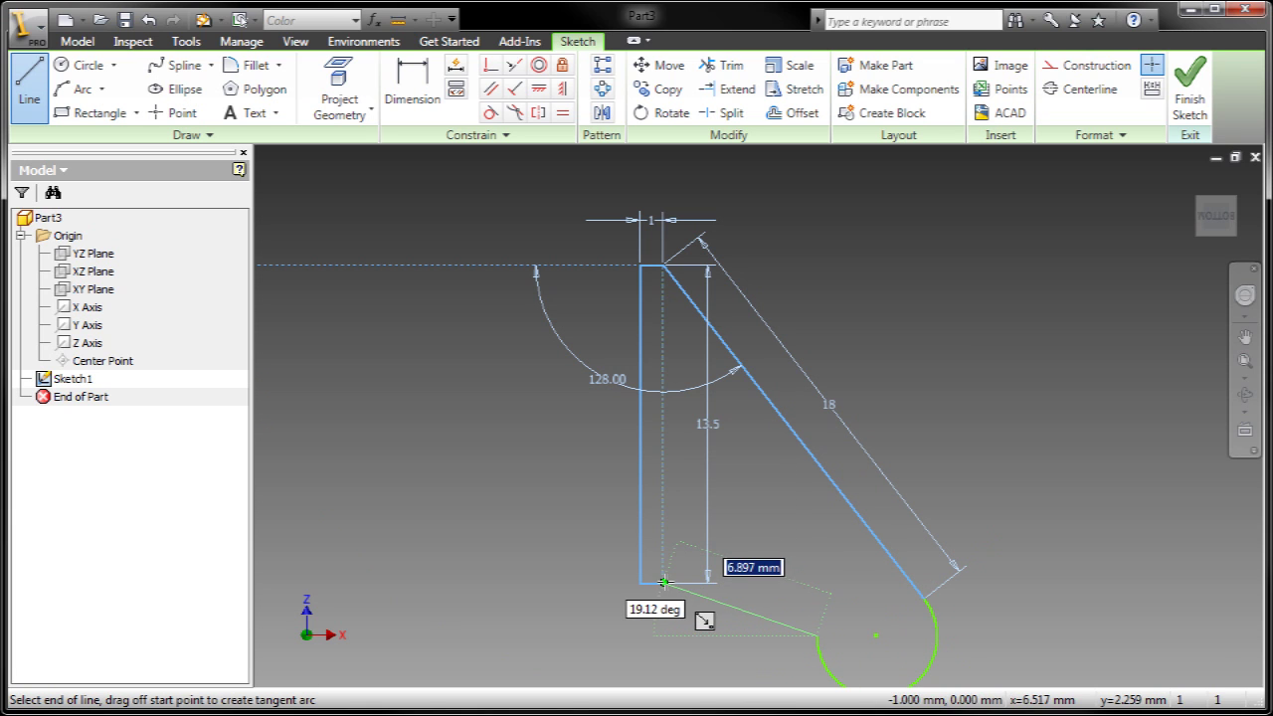
pyautogui.click(642, 583)
pyautogui.moveTo(749, 470); pyautogui.dragTo(747, 427, button='middle')
pyautogui.rightClick(747, 427)
pyautogui.click(764, 431)
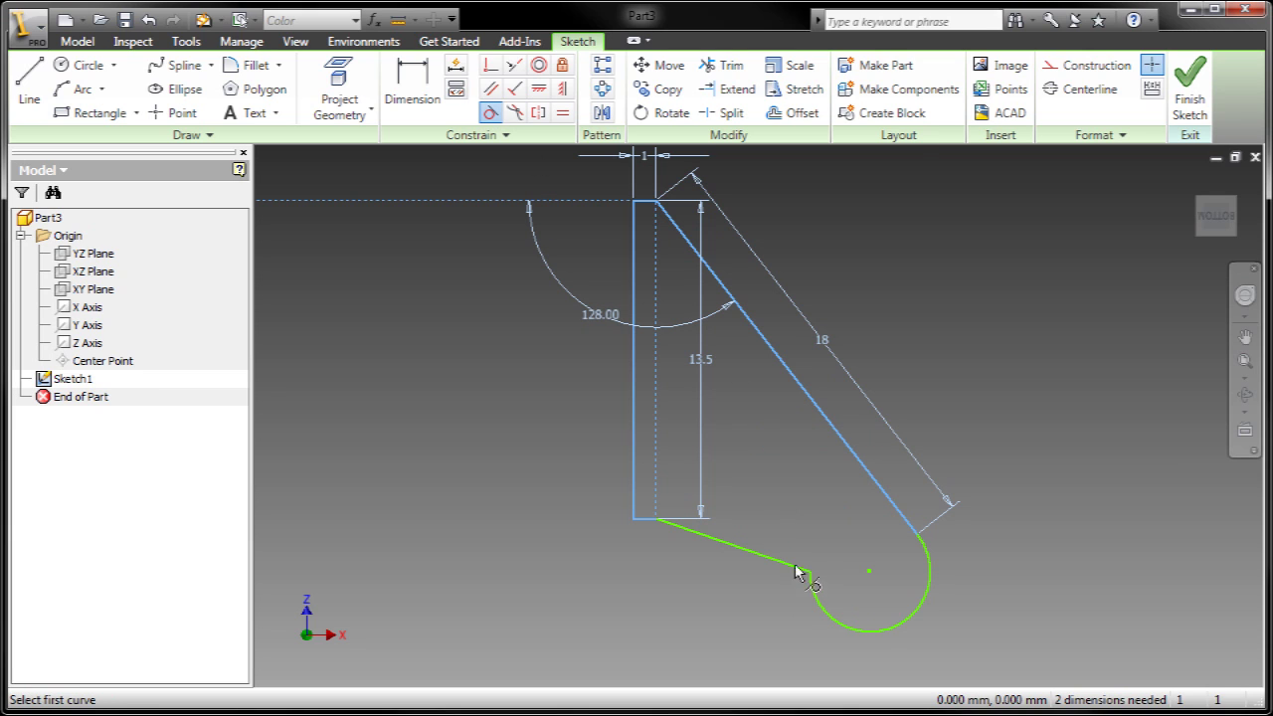
# Step: Make the closing line tangent to the arc
pyautogui.click(813, 600)
pyautogui.click(804, 571)
pyautogui.rightClick(818, 532)
pyautogui.click(824, 545)
# Step: Dimension the arc's radius as 3.5 mm and finish the sketch
pyautogui.press('d')
pyautogui.click(917, 611)
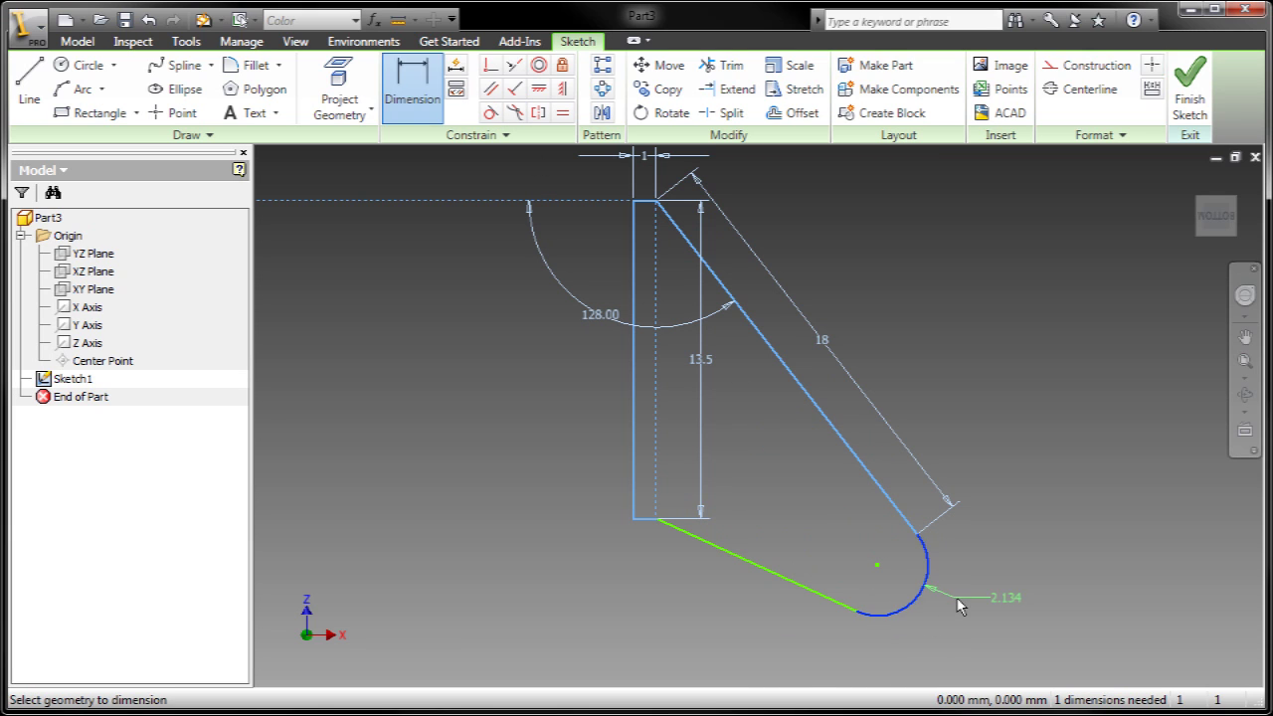
pyautogui.click(960, 605)
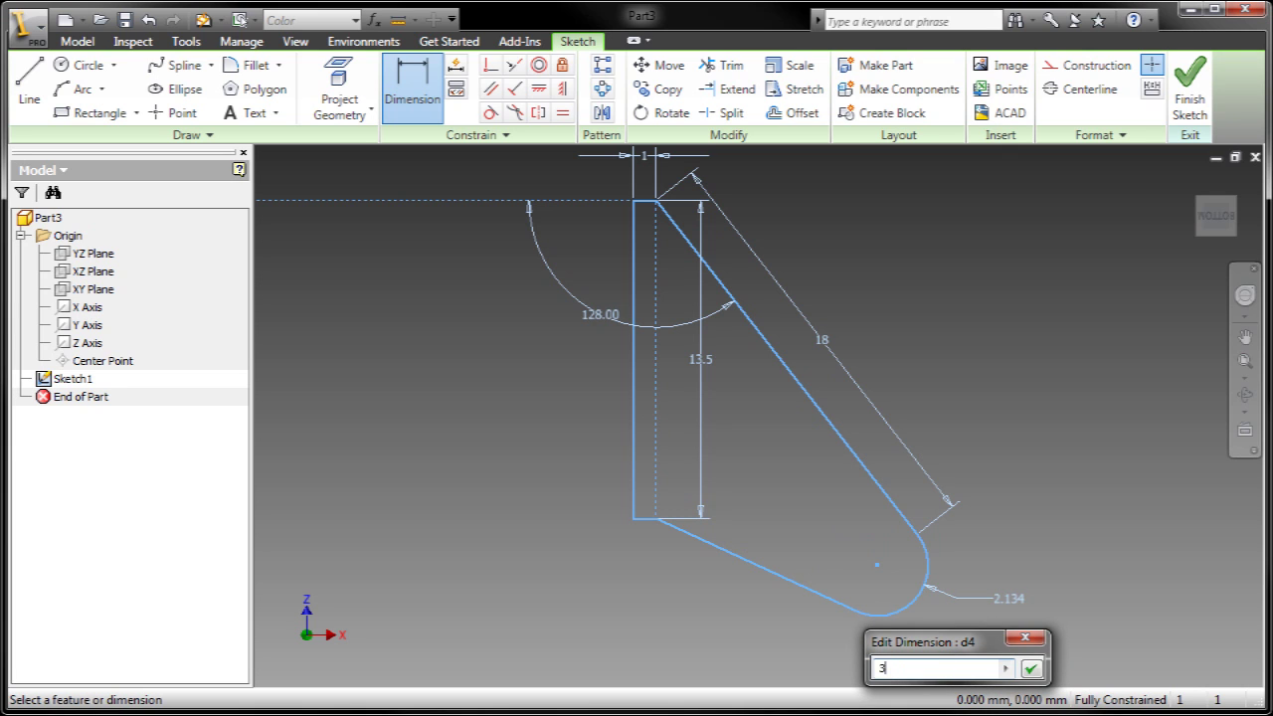
pyautogui.write('3.5')
pyautogui.press('Return')
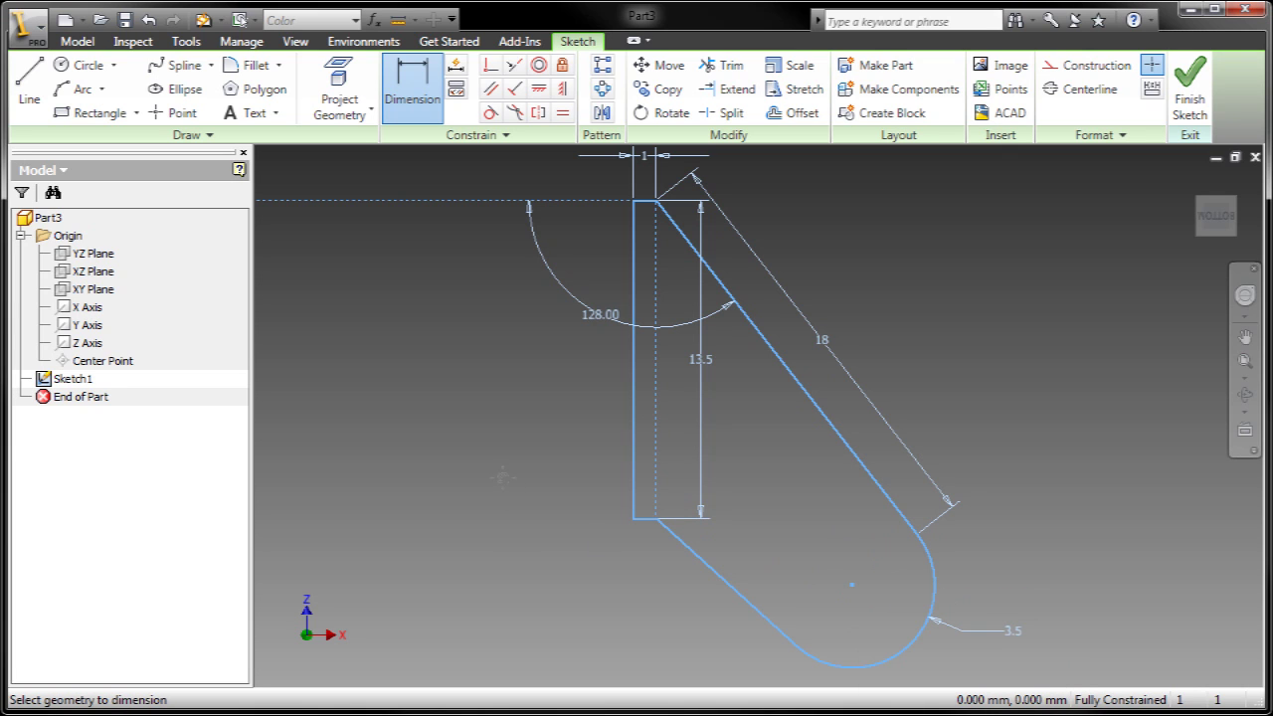
pyautogui.moveTo(502, 477)
pyautogui.mouseDown(button='middle')
pyautogui.moveTo(507, 464)
pyautogui.moveTo(513, 490)
pyautogui.mouseUp(button='middle')
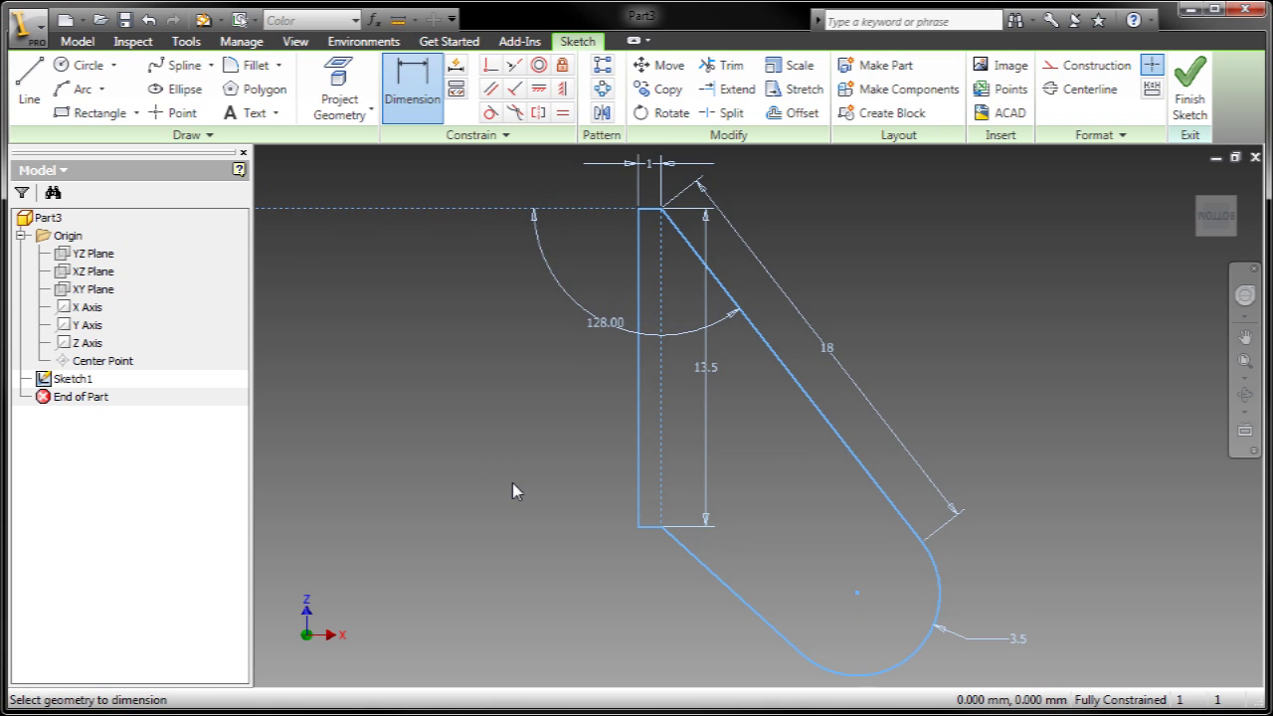
pyautogui.rightClick(511, 397)
pyautogui.click(529, 408)
pyautogui.rightClick(528, 411)
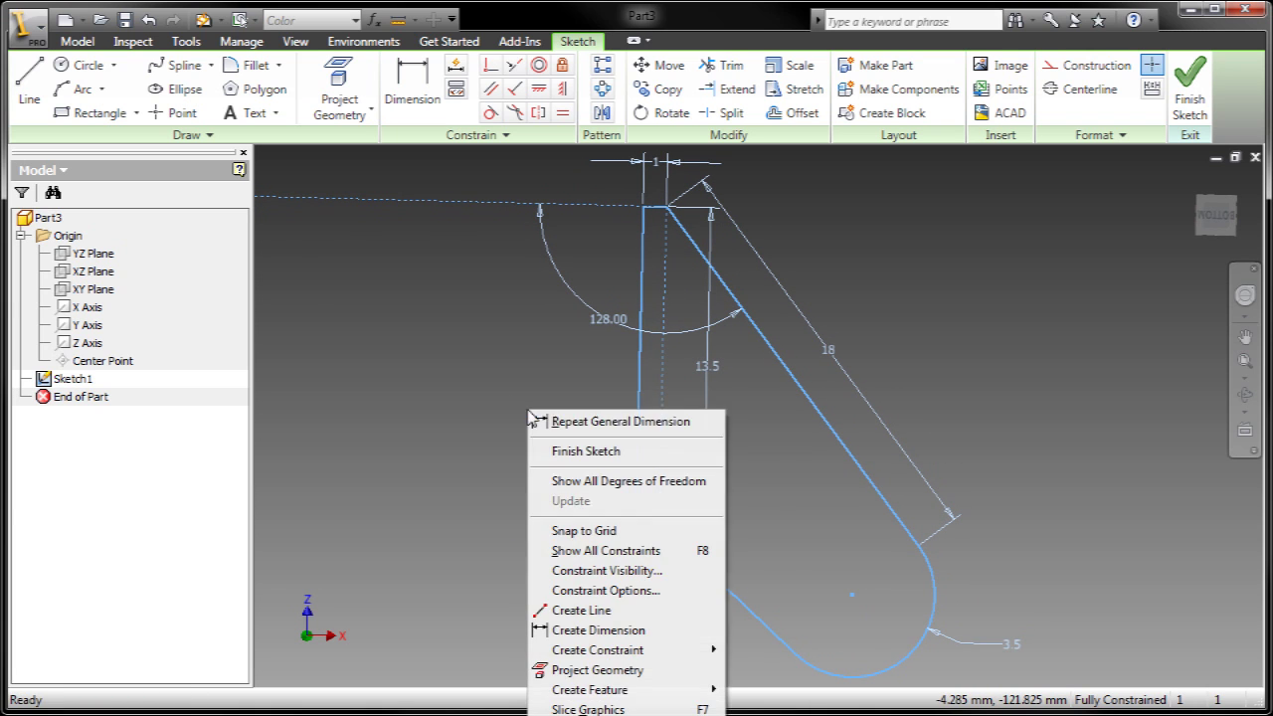
pyautogui.click(548, 454)
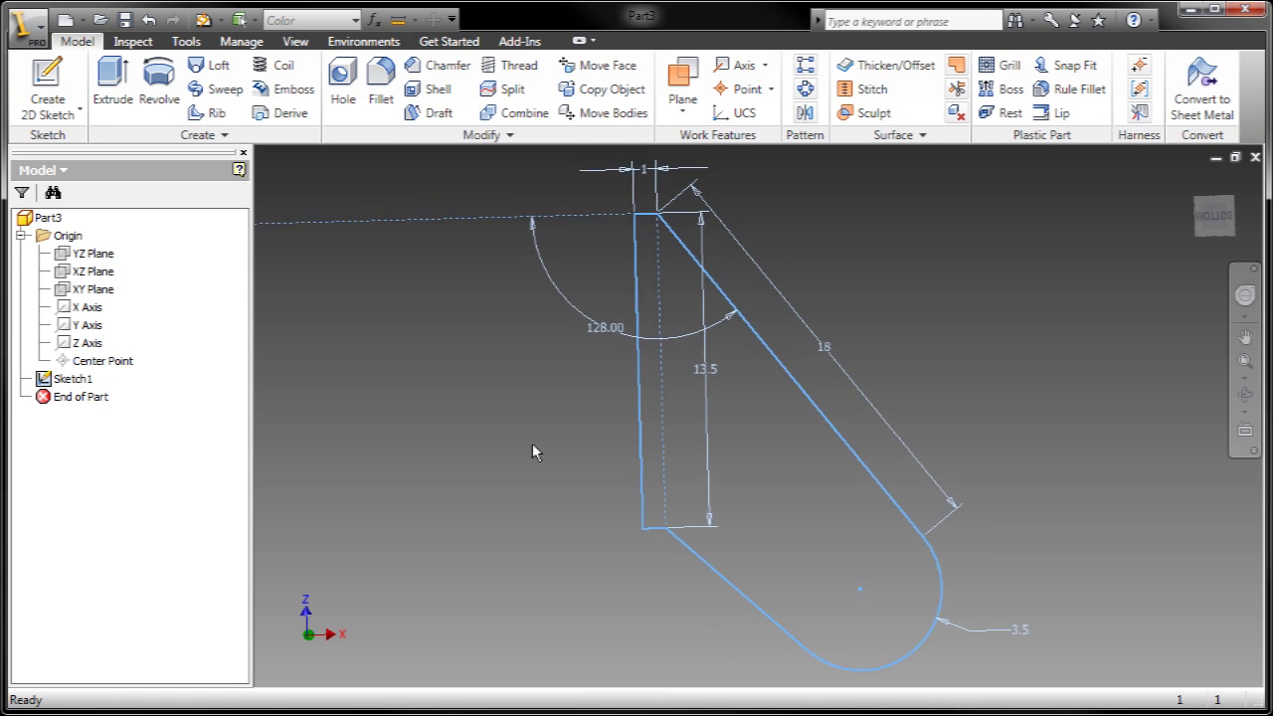
# Step: Start extruding the closed profile with a preview distance of 4 mm
pyautogui.click(796, 395)
pyautogui.click(810, 362)
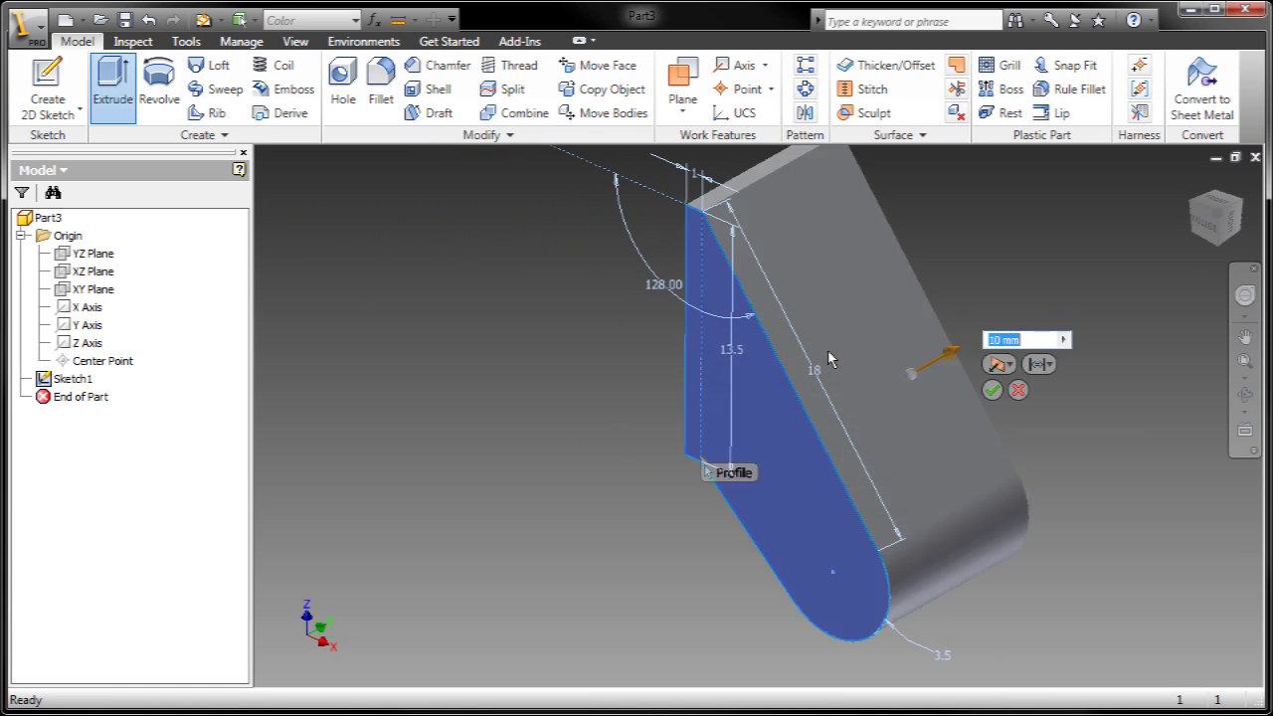
pyautogui.moveTo(953, 360); pyautogui.dragTo(866, 397)
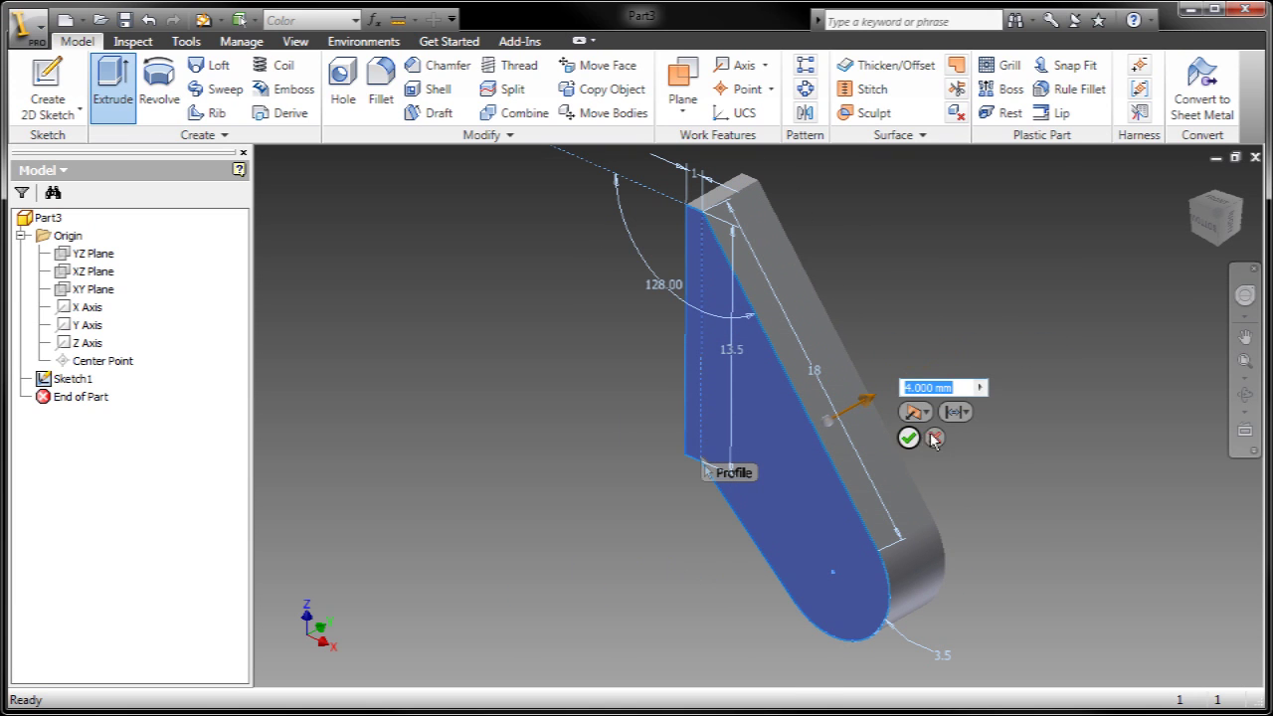
# Step: Try an asymmetric extrusion with a taper of -5° on the second side
pyautogui.click(957, 412)
pyautogui.click(927, 417)
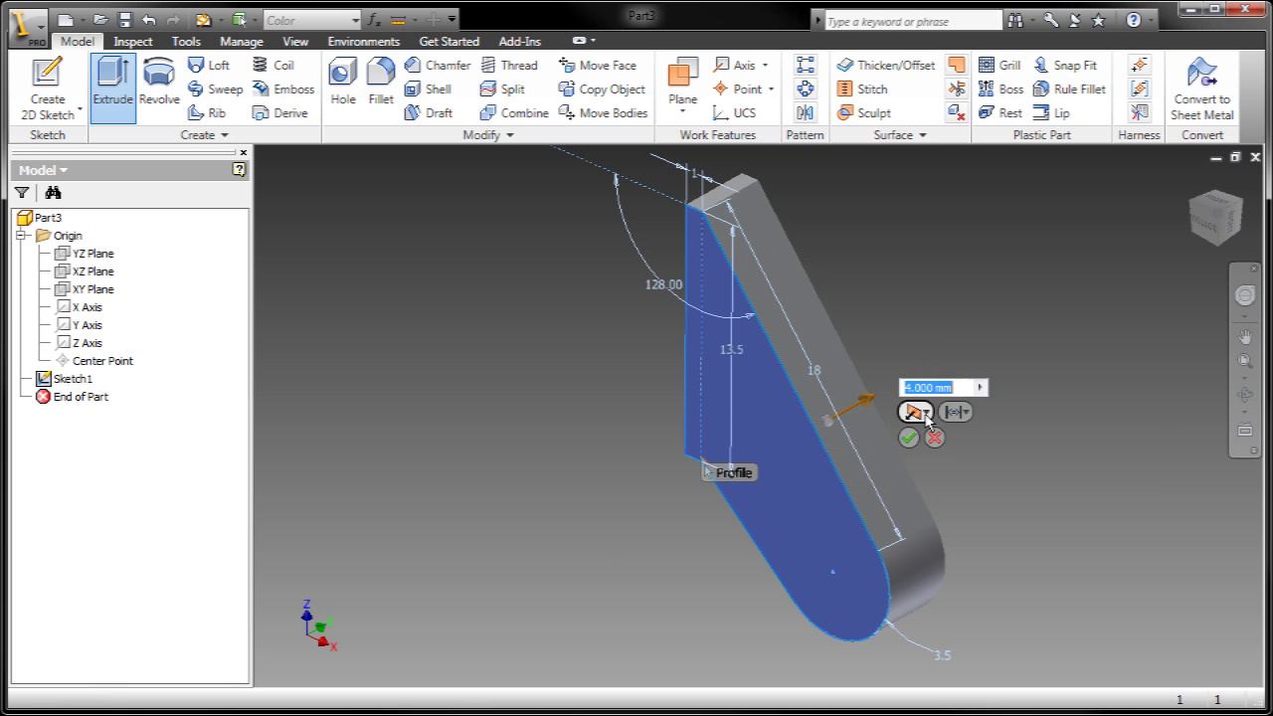
pyautogui.click(927, 413)
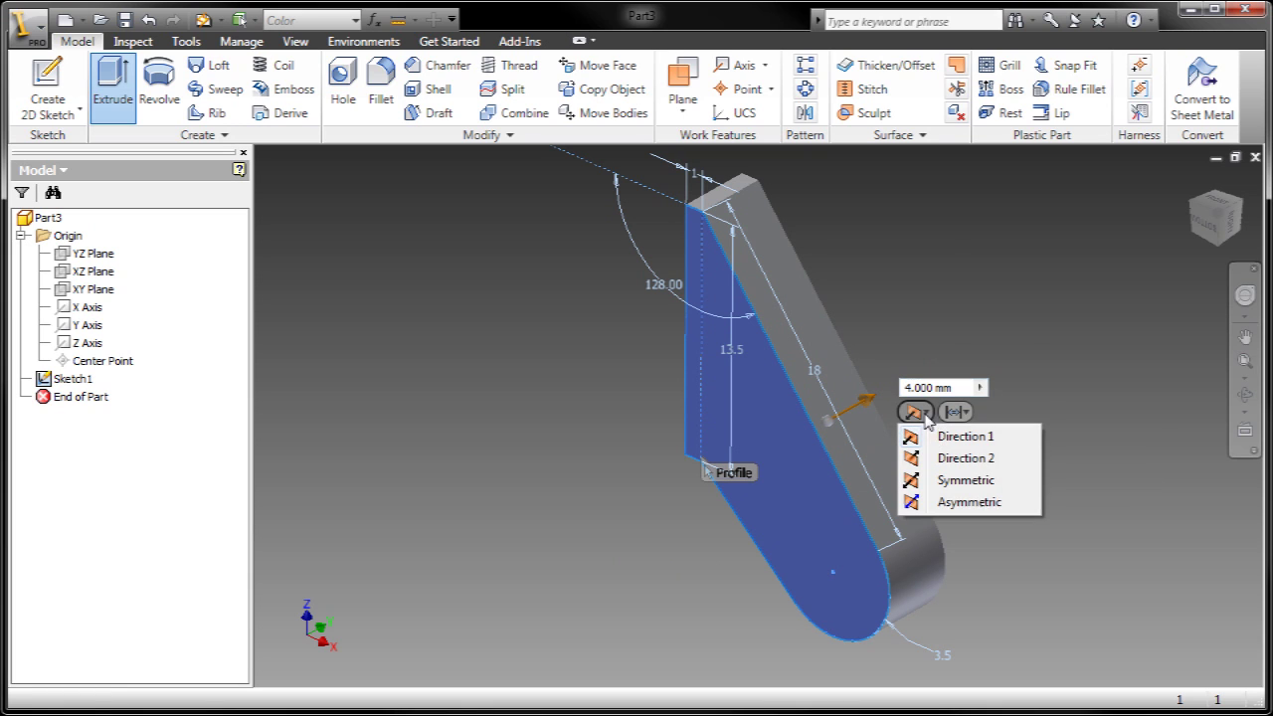
pyautogui.click(944, 506)
pyautogui.moveTo(710, 499); pyautogui.dragTo(675, 509)
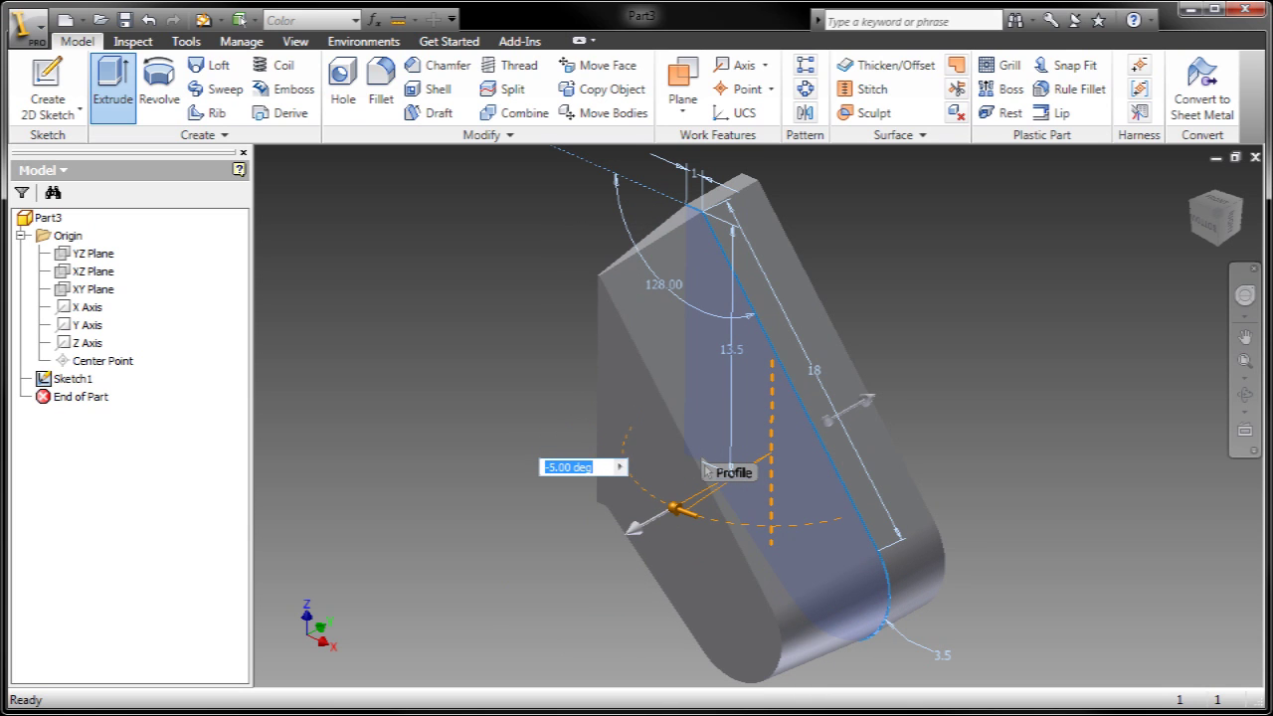
pyautogui.moveTo(563, 443)
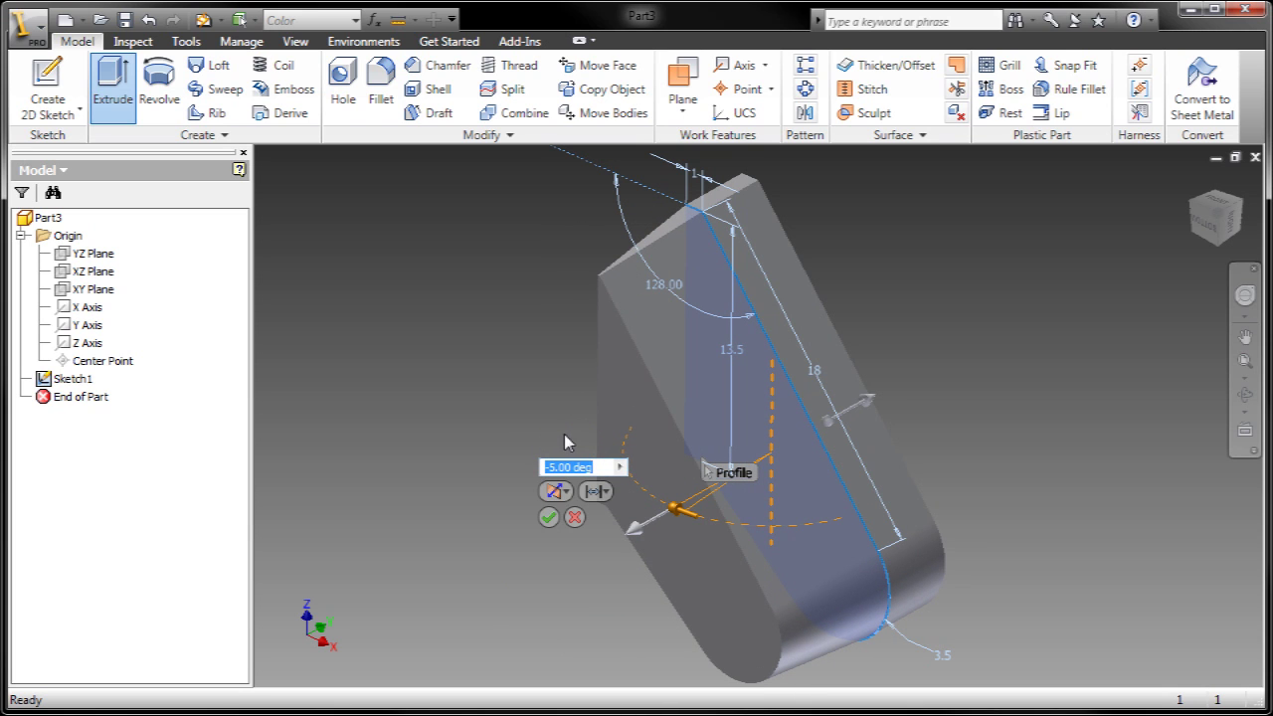
# Step: Make the extrusion symmetric about the sketch plane with a distance of 3 mm and create it
pyautogui.click(563, 491)
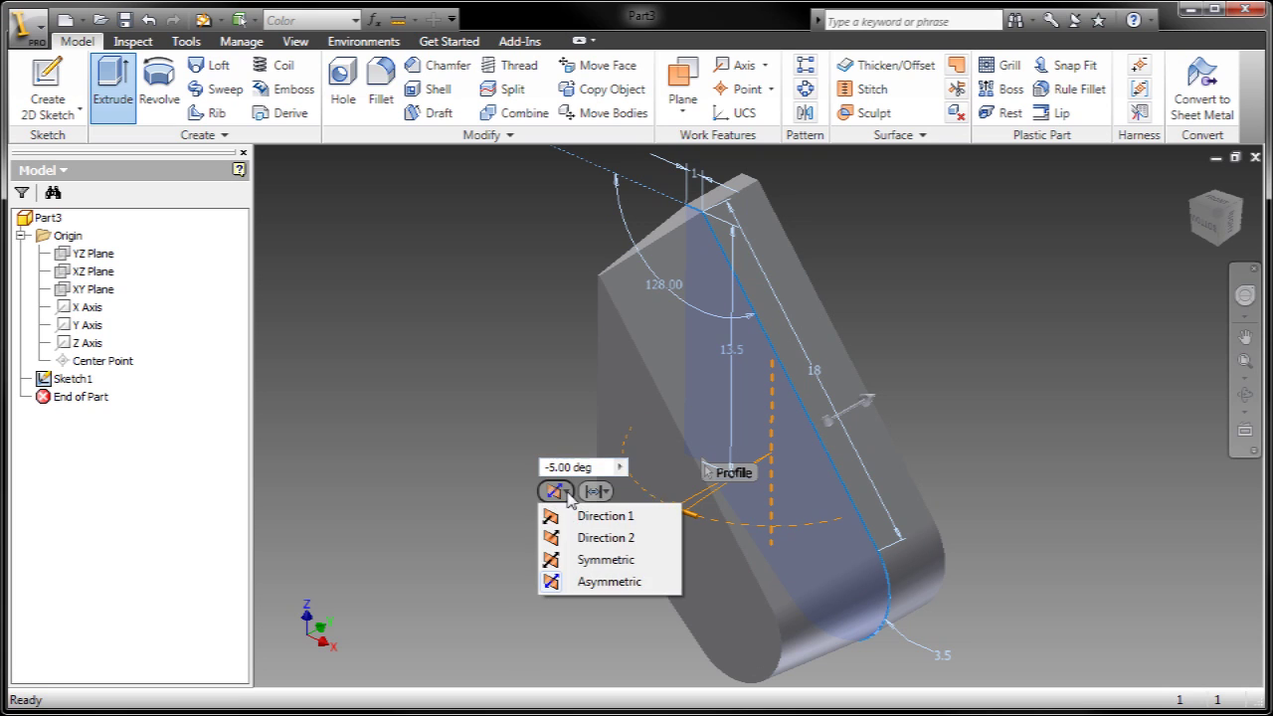
pyautogui.click(596, 559)
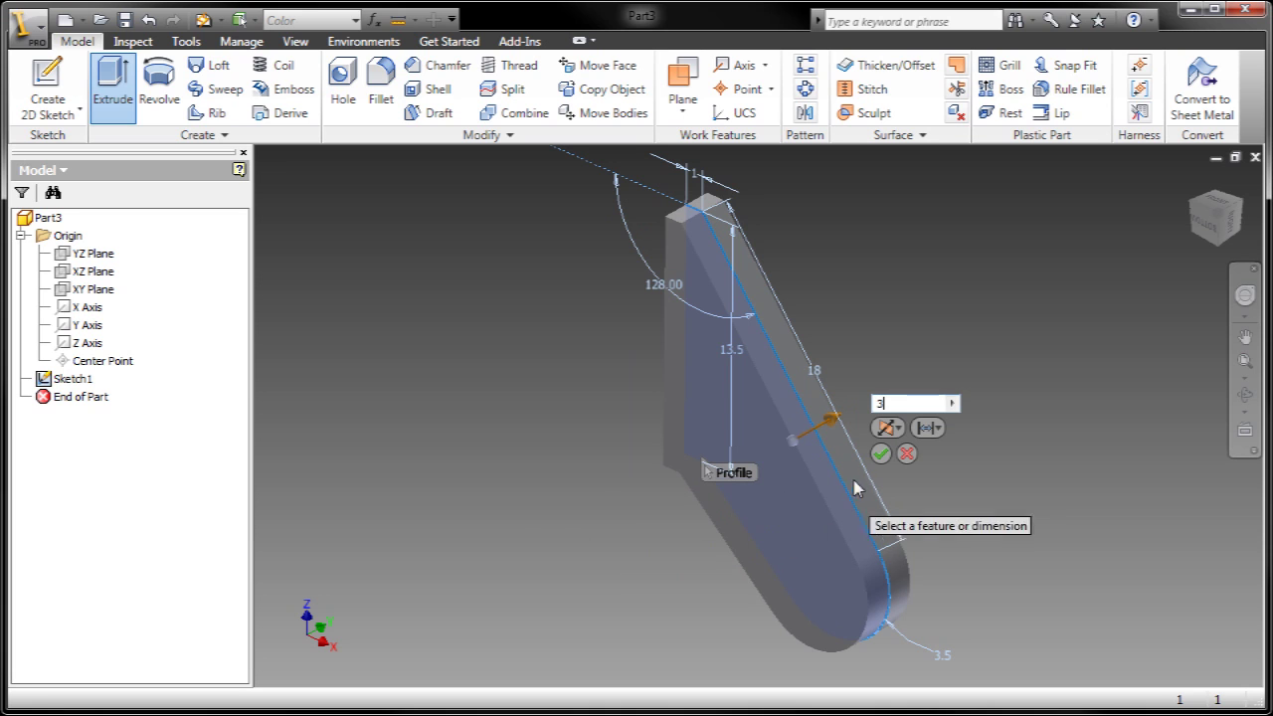
pyautogui.click(879, 453)
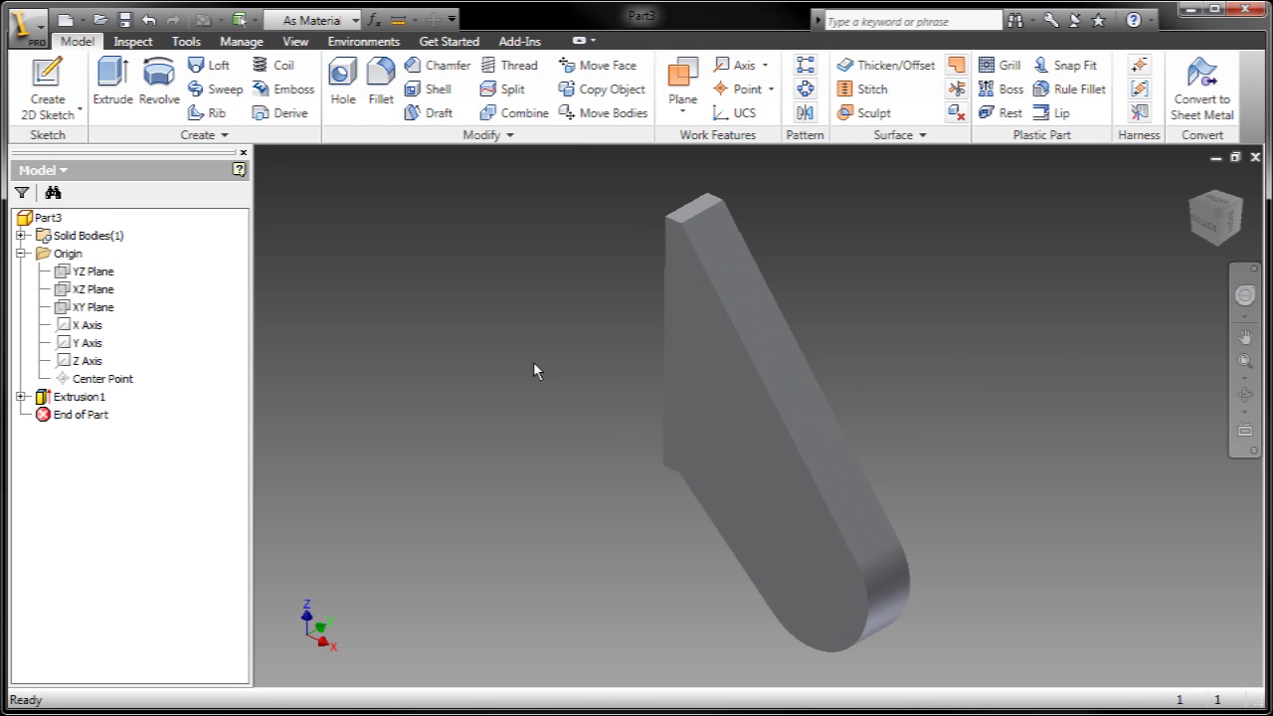
# Step: Assign the material Acetal Resin, Black to the part in its physical iProperties
pyautogui.rightClick(49, 219)
pyautogui.click(99, 484)
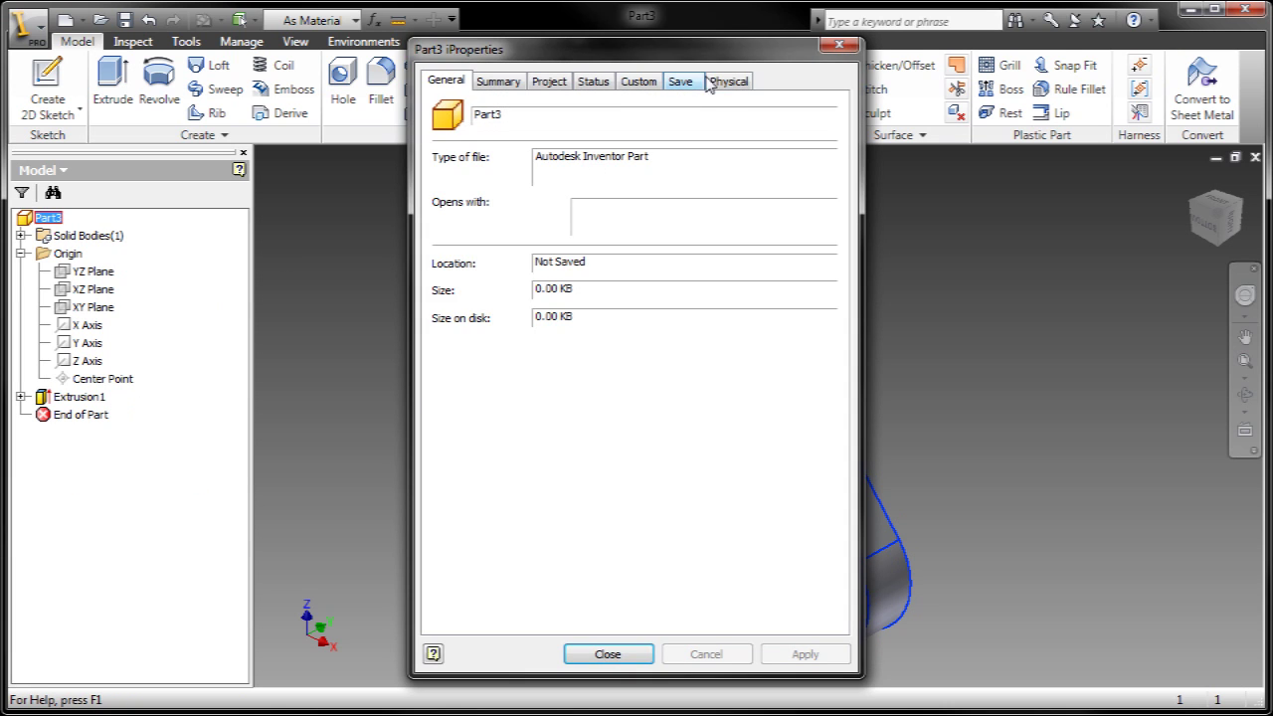
pyautogui.click(729, 82)
pyautogui.click(564, 177)
pyautogui.scroll(5, 521, 214)
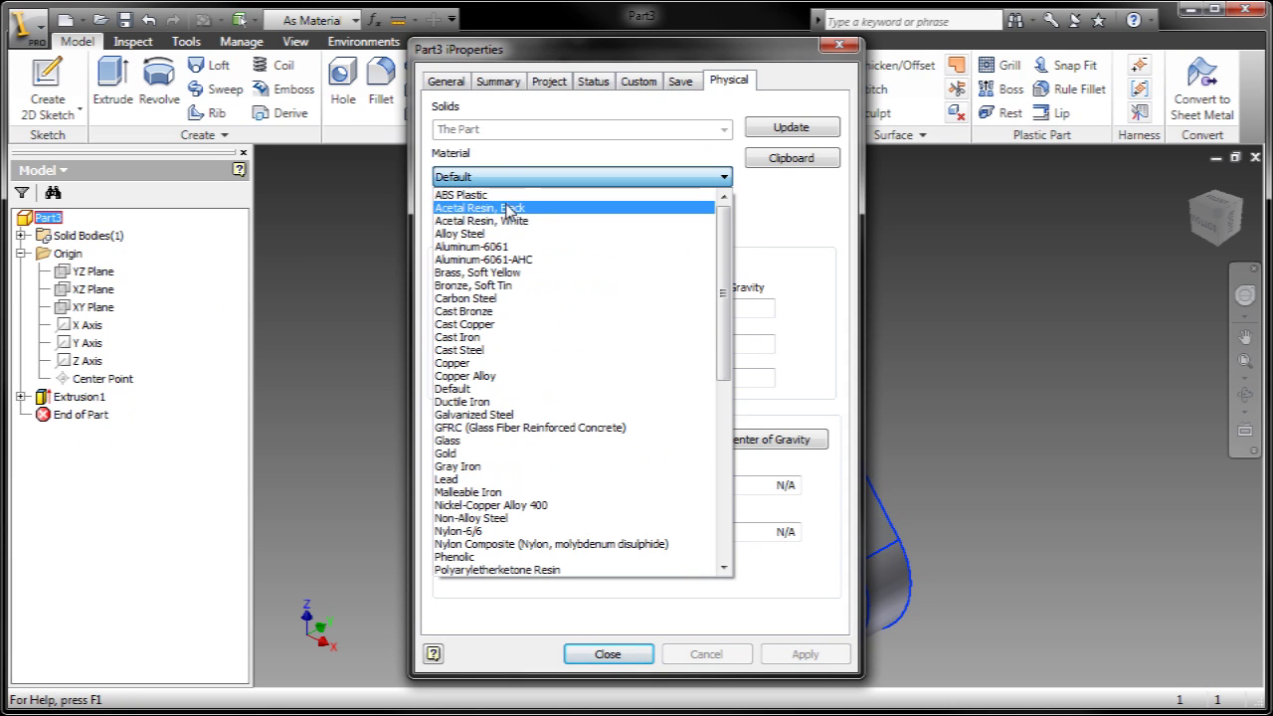
pyautogui.click(517, 199)
pyautogui.click(805, 655)
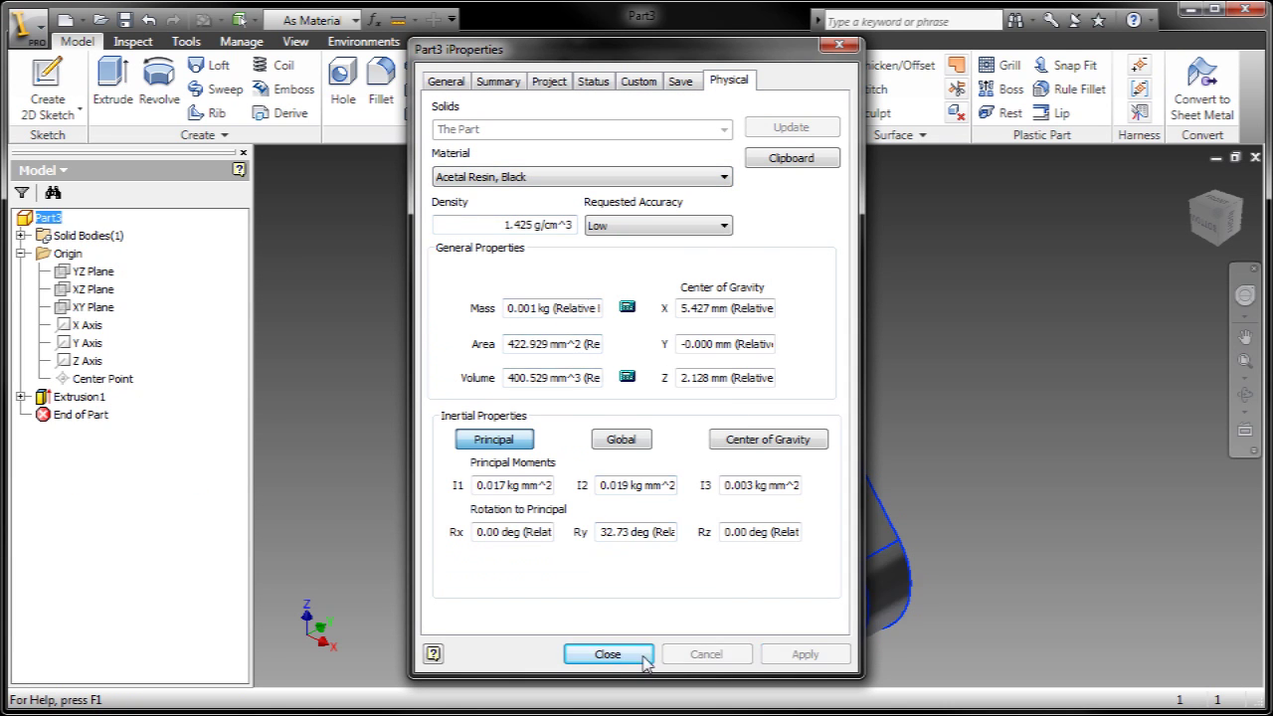
# Step: Close the part properties and set the visual style to Shaded with Edges
pyautogui.click(608, 654)
pyautogui.press('F6')
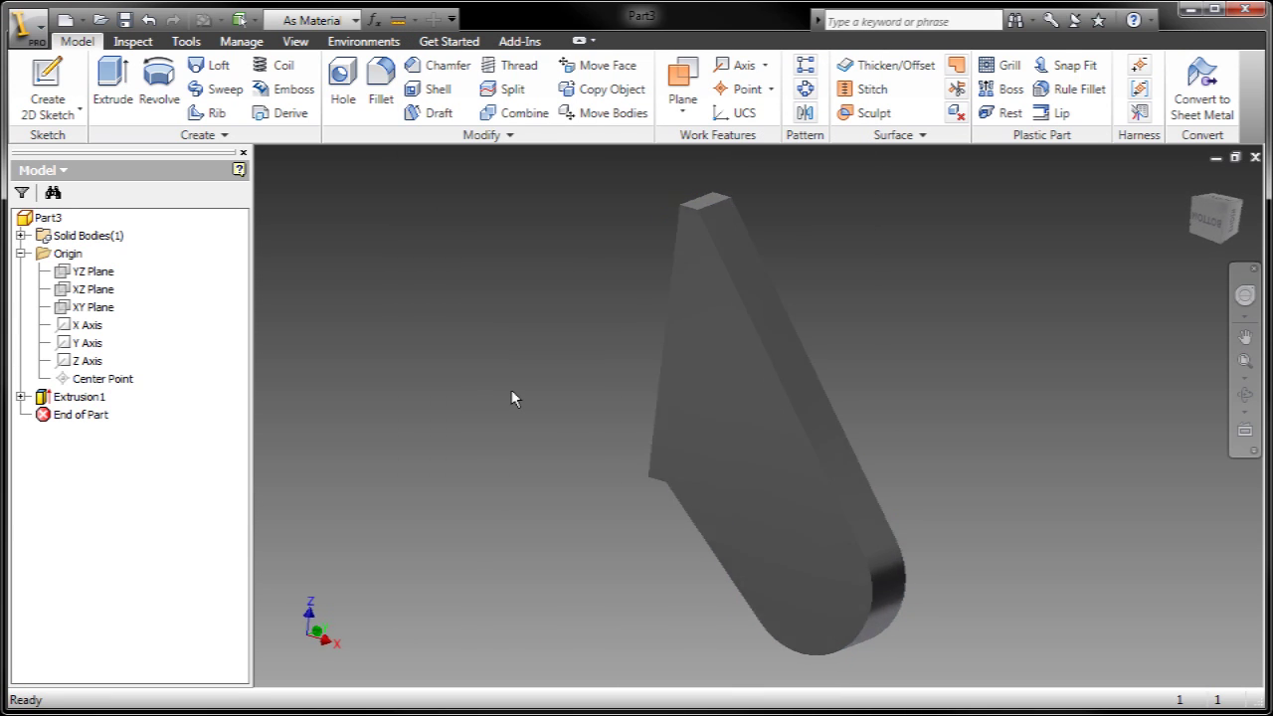
pyautogui.click(296, 41)
pyautogui.click(227, 97)
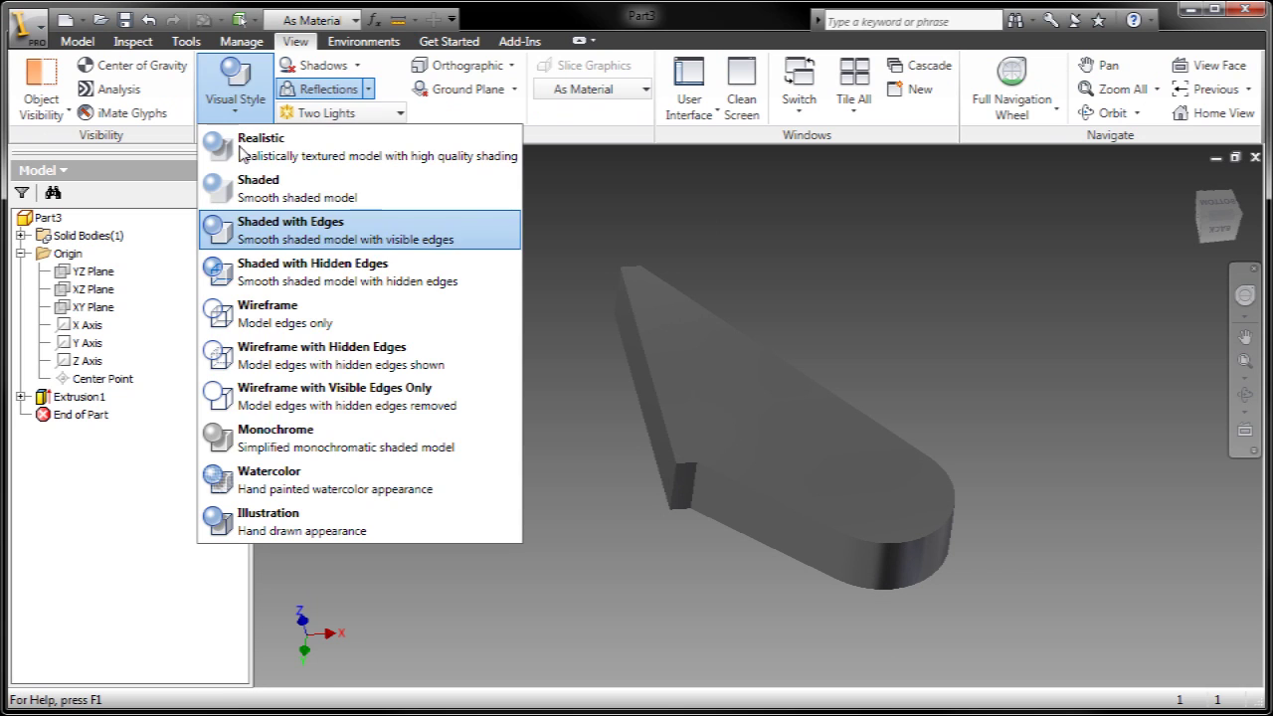
pyautogui.click(288, 244)
pyautogui.press('F6')
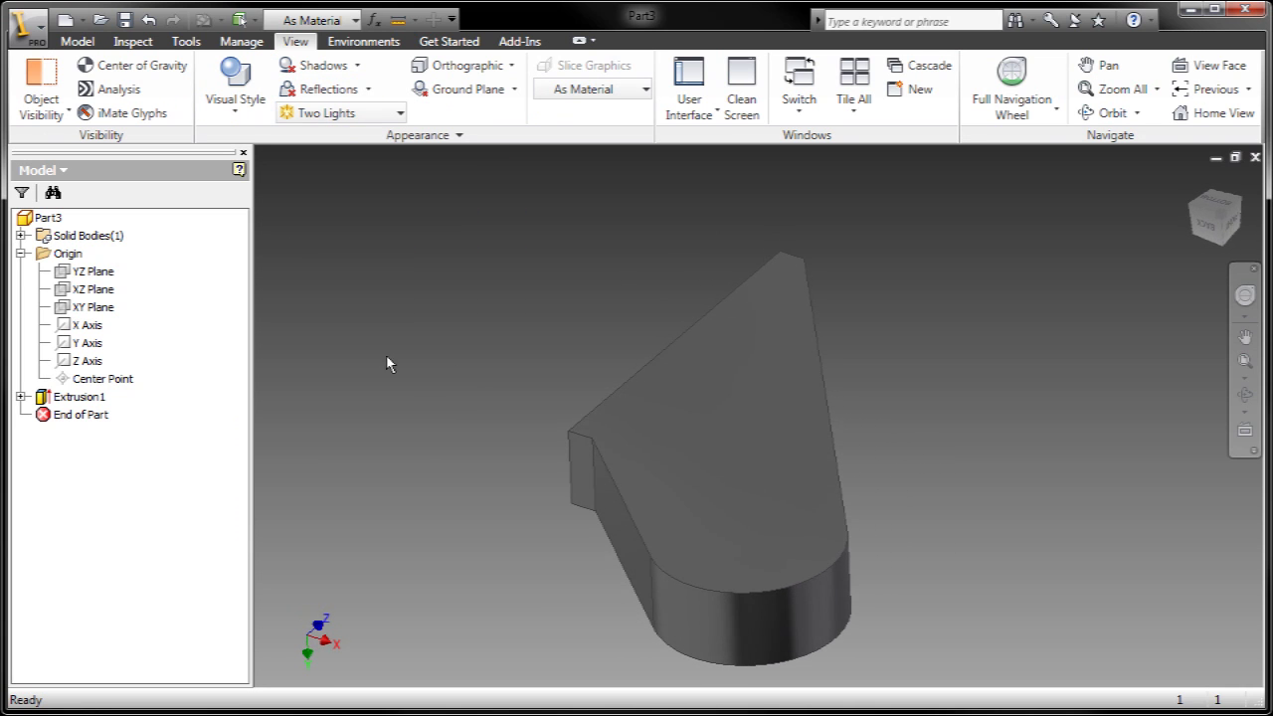
# Step: Start a sketch on the XZ plane, viewed face-on, and project the part's cut edges into it as construction geometry
pyautogui.click(92, 289)
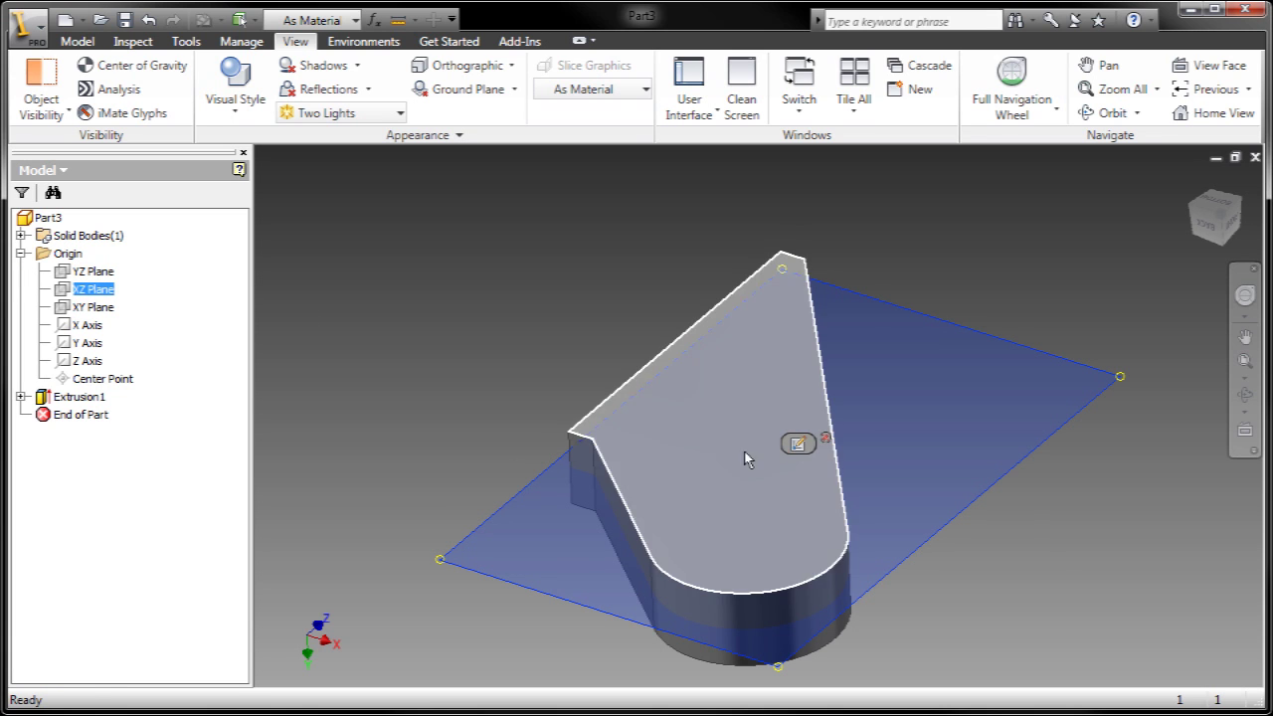
pyautogui.click(798, 444)
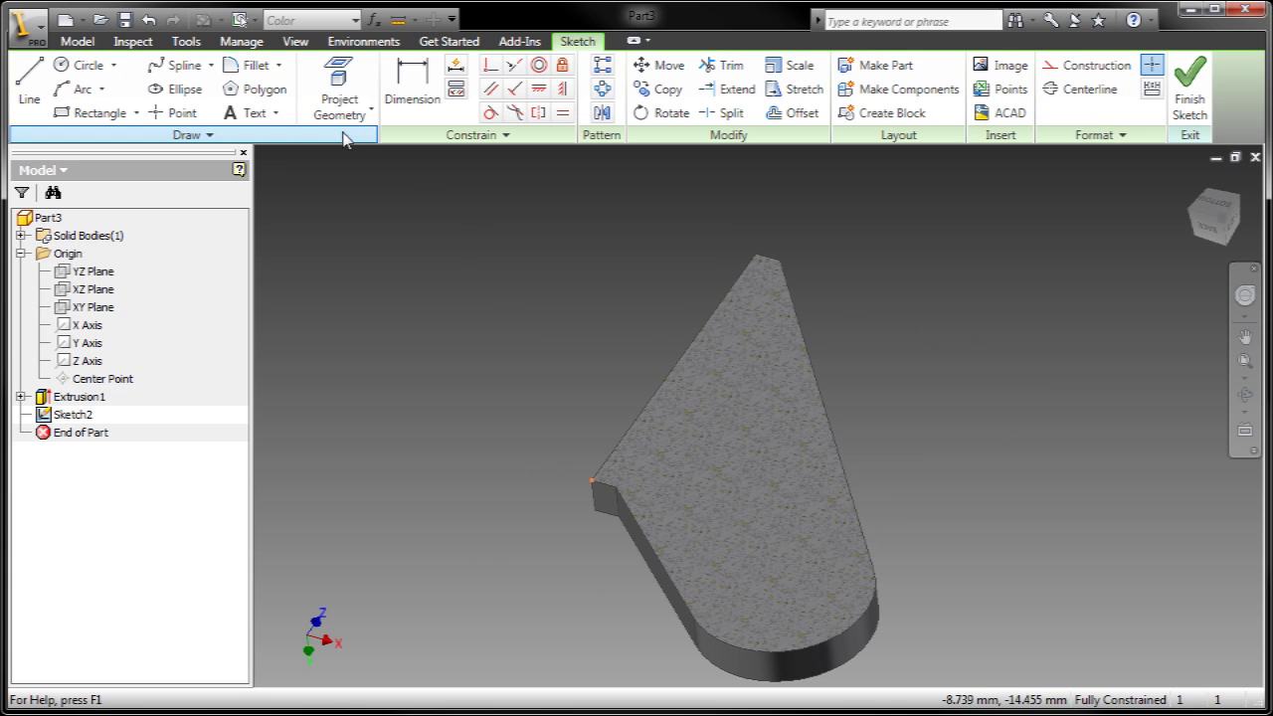
pyautogui.click(1073, 65)
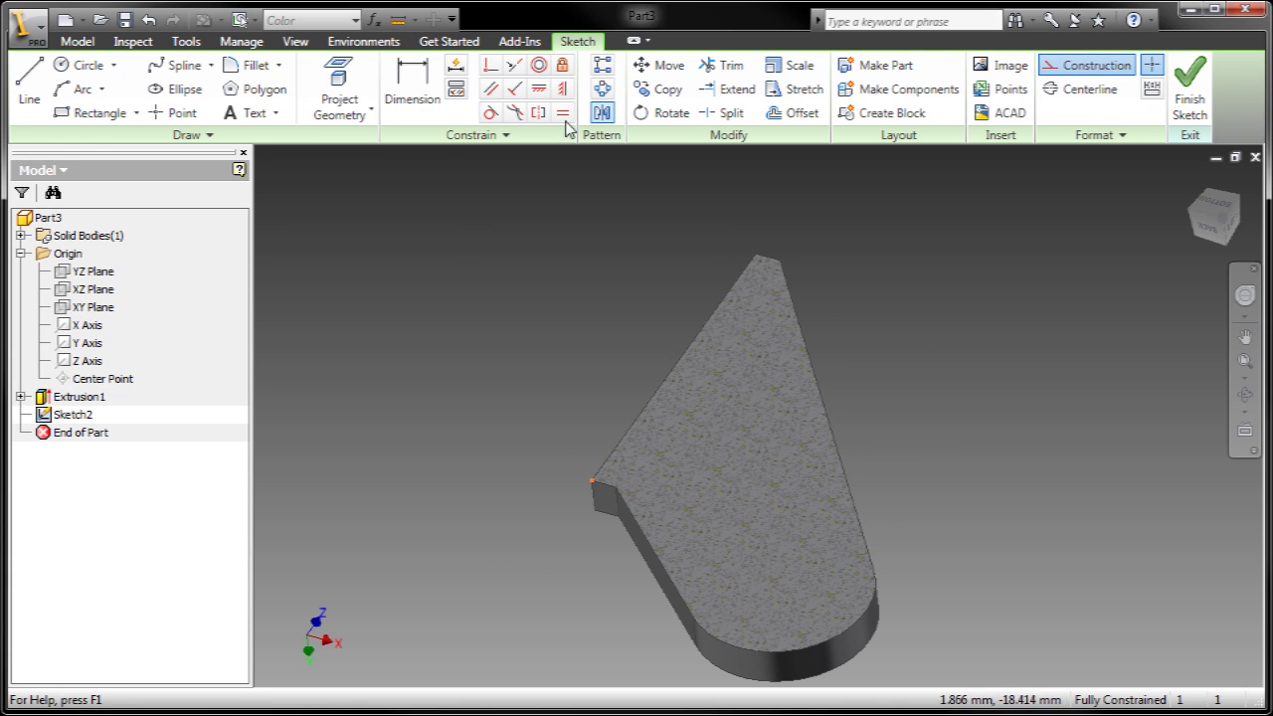
pyautogui.click(361, 121)
pyautogui.click(356, 188)
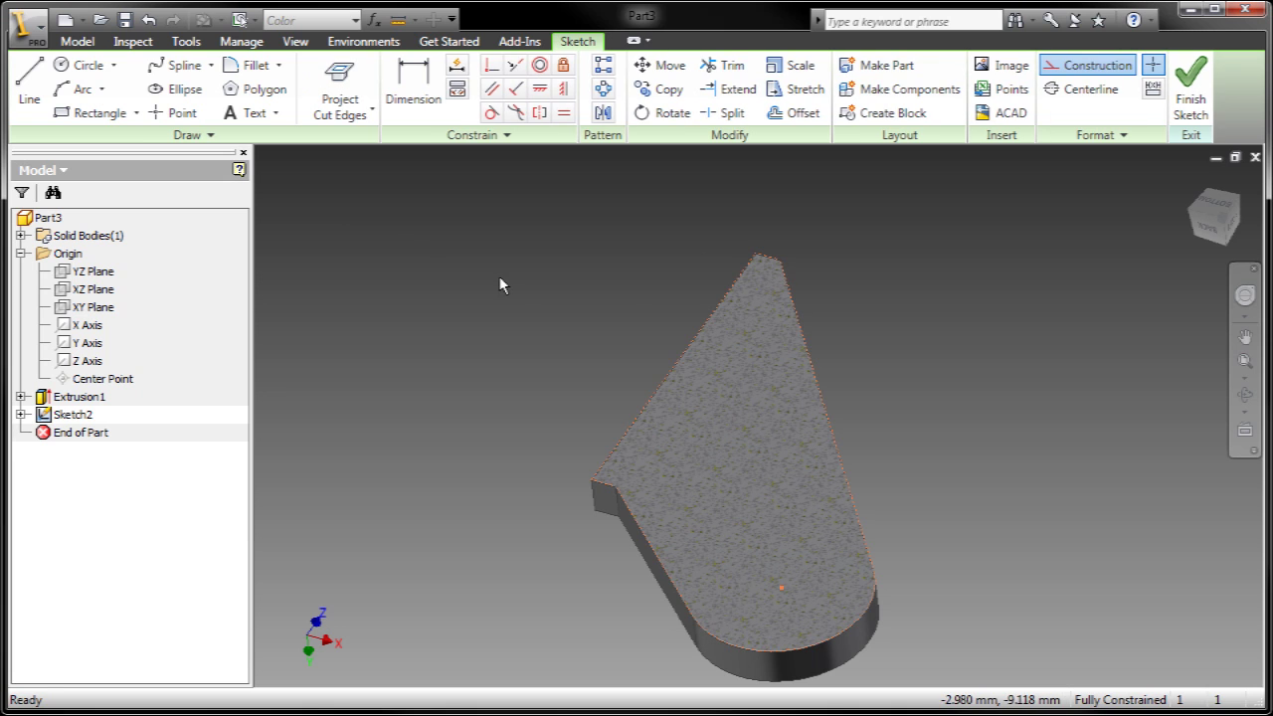
pyautogui.click(1066, 73)
pyautogui.click(1069, 73)
pyautogui.click(1191, 189)
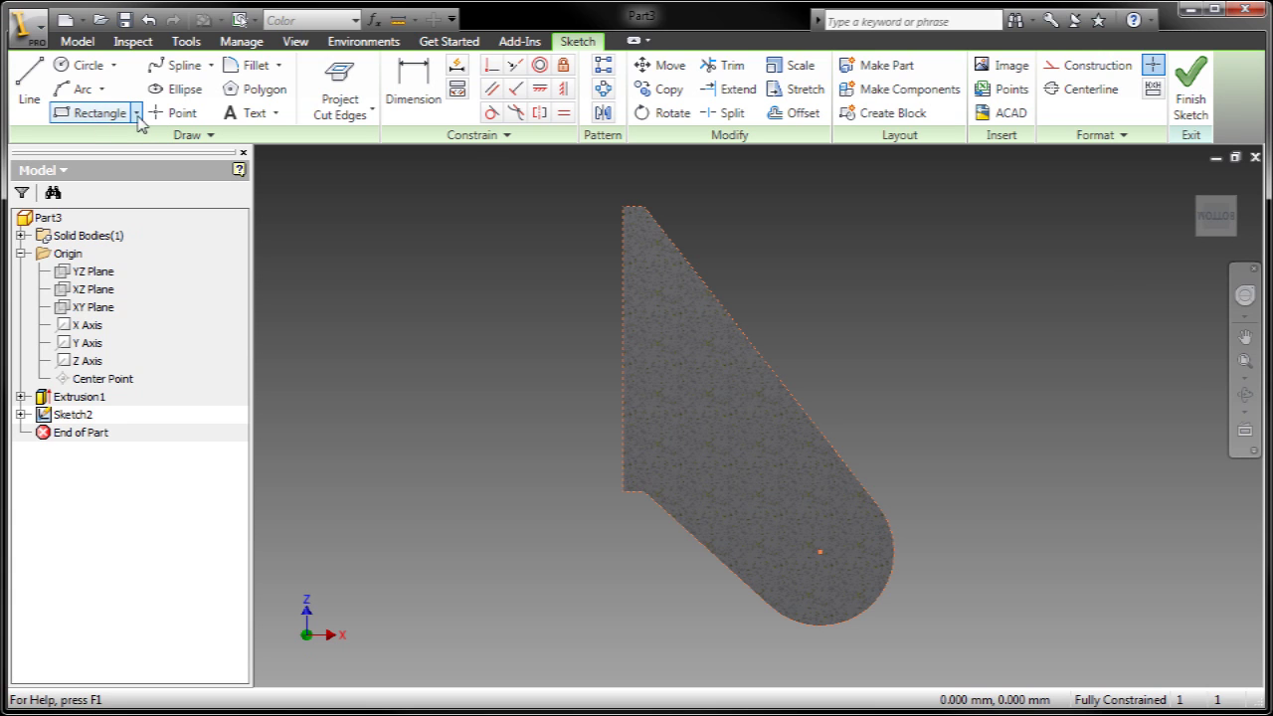
# Step: Draw a three-point rectangle between the midpoints of the arm's two short end edges, 6 mm wide outward, and finish the sketch
pyautogui.click(137, 112)
pyautogui.click(107, 149)
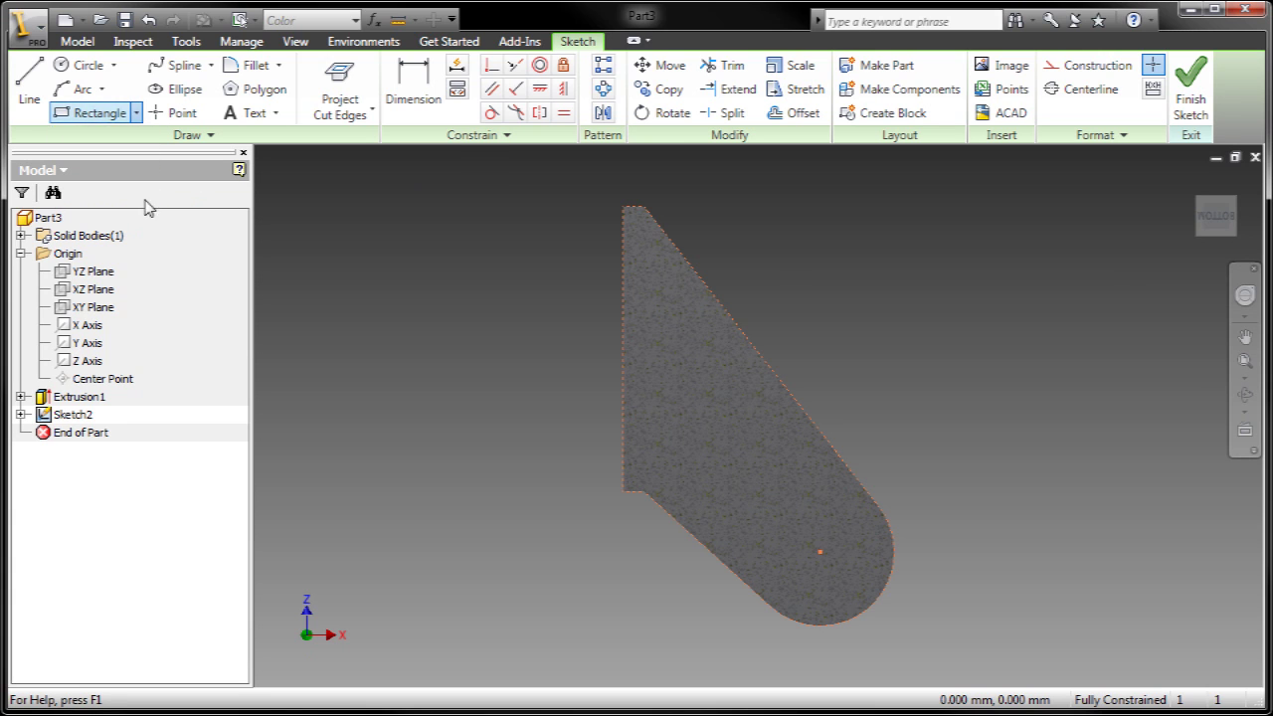
pyautogui.click(633, 205)
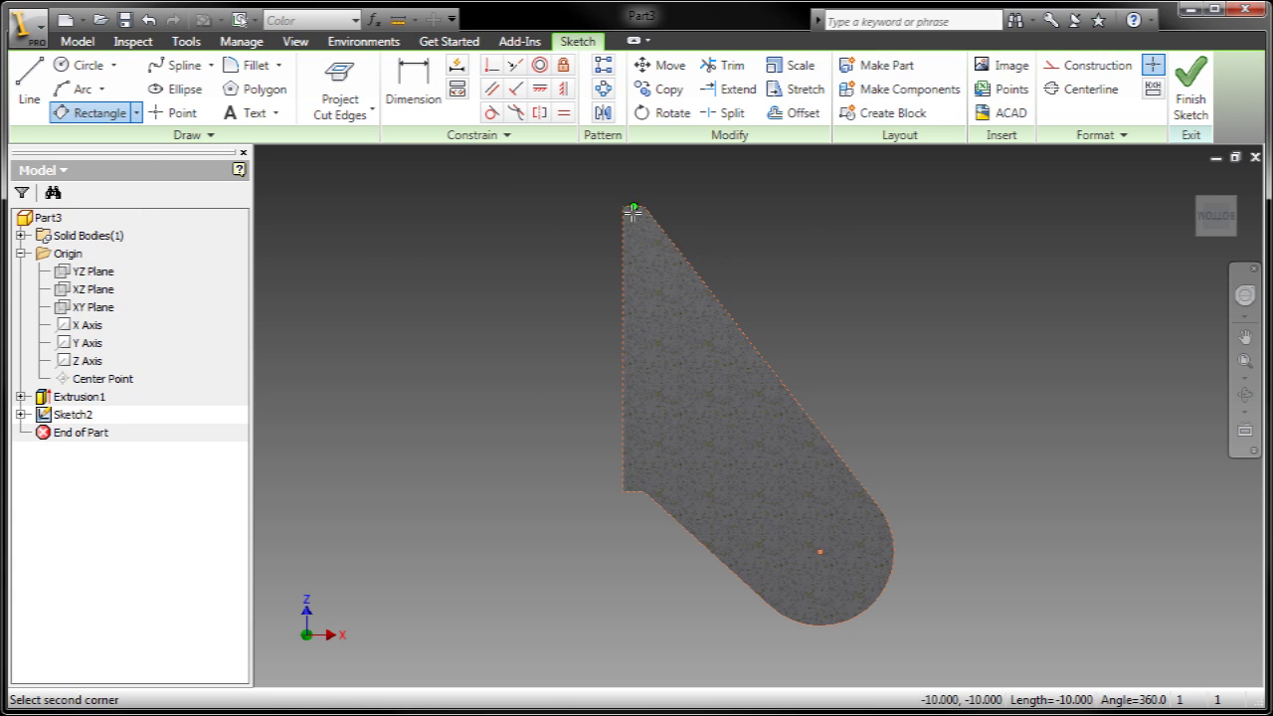
pyautogui.click(633, 491)
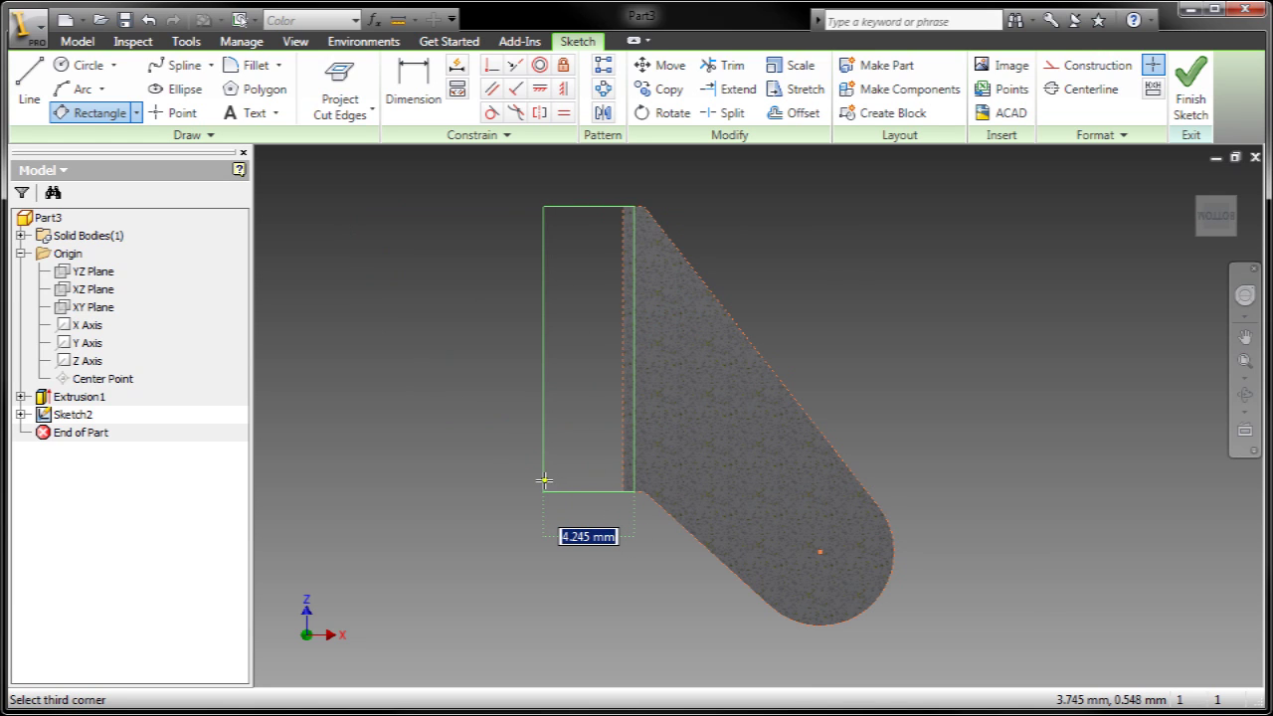
pyautogui.press('Return')
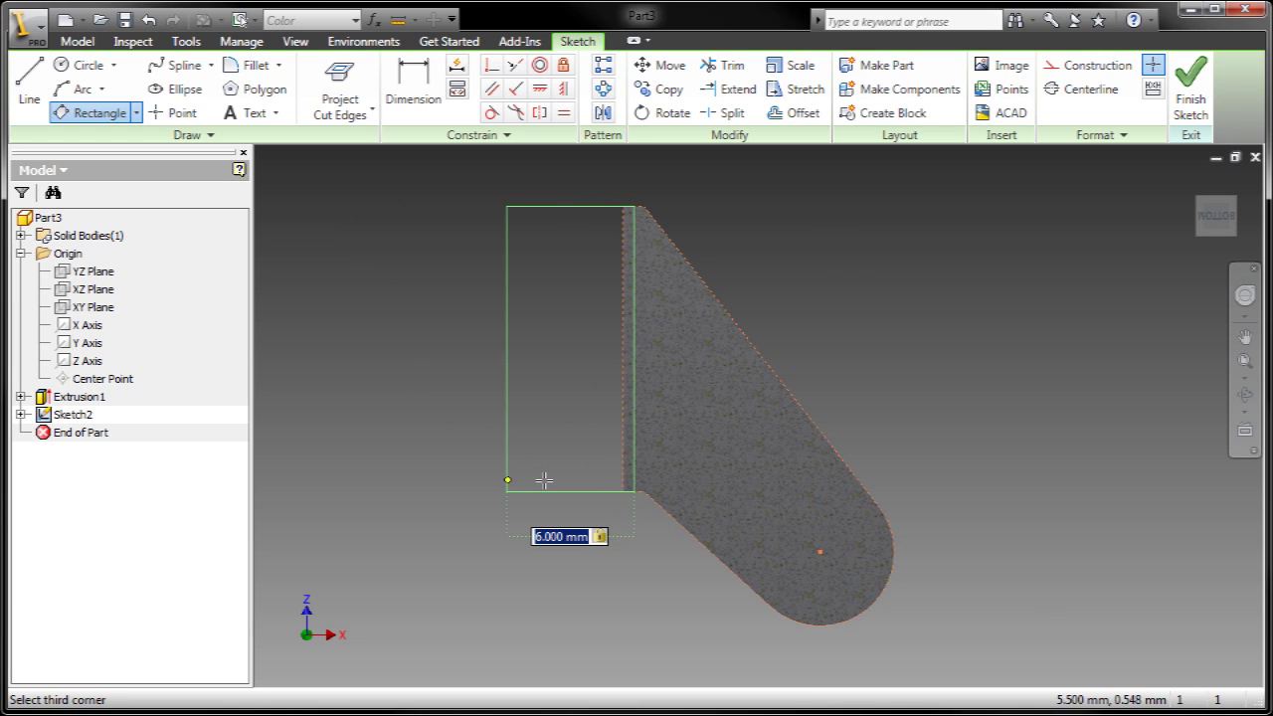
pyautogui.rightClick(431, 396)
pyautogui.click(442, 403)
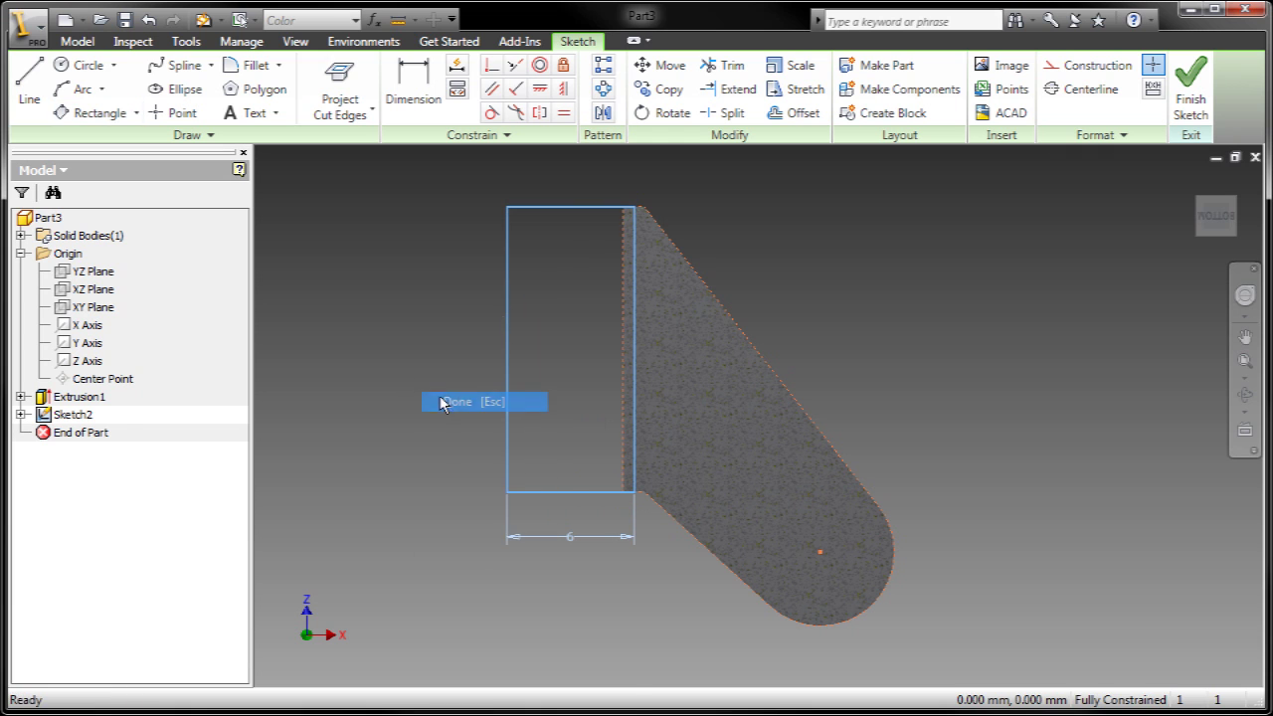
pyautogui.rightClick(433, 392)
pyautogui.click(450, 433)
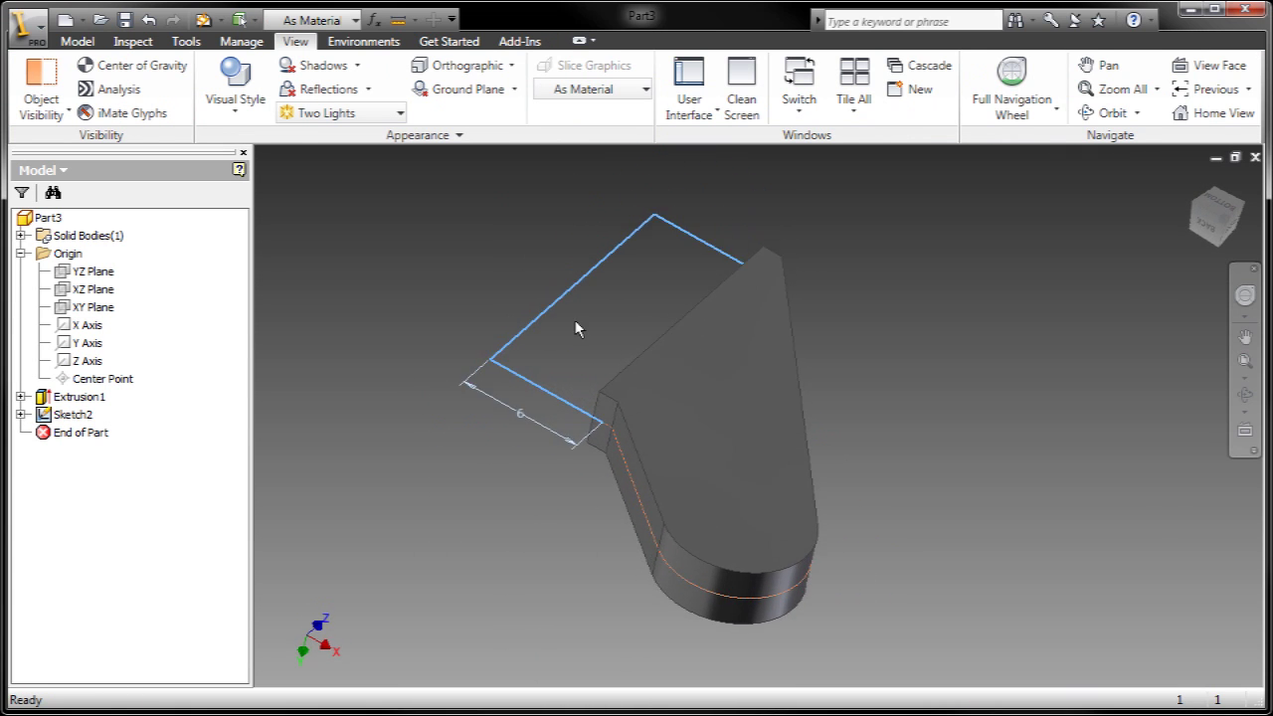
# Step: Start revolving the rectangle about its outer long edge with full extents
pyautogui.click(532, 335)
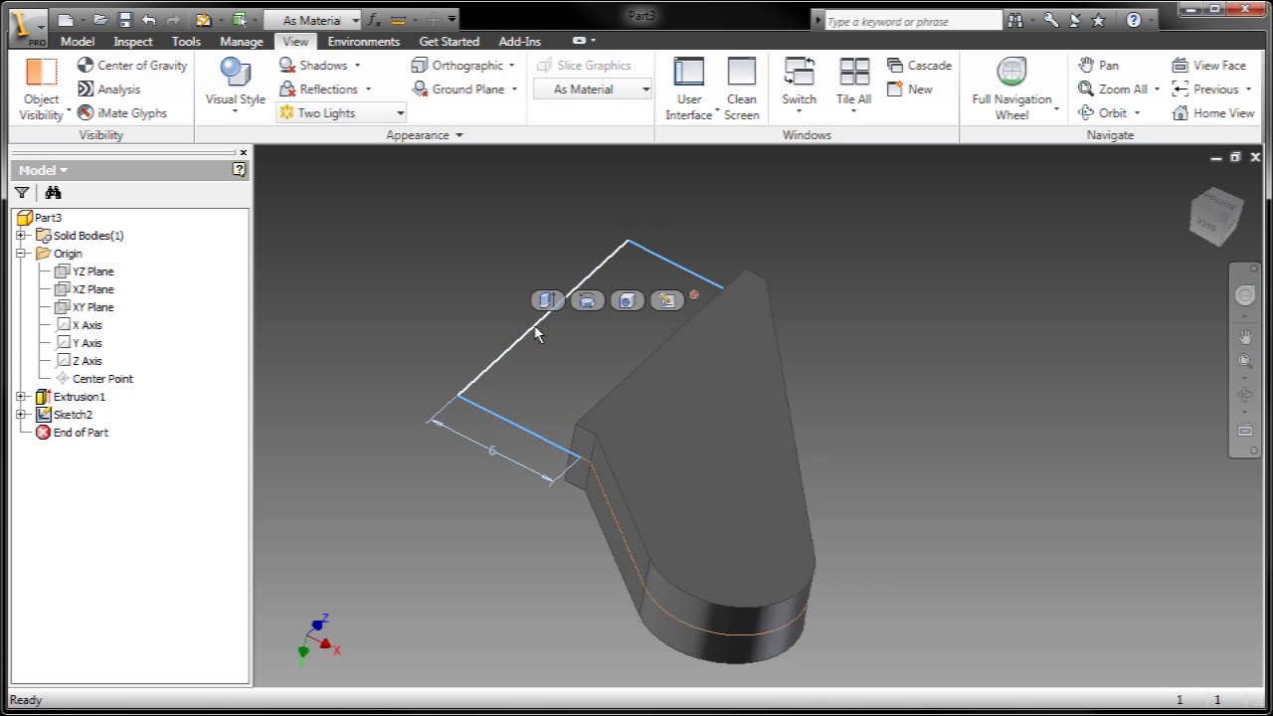
pyautogui.click(585, 301)
pyautogui.moveTo(634, 315); pyautogui.dragTo(813, 286, button='middle')
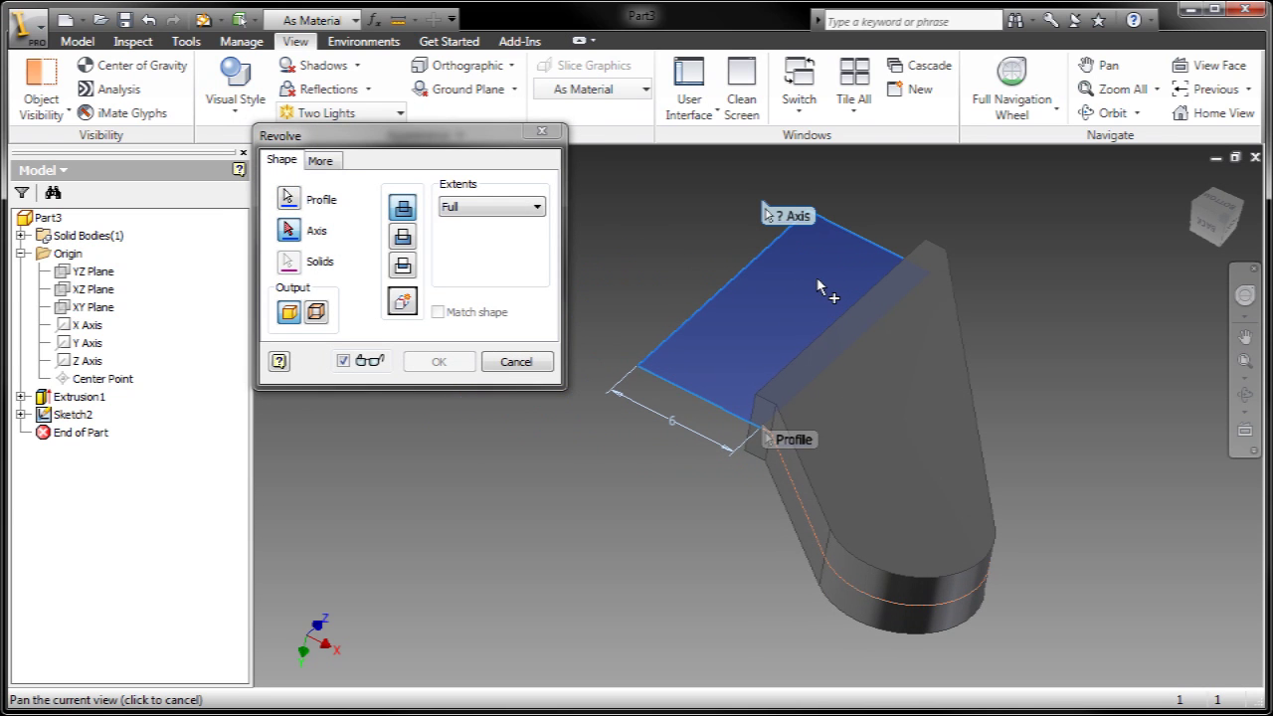
pyautogui.click(742, 276)
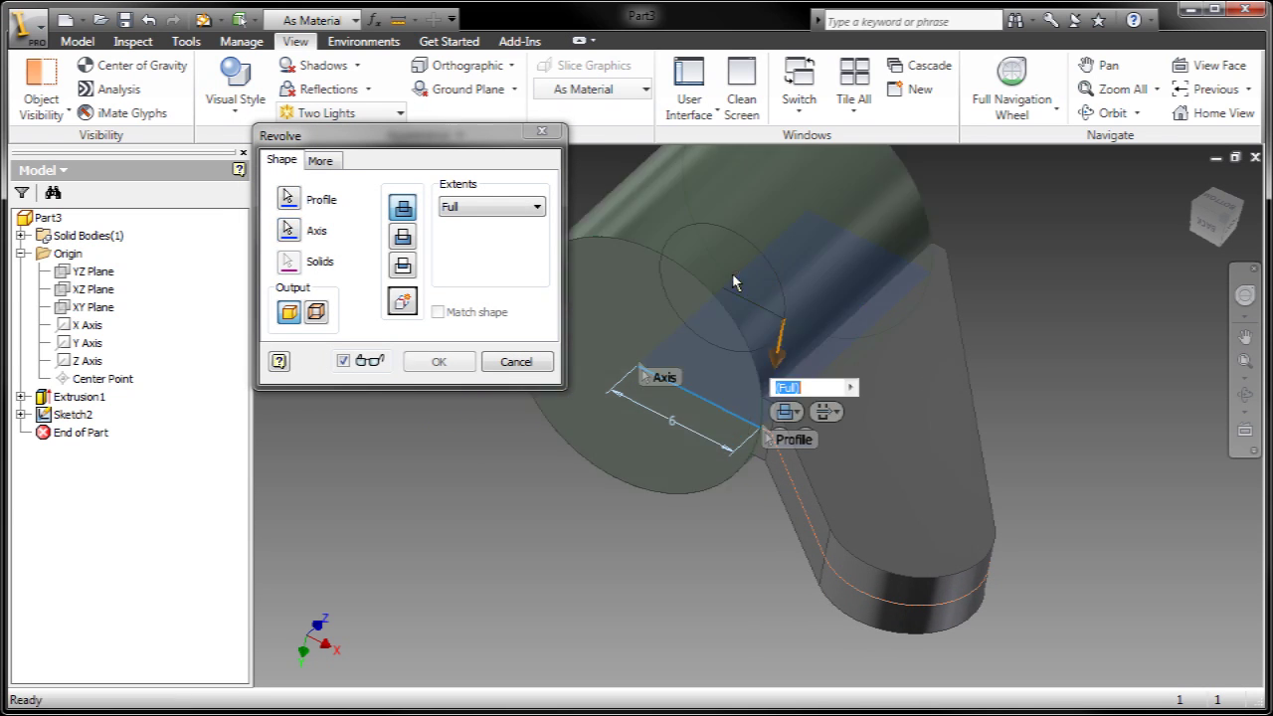
pyautogui.moveTo(435, 139); pyautogui.dragTo(625, 715)
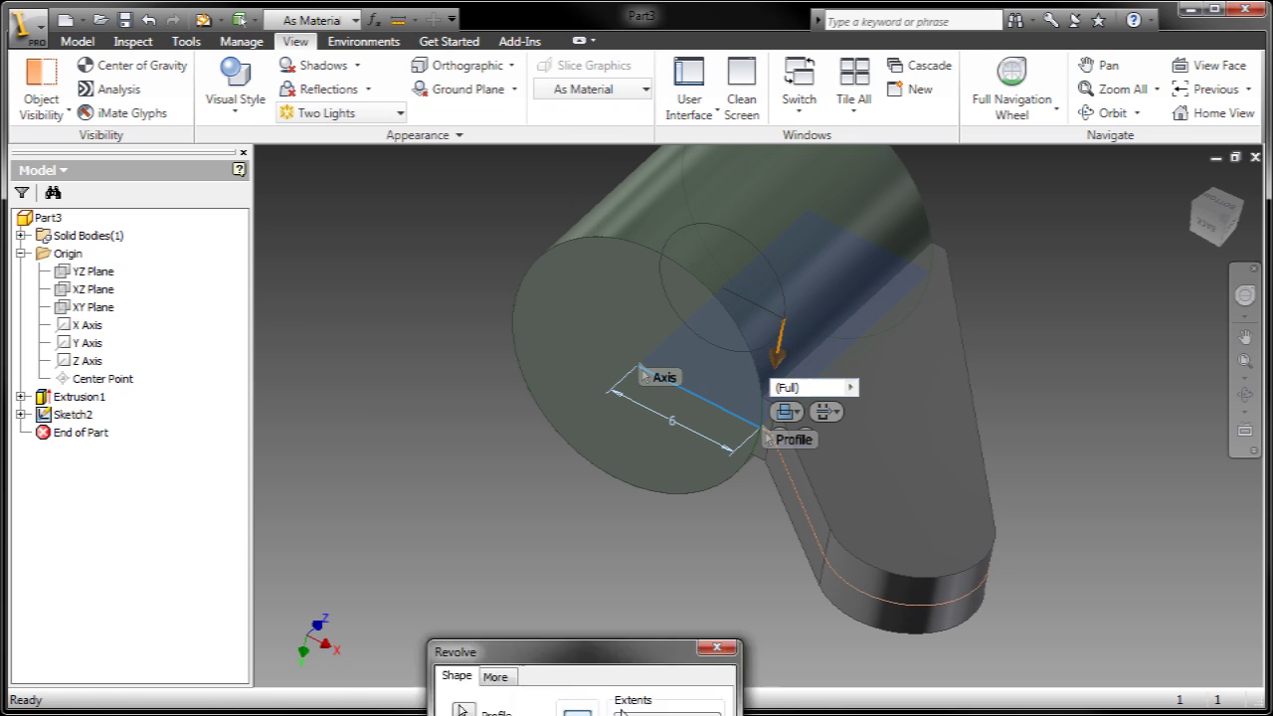
# Step: Try a revolve angle of 325° and return the extents to Full
pyautogui.moveTo(776, 360); pyautogui.dragTo(802, 337)
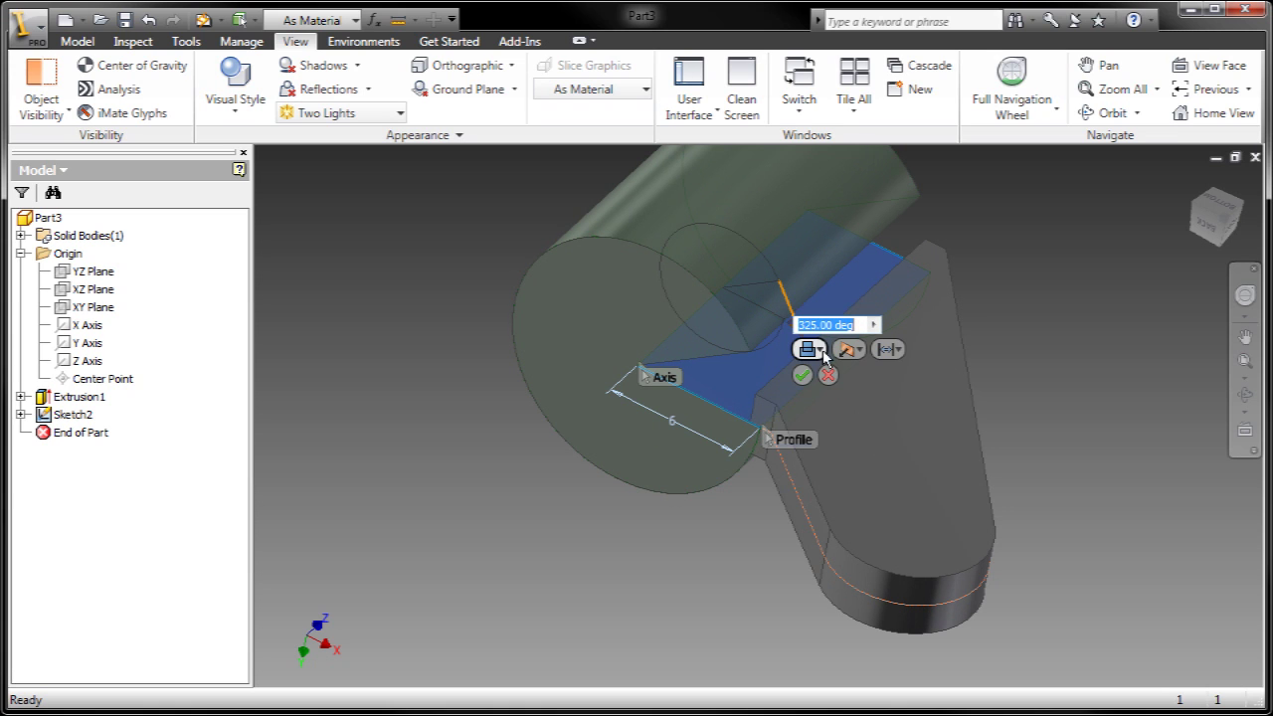
pyautogui.click(897, 350)
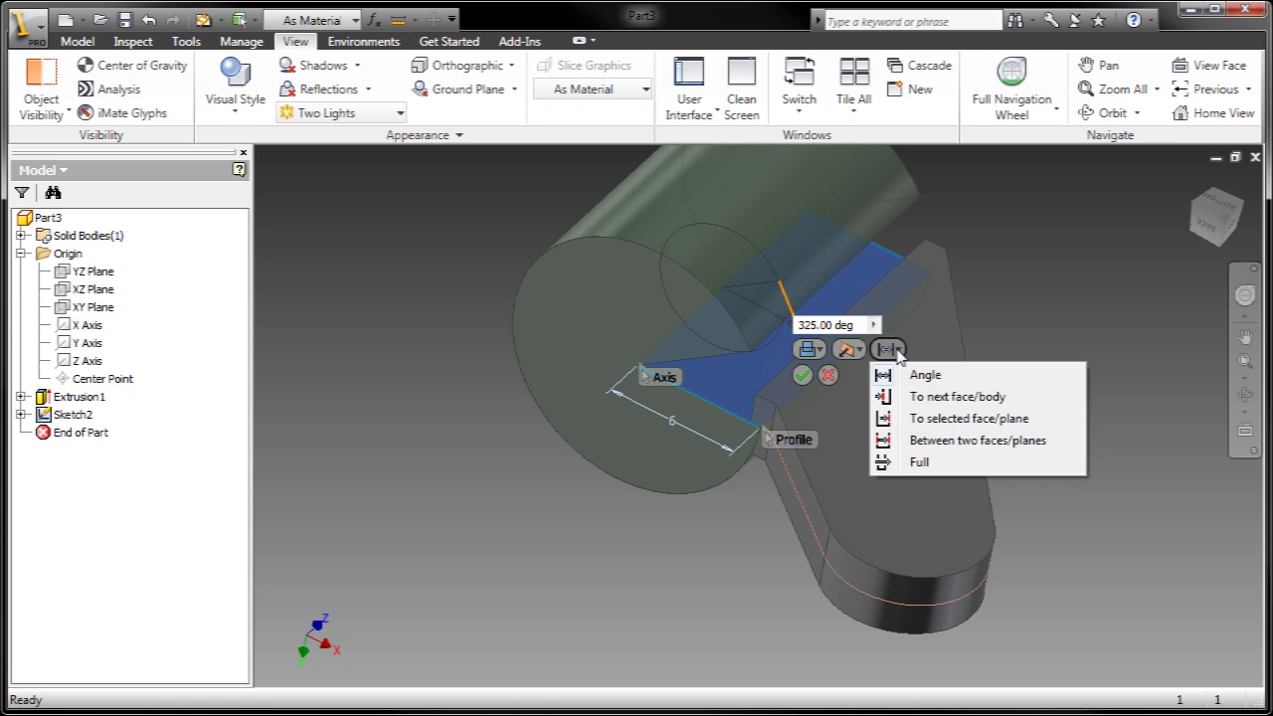
pyautogui.click(901, 463)
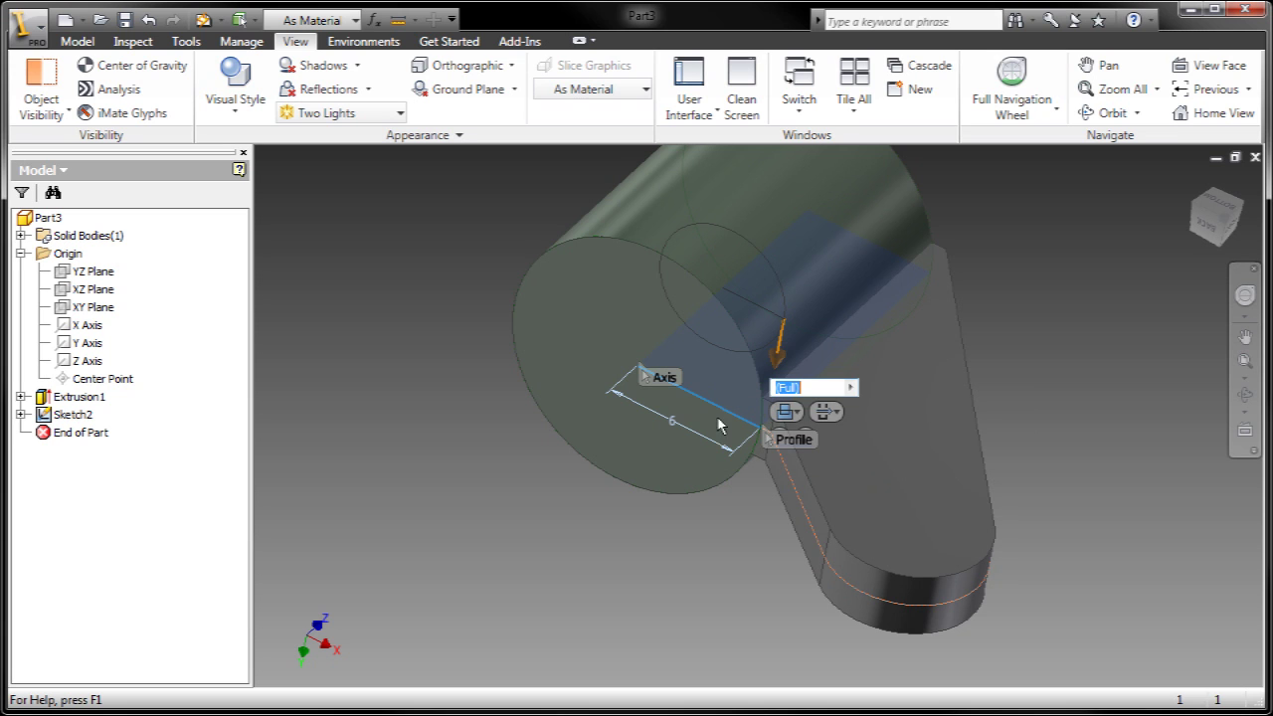
# Step: Create the full revolve, joining the cylinder to the flat arm
pyautogui.moveTo(693, 422); pyautogui.dragTo(656, 437, button='middle')
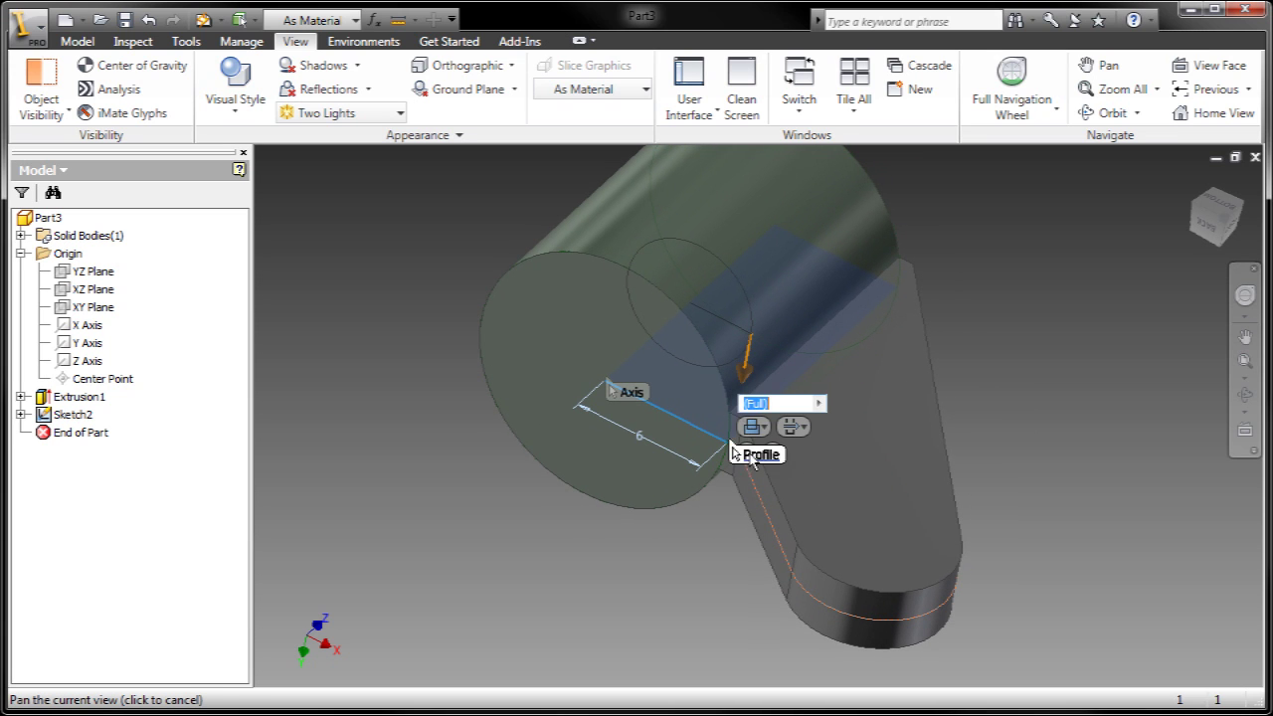
pyautogui.moveTo(734, 491); pyautogui.dragTo(762, 470, button='middle')
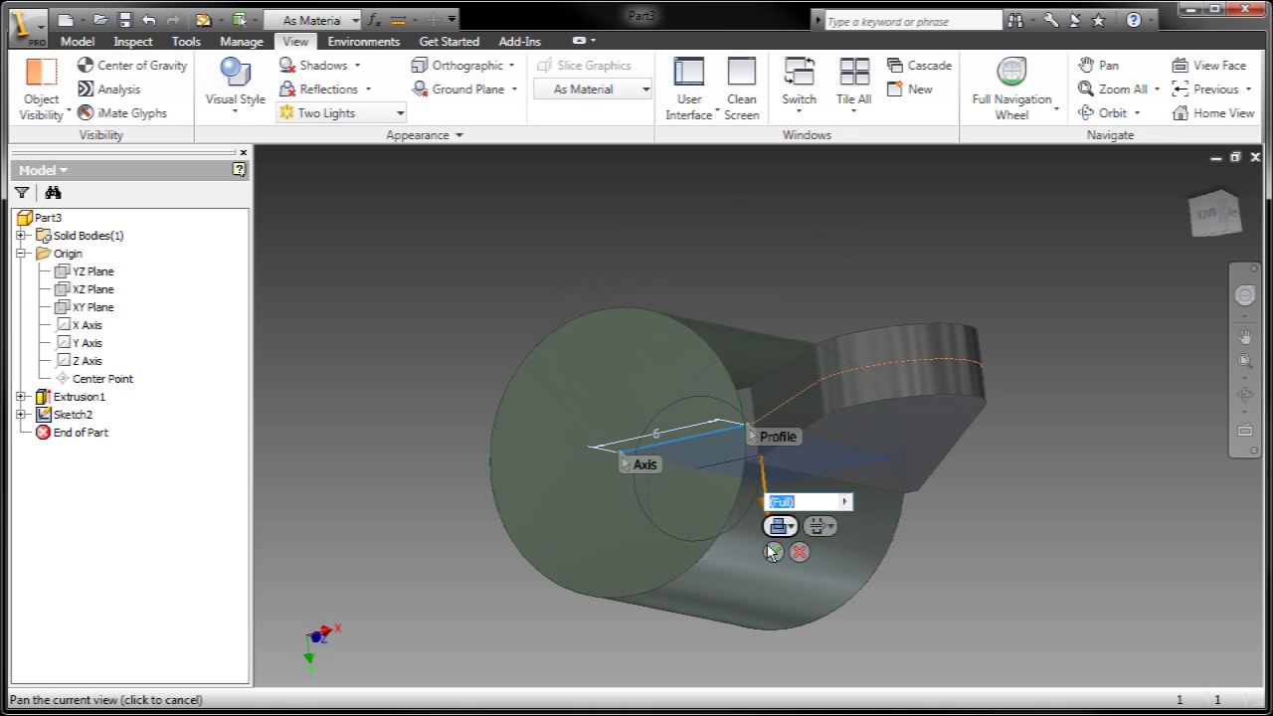
pyautogui.click(774, 553)
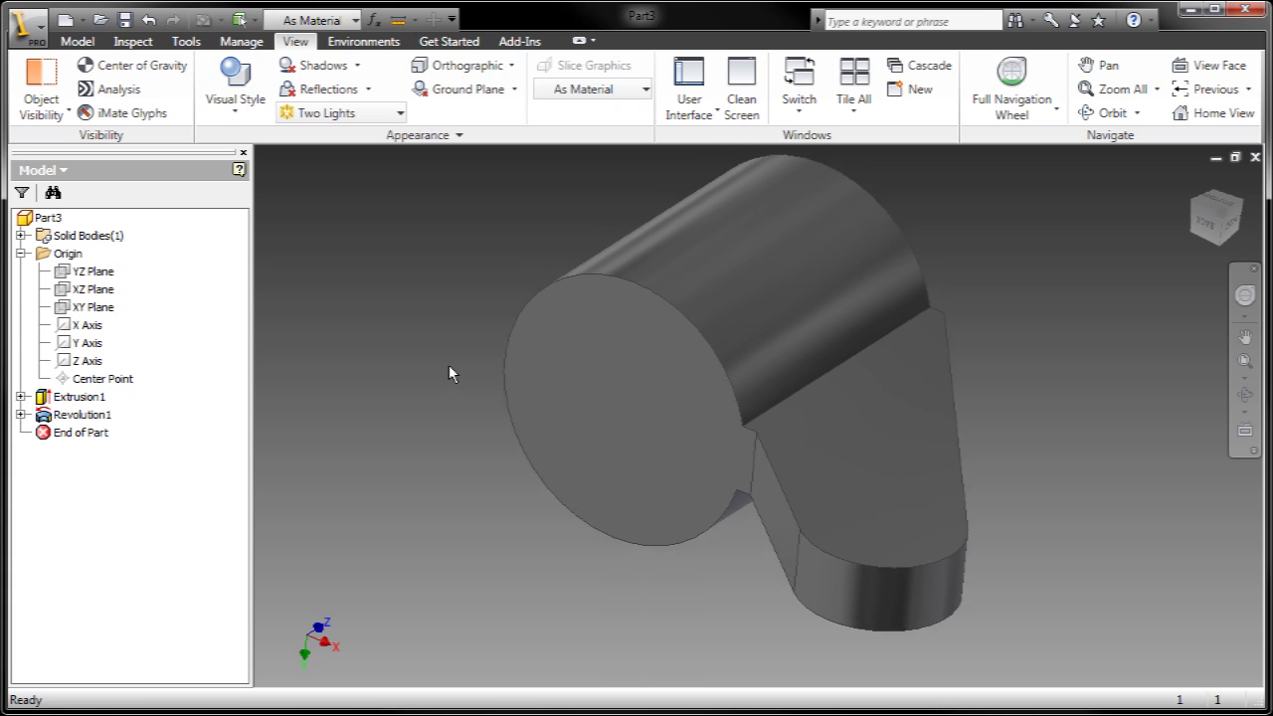
# Step: Start a sketch on the XZ plane with sliced graphics and project the cylinder's outer long edge
pyautogui.click(64, 290)
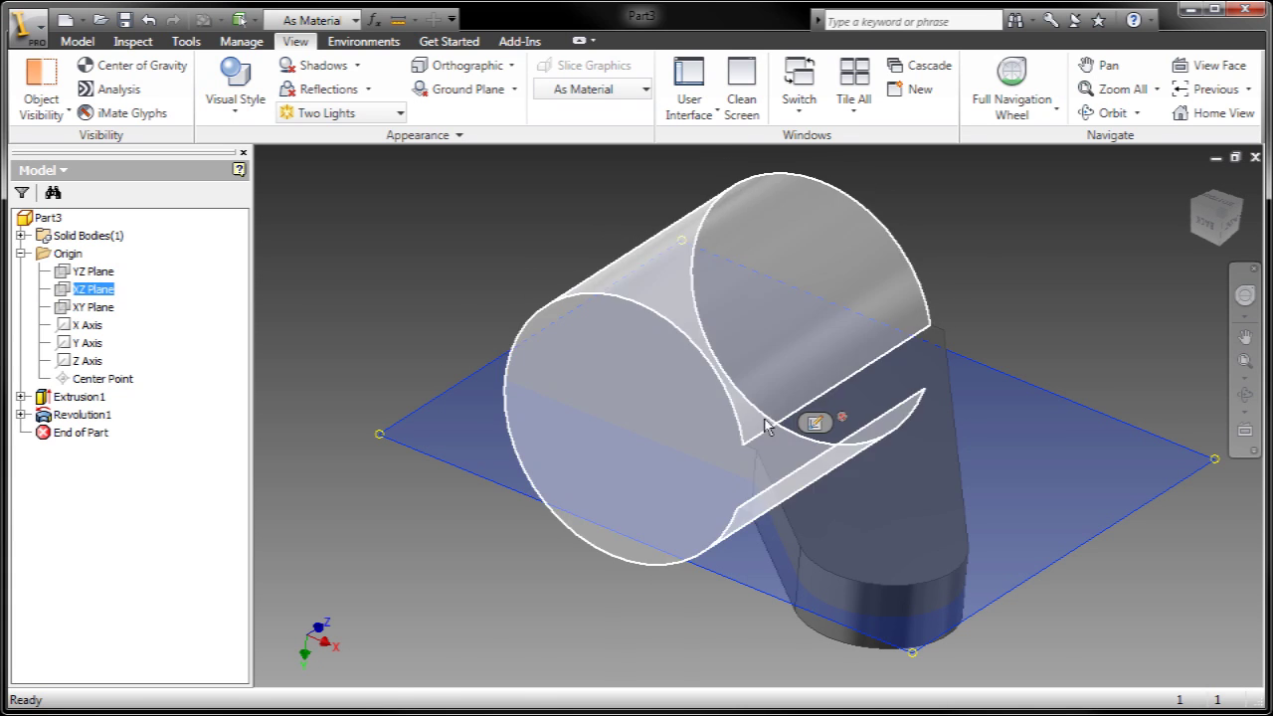
pyautogui.click(815, 423)
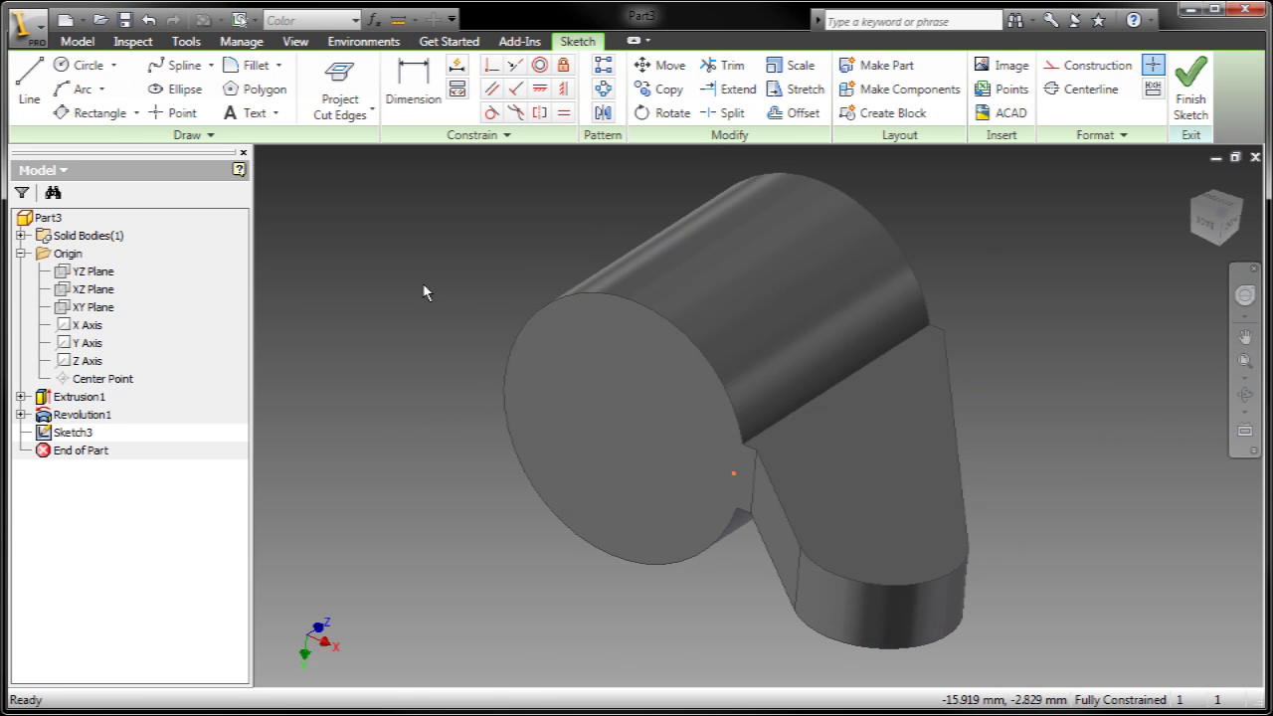
pyautogui.press('F7')
pyautogui.click(344, 111)
pyautogui.click(357, 145)
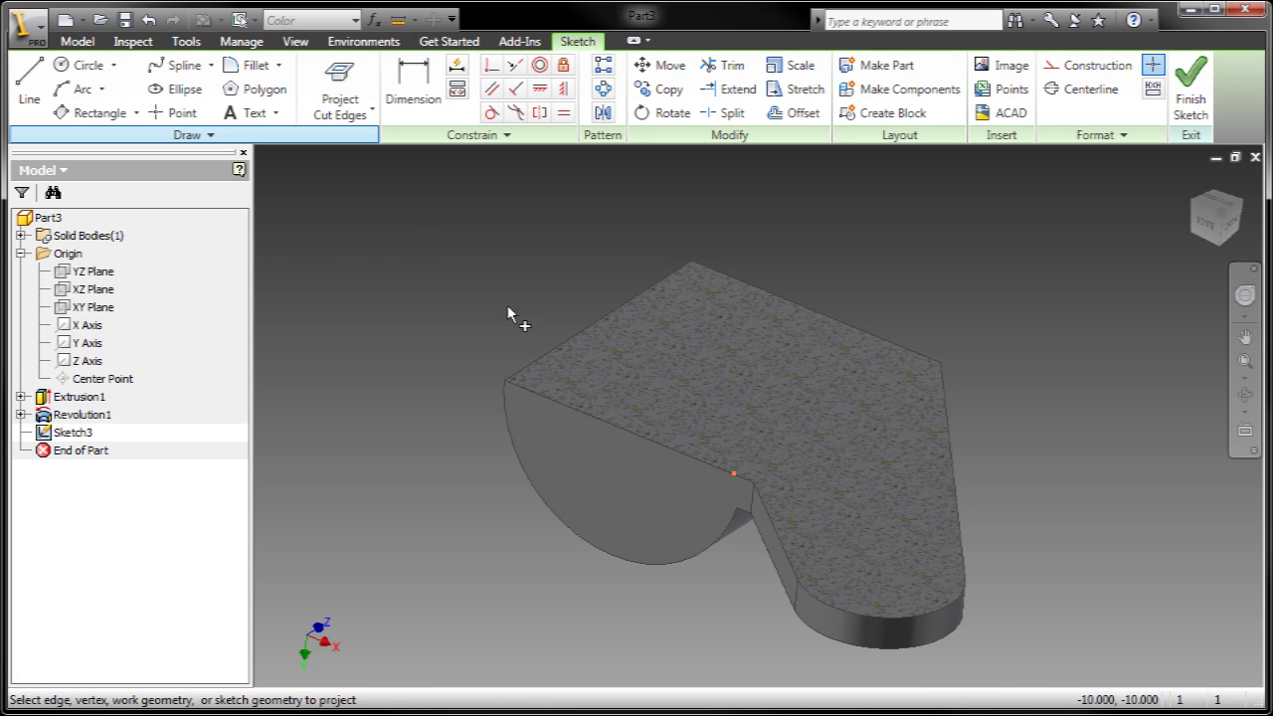
pyautogui.click(567, 349)
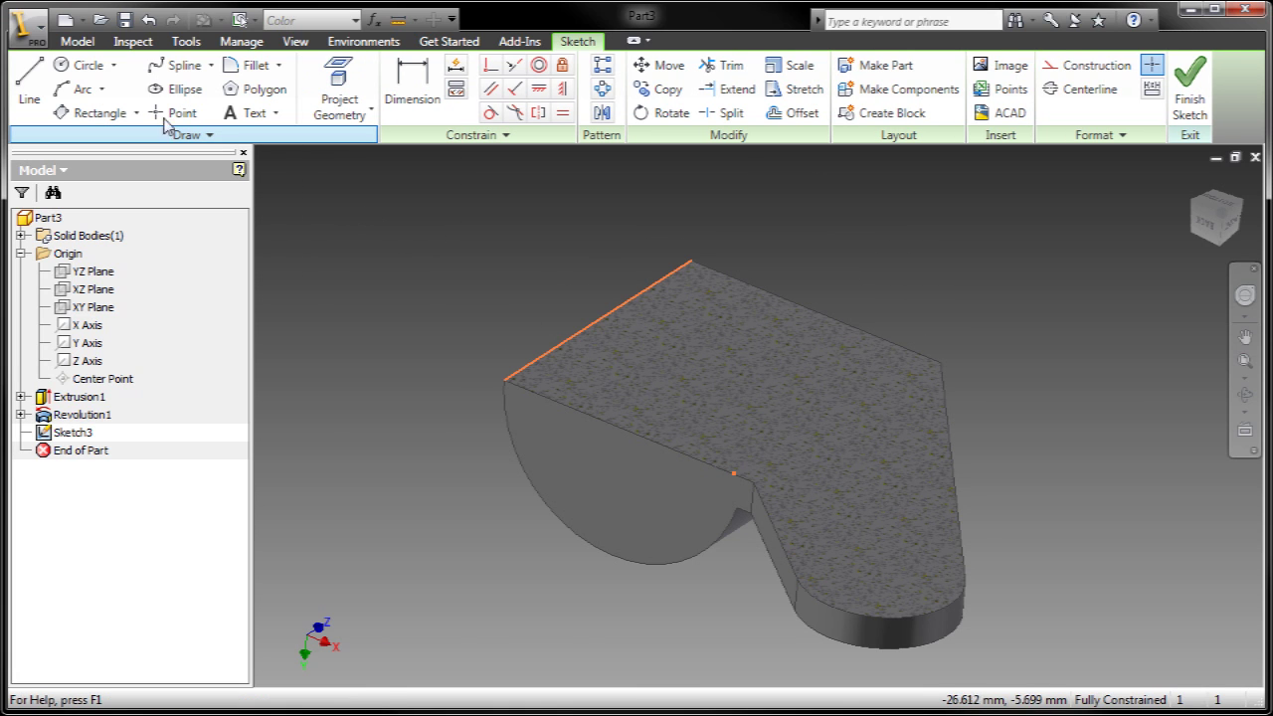
# Step: Draw a circle of 6.5 mm diameter centred on the midpoint of the projected edge and finish the sketch
pyautogui.click(63, 65)
pyautogui.click(597, 318)
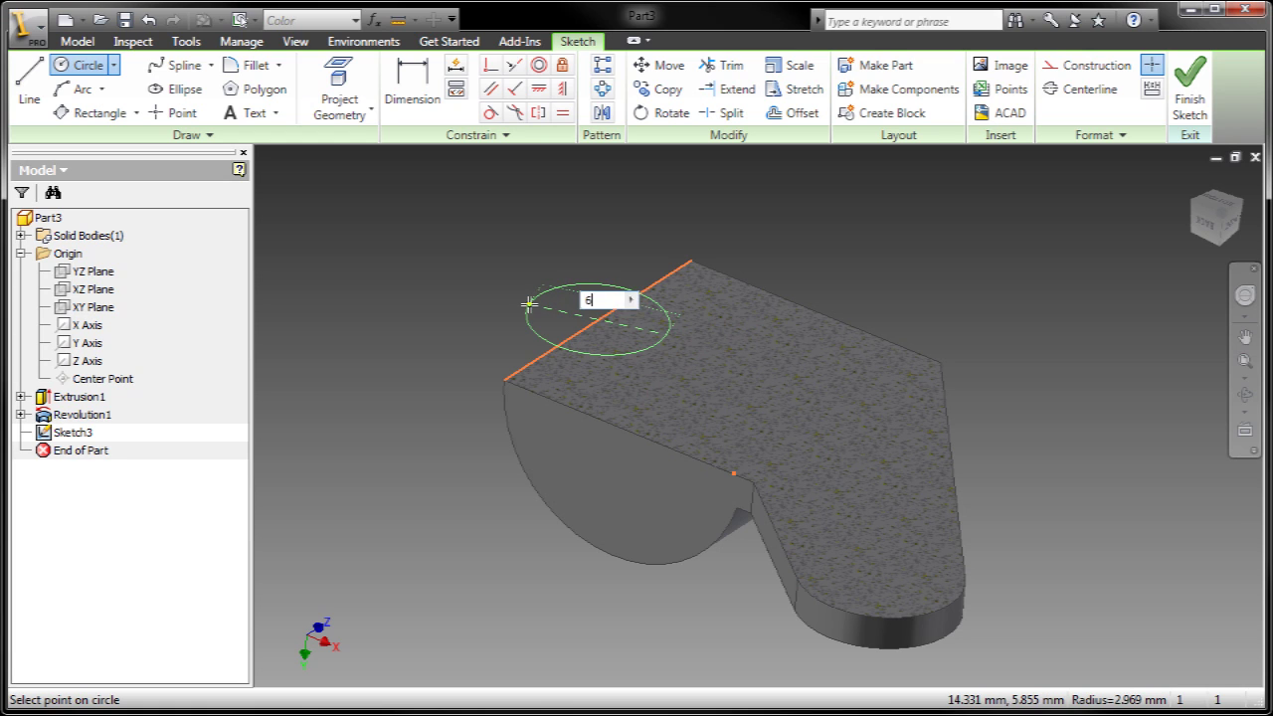
pyautogui.write('6.5')
pyautogui.press('Return')
pyautogui.rightClick(433, 278)
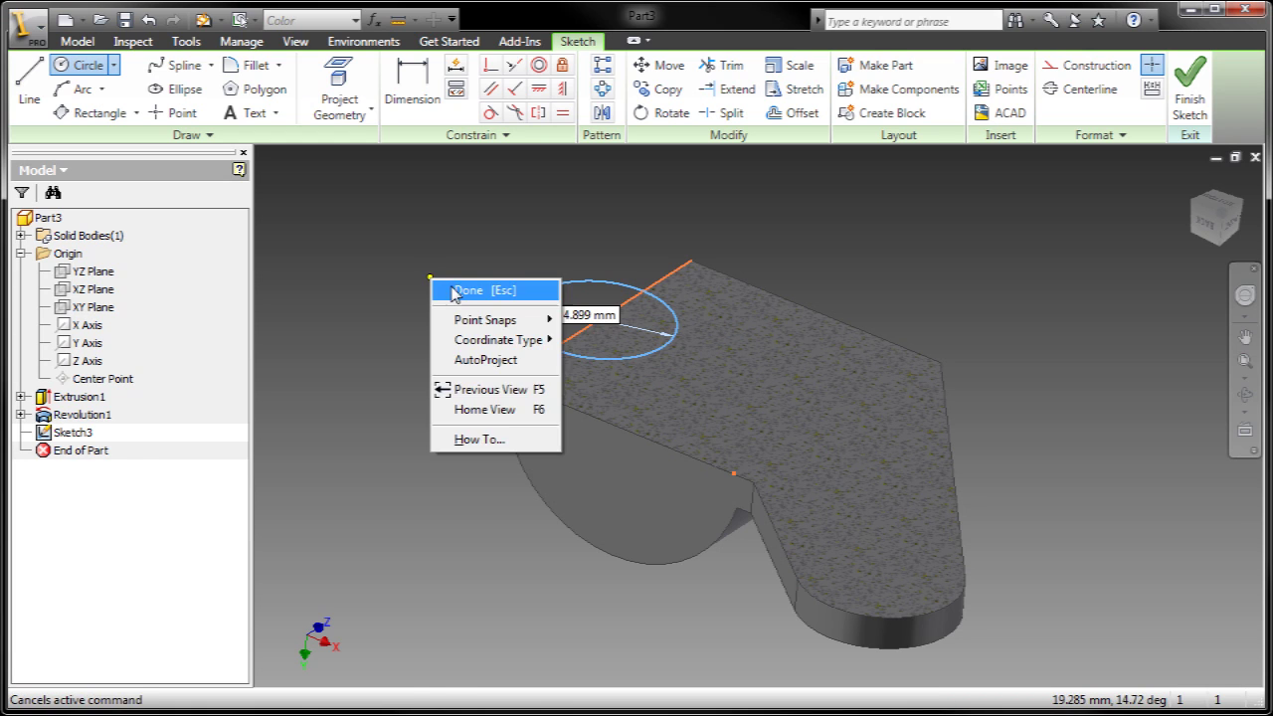
pyautogui.click(455, 291)
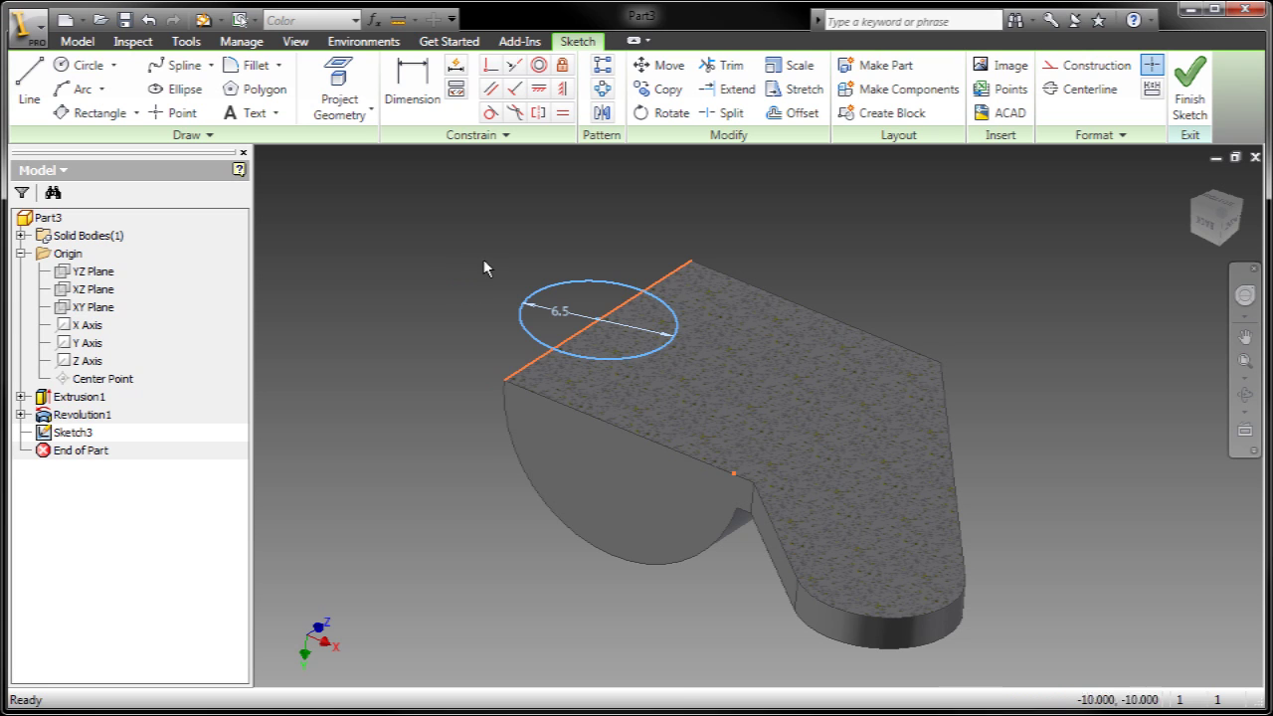
pyautogui.rightClick(484, 266)
pyautogui.click(513, 297)
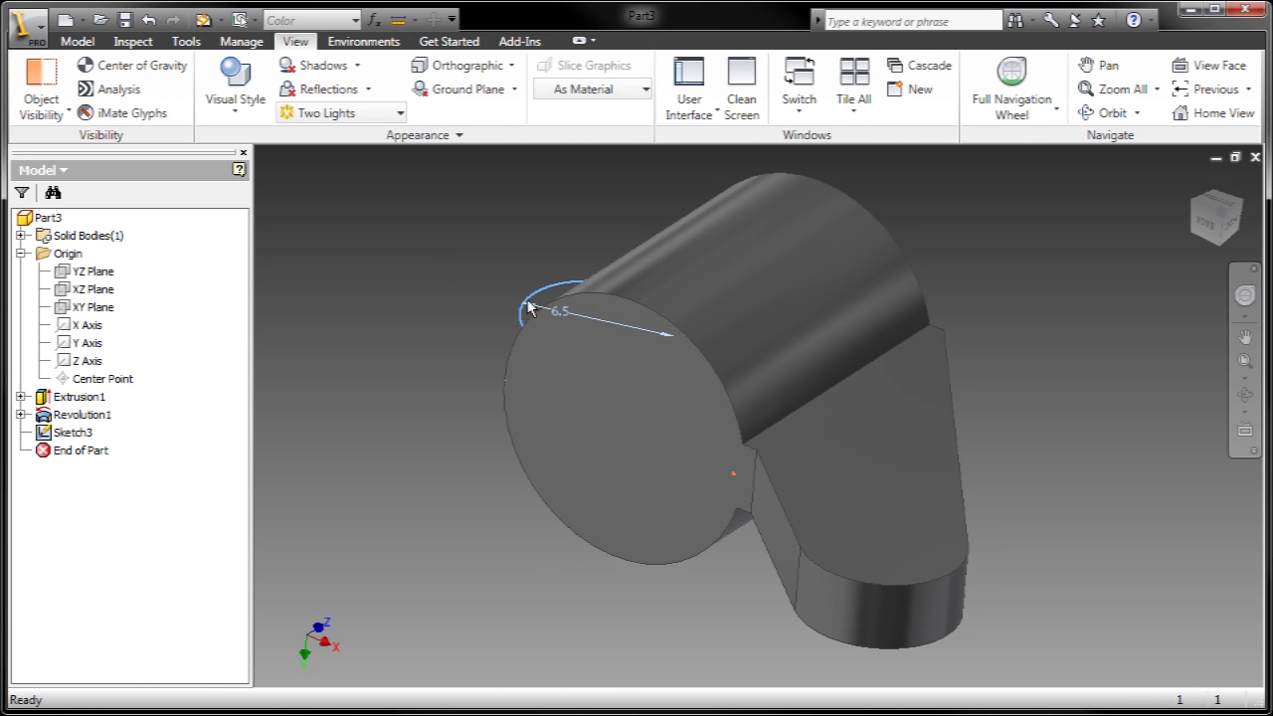
# Step: Extrude the 6.5 mm circle symmetrically about its sketch plane into a long post that extends past both sides of the cylinder
pyautogui.click(532, 297)
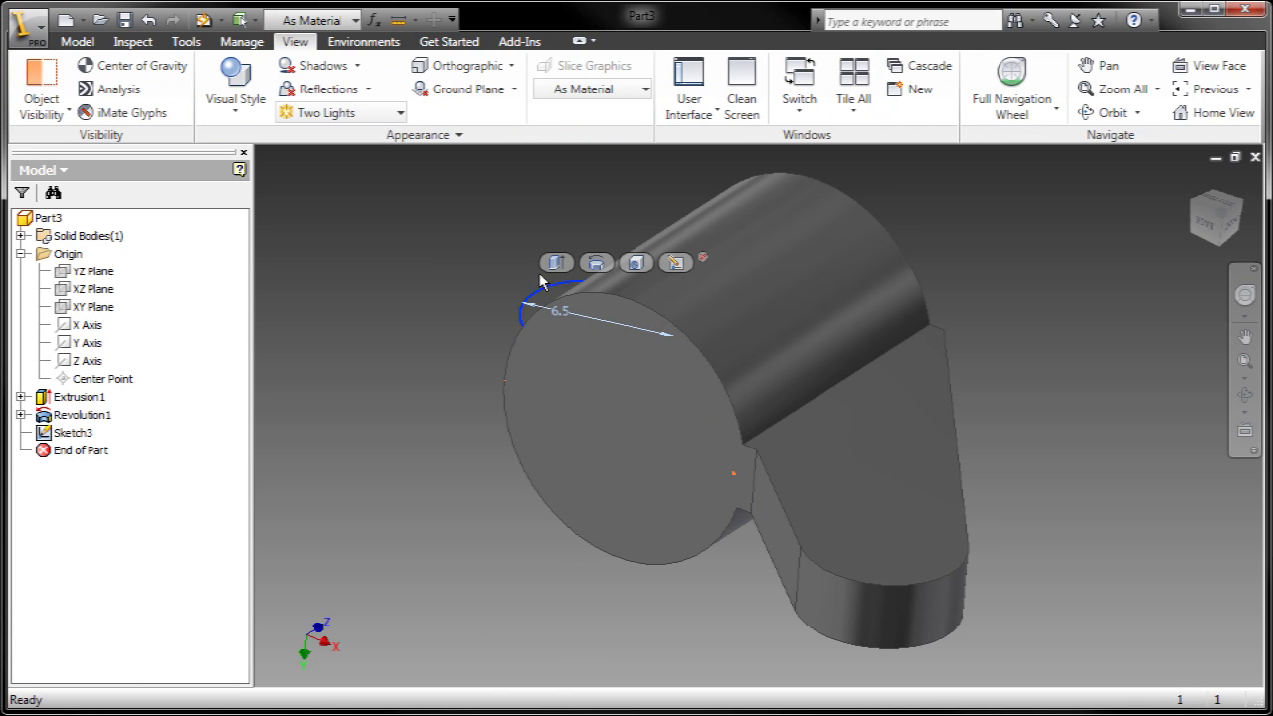
pyautogui.click(556, 263)
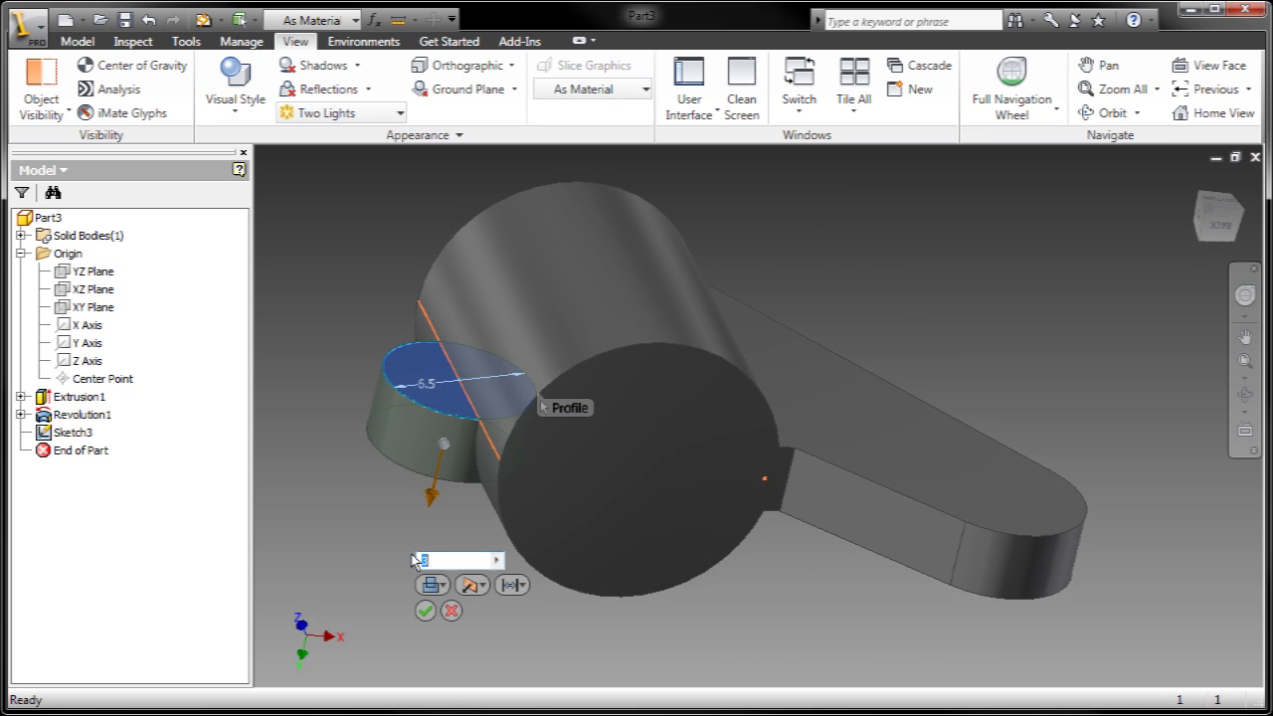
pyautogui.click(431, 585)
pyautogui.click(483, 586)
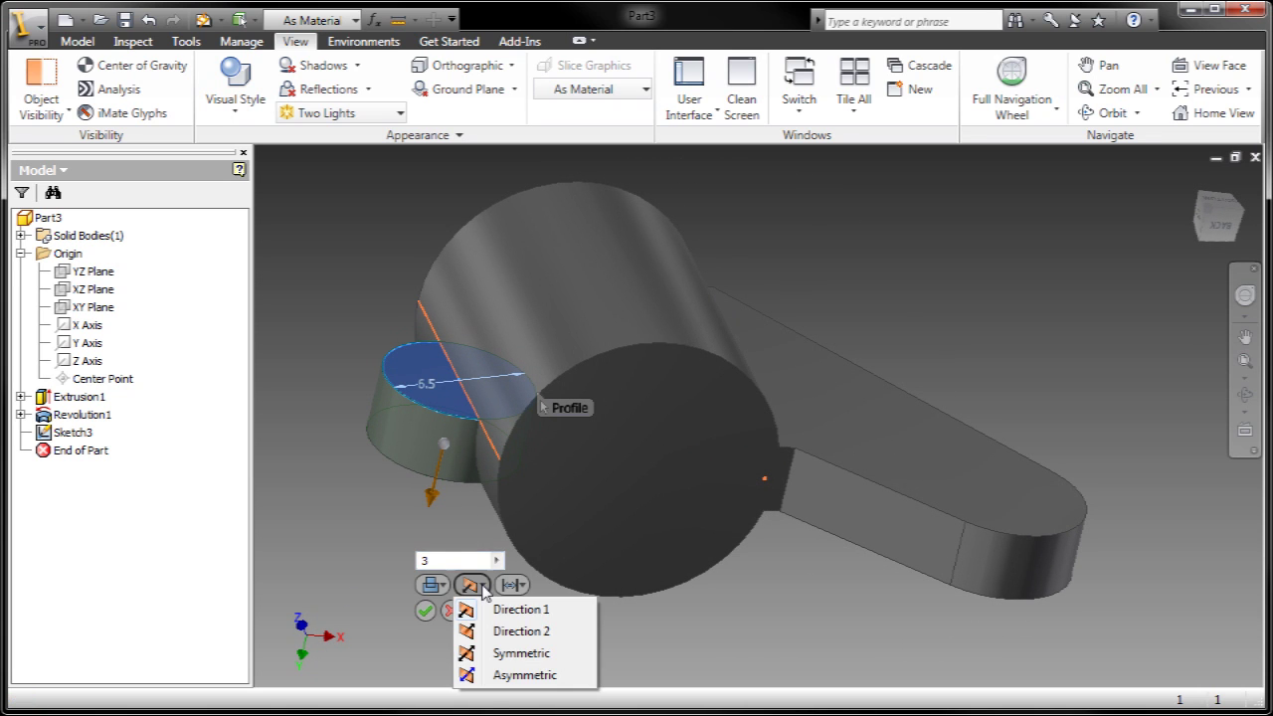
pyautogui.click(505, 650)
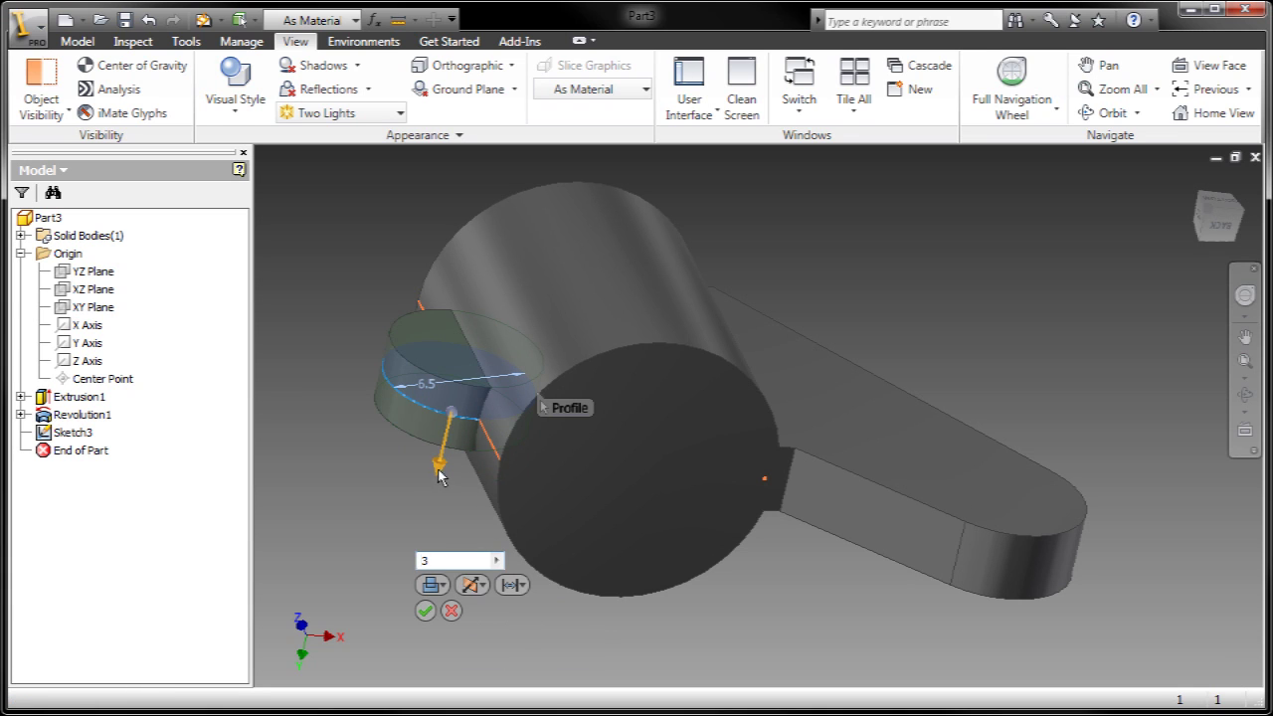
pyautogui.moveTo(437, 482); pyautogui.dragTo(412, 596)
pyautogui.click(403, 647)
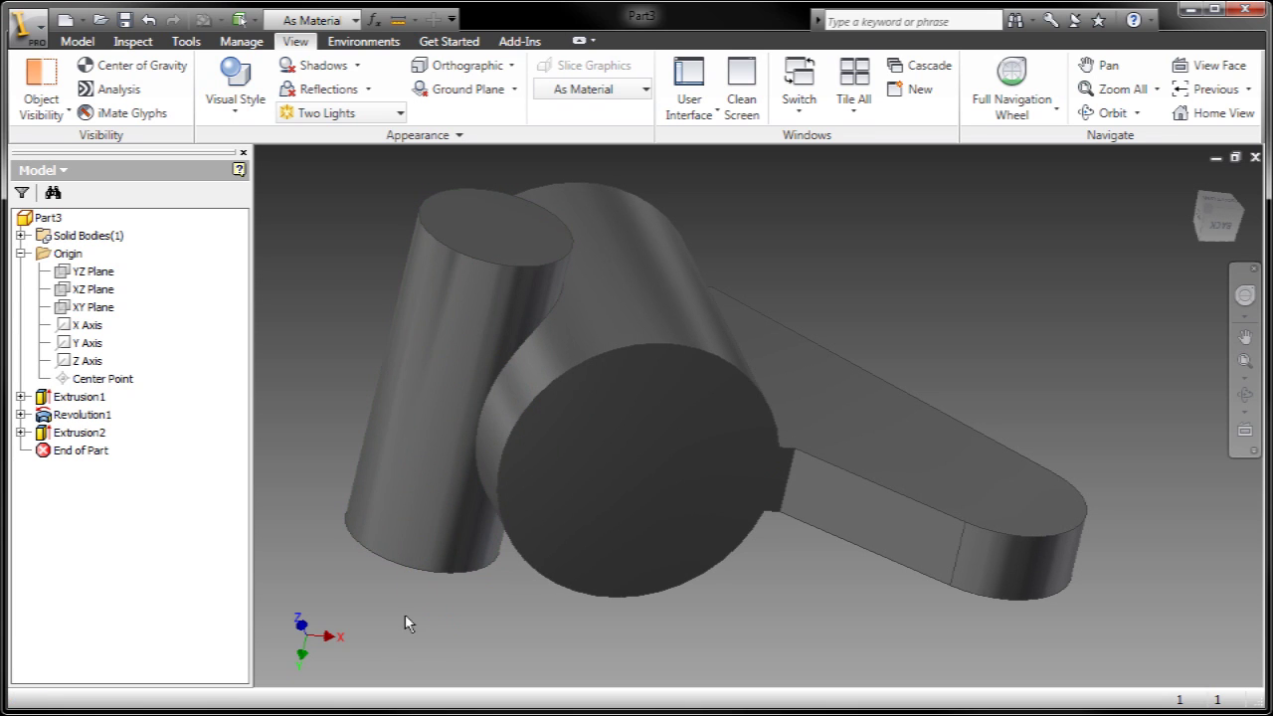
# Step: Sketch on the post's end face and cut a 3 mm through-all hole at its centre point
pyautogui.press('F6')
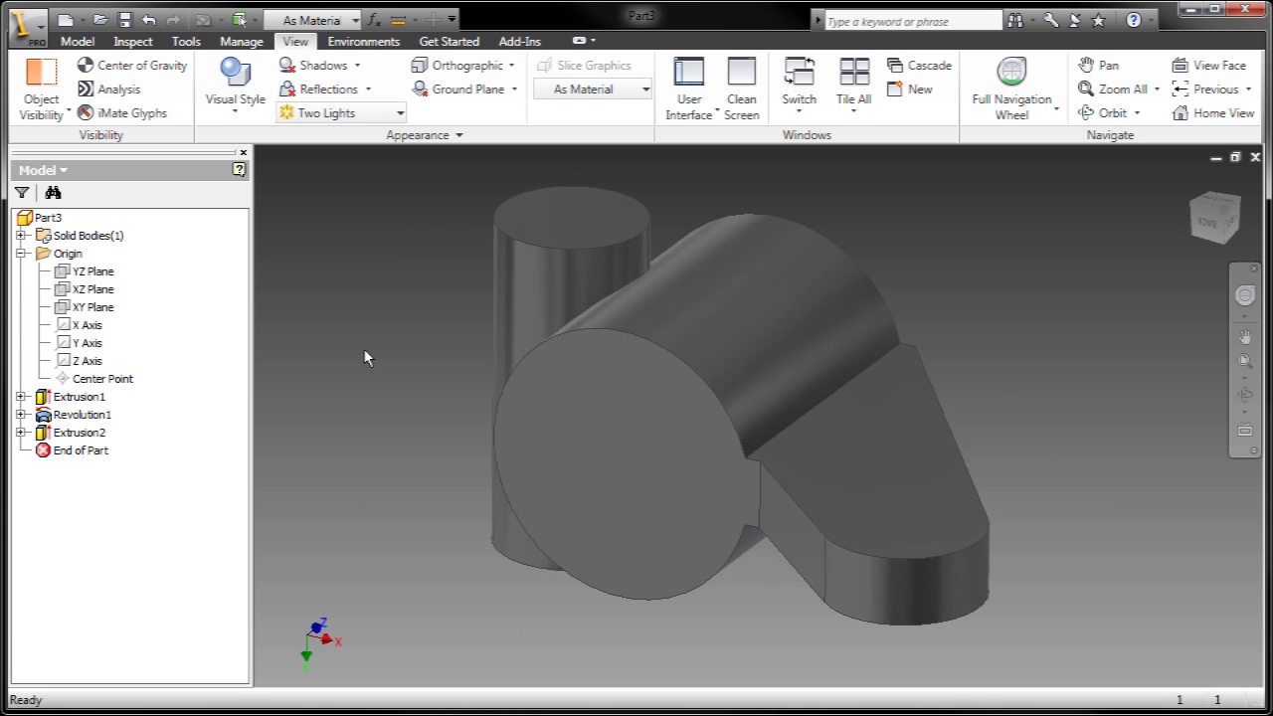
pyautogui.click(571, 213)
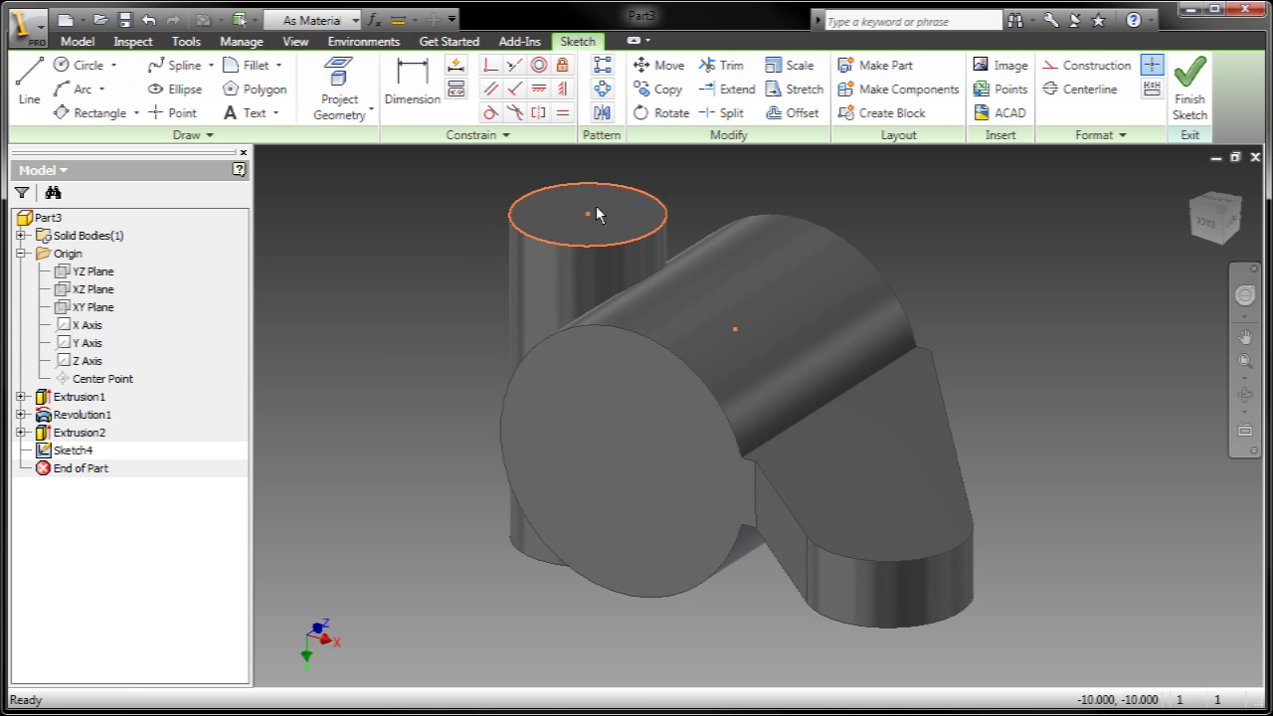
pyautogui.rightClick(516, 199)
pyautogui.click(552, 228)
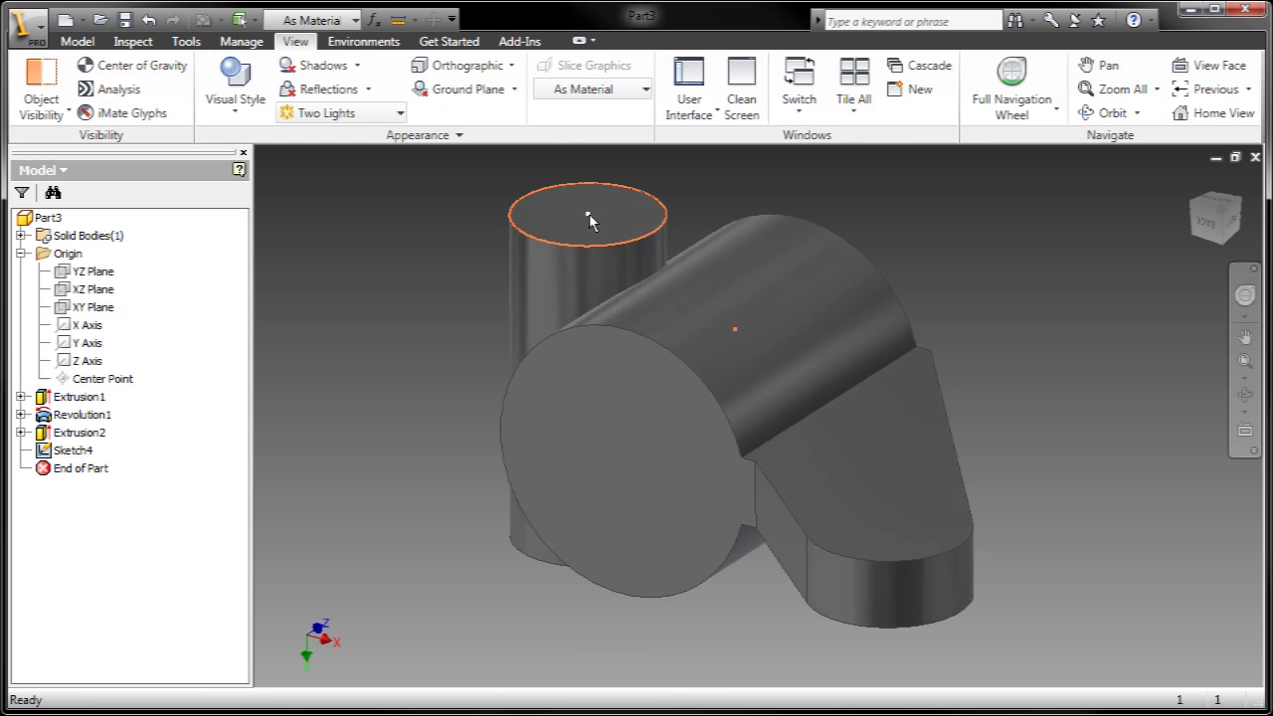
pyautogui.click(687, 191)
pyautogui.click(346, 289)
pyautogui.click(349, 320)
pyautogui.click(337, 362)
# Step: Create a sketch on the large cylinder's end face to obtain its centre point and finish the sketch
pyautogui.click(553, 428)
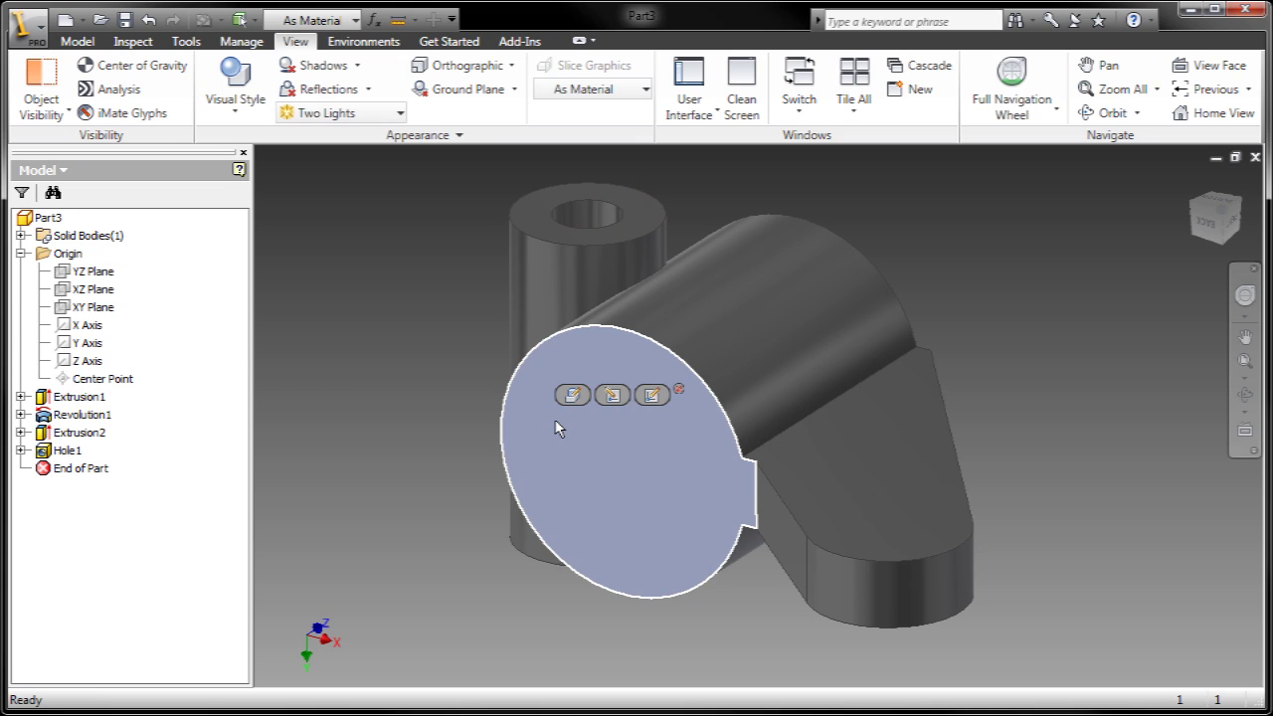
pyautogui.click(652, 396)
pyautogui.rightClick(390, 327)
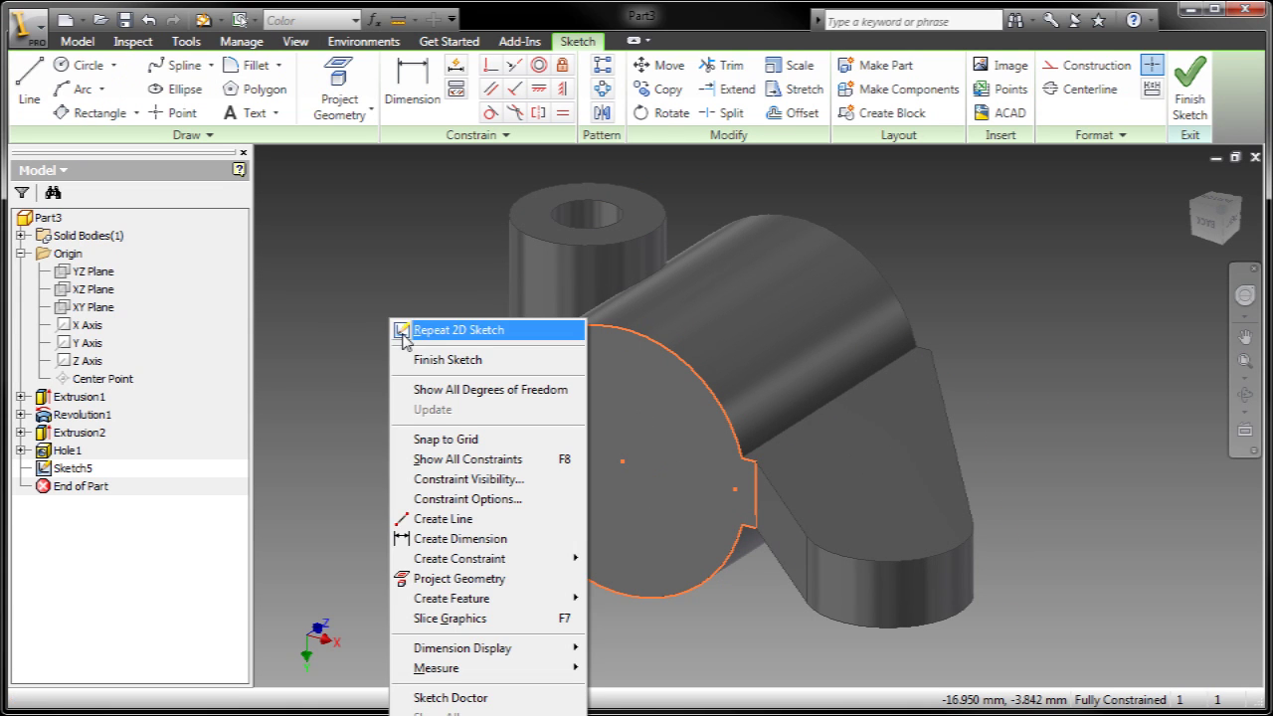
pyautogui.click(400, 356)
# Step: Bore a 7.5 mm hole through all at the large cylinder's centre point
pyautogui.click(597, 481)
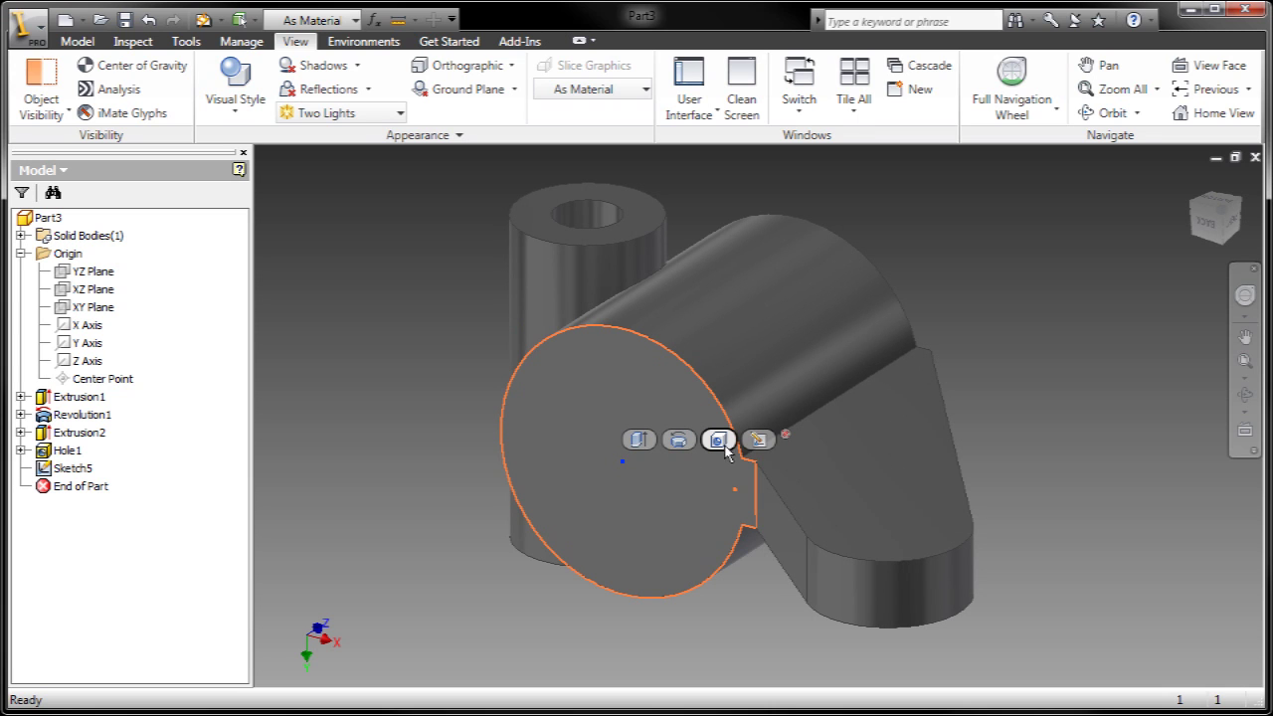
pyautogui.click(719, 441)
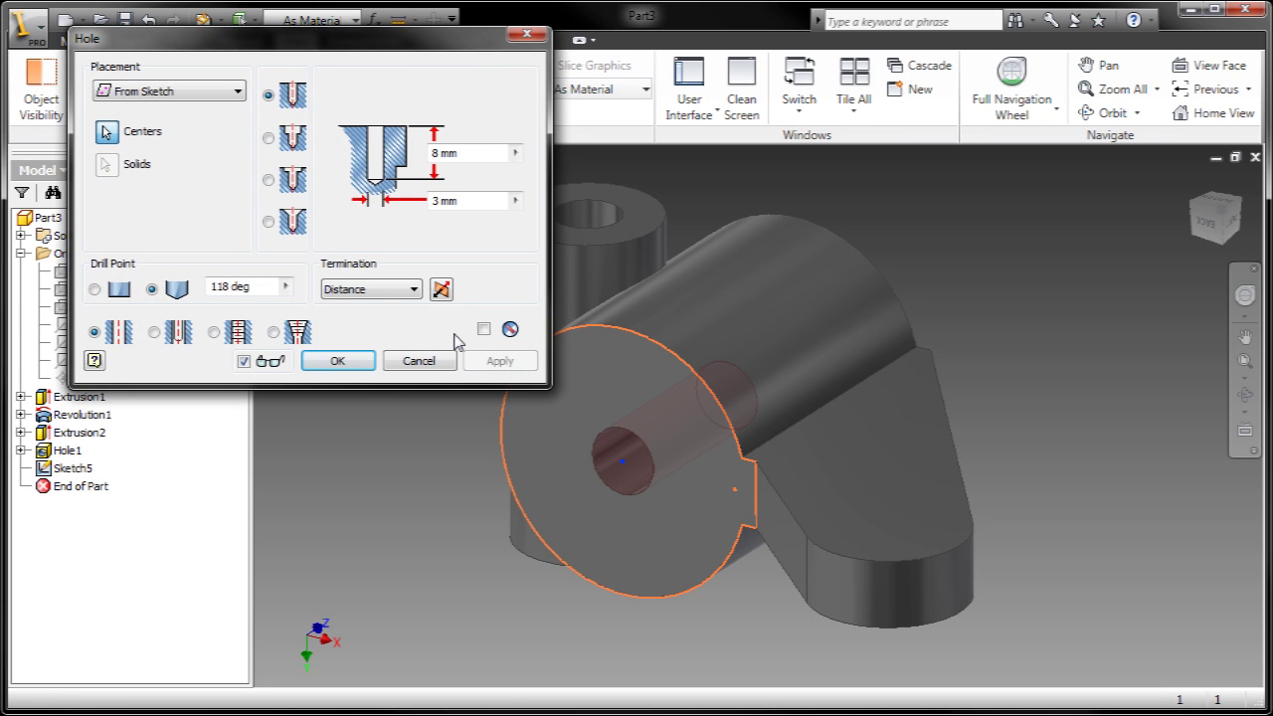
pyautogui.moveTo(459, 201); pyautogui.dragTo(393, 209)
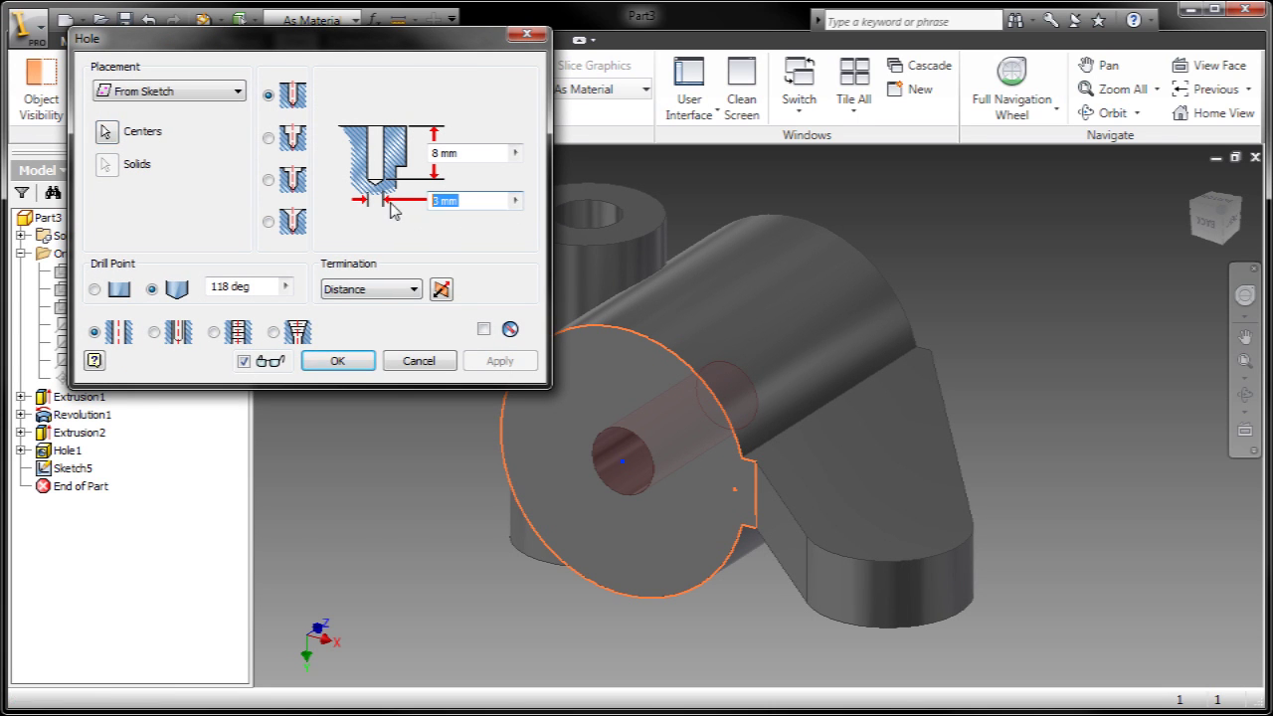
pyautogui.write('7.5')
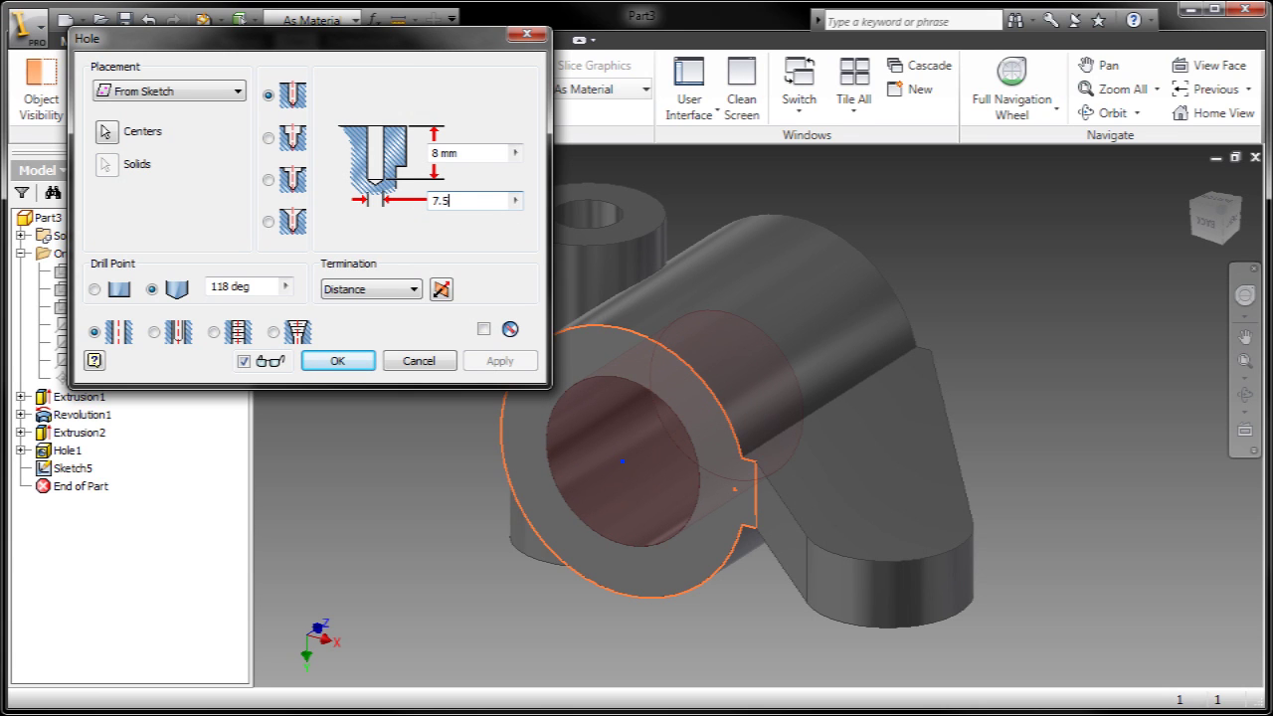
pyautogui.click(369, 292)
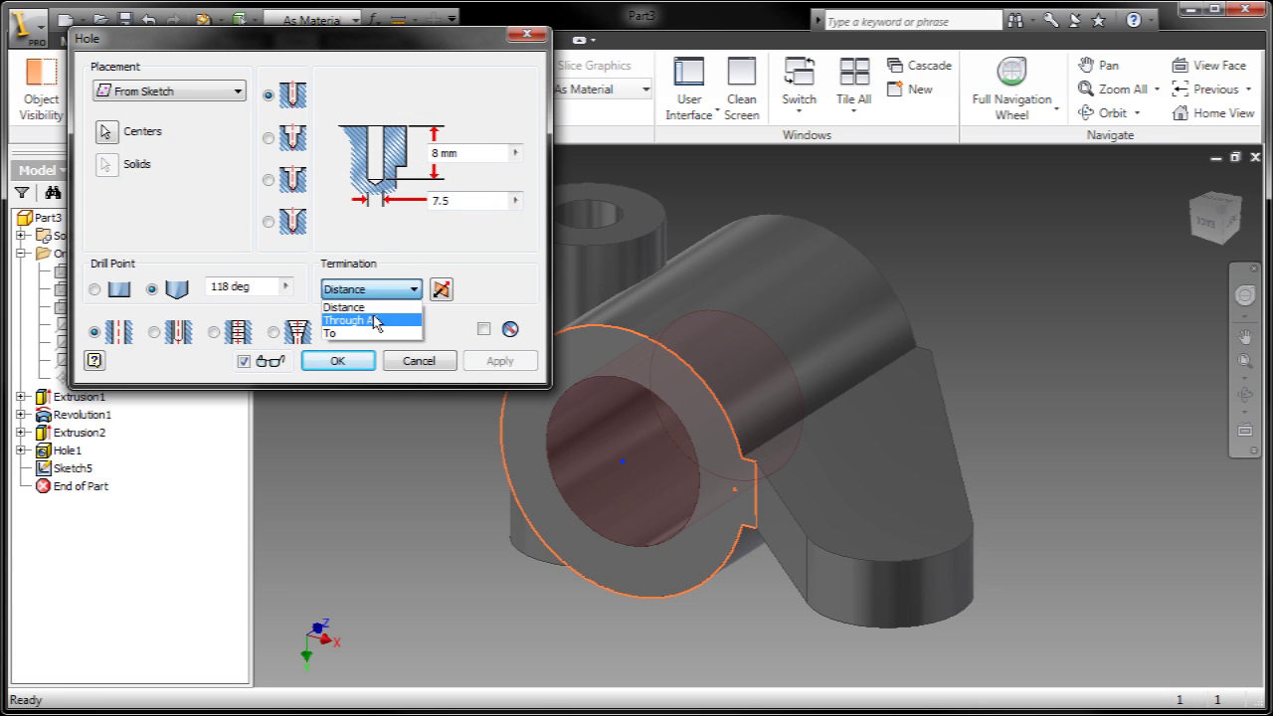
pyautogui.click(378, 303)
pyautogui.click(337, 362)
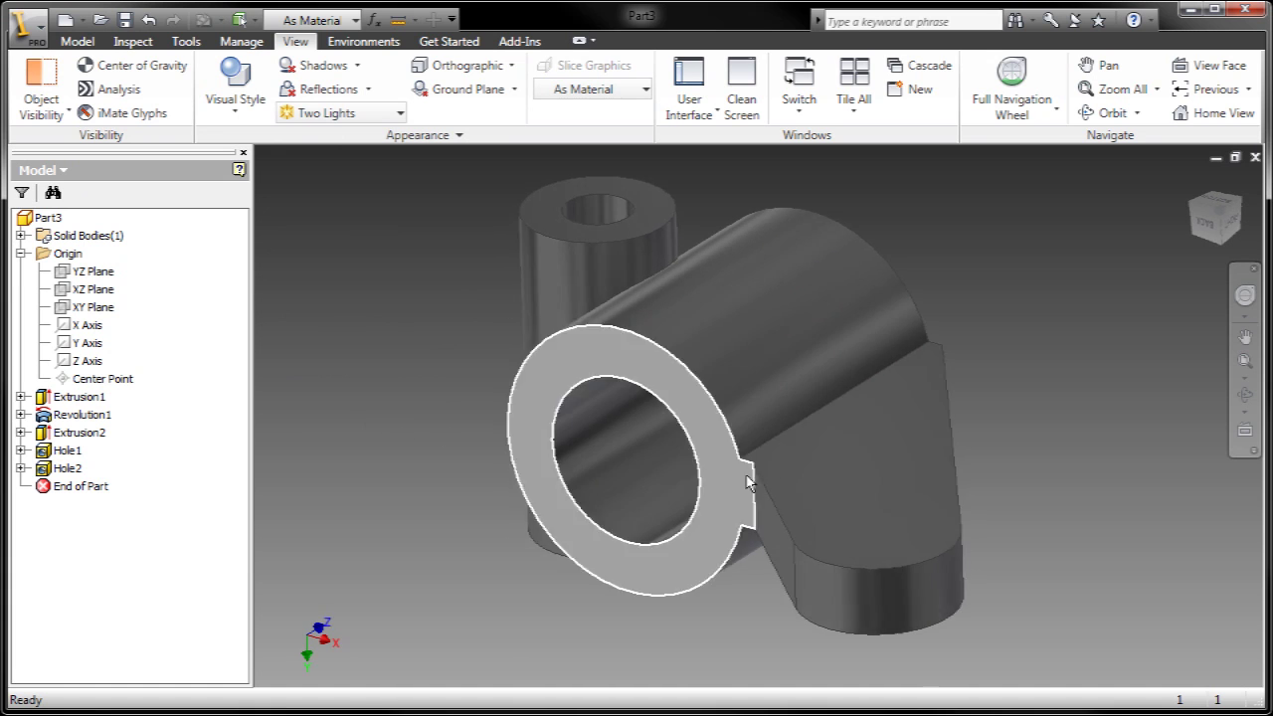
# Step: Create a sketch on the arm's flat face to obtain the rounded end's centre point and finish the sketch
pyautogui.click(861, 542)
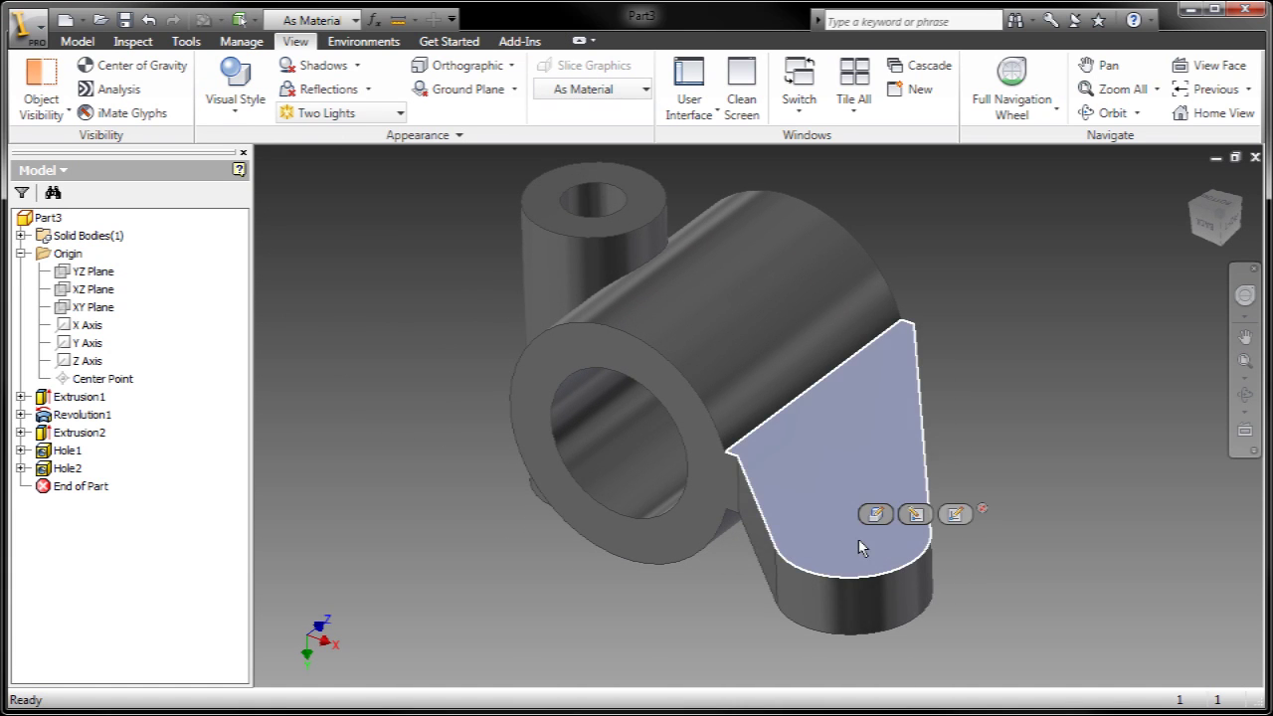
pyautogui.click(955, 514)
pyautogui.rightClick(917, 497)
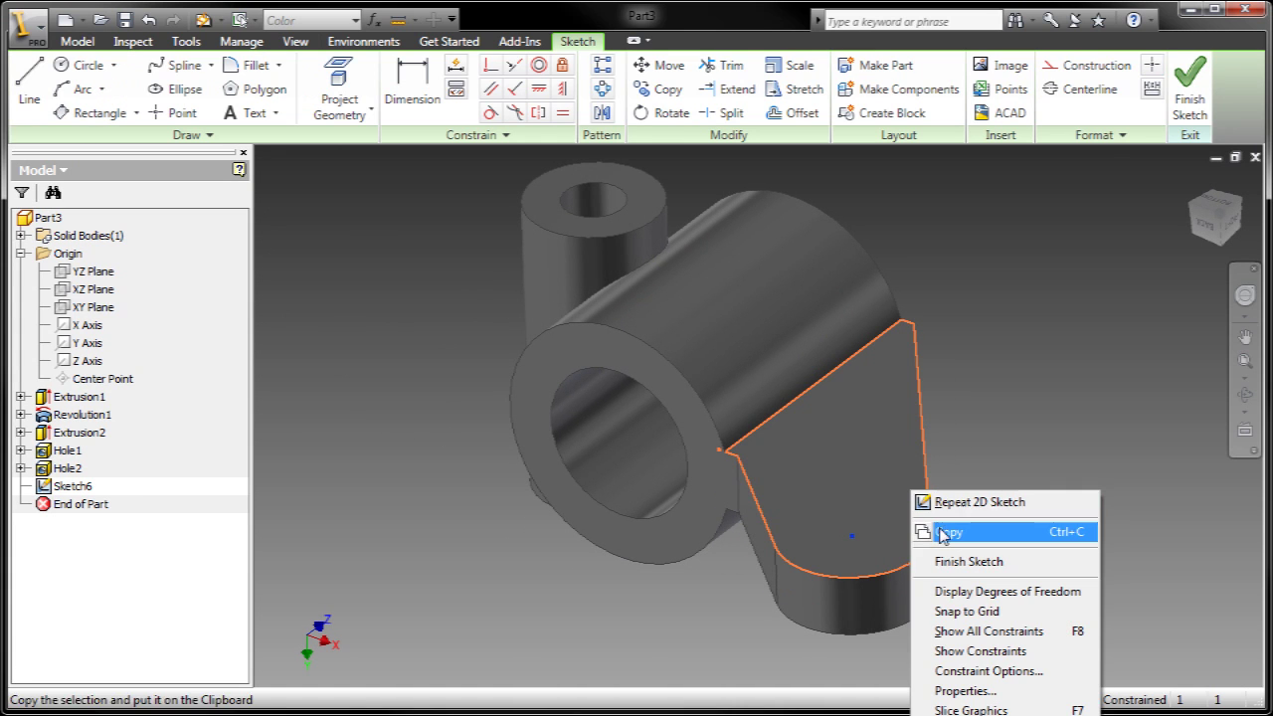
pyautogui.click(955, 561)
# Step: Add a tapped M4x0.7 hole, ANSI Metric M Profile size 4, at the centre of the arm's rounded end
pyautogui.click(853, 538)
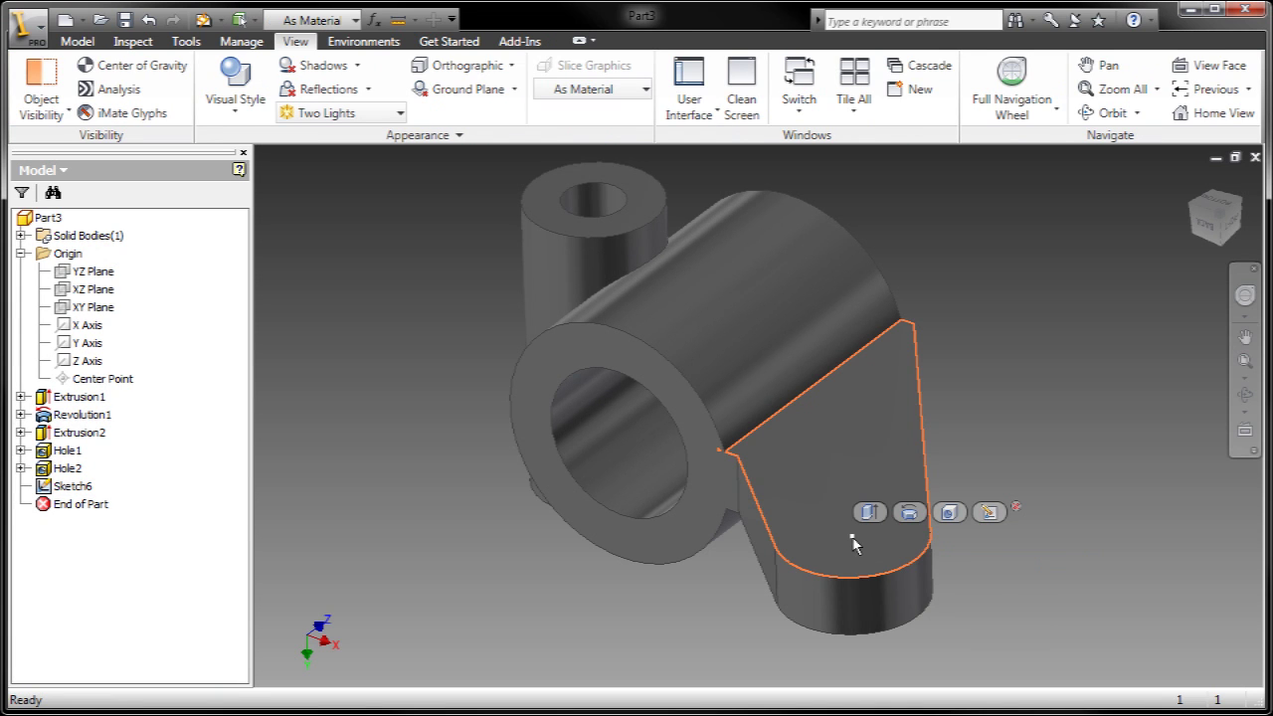
pyautogui.click(950, 512)
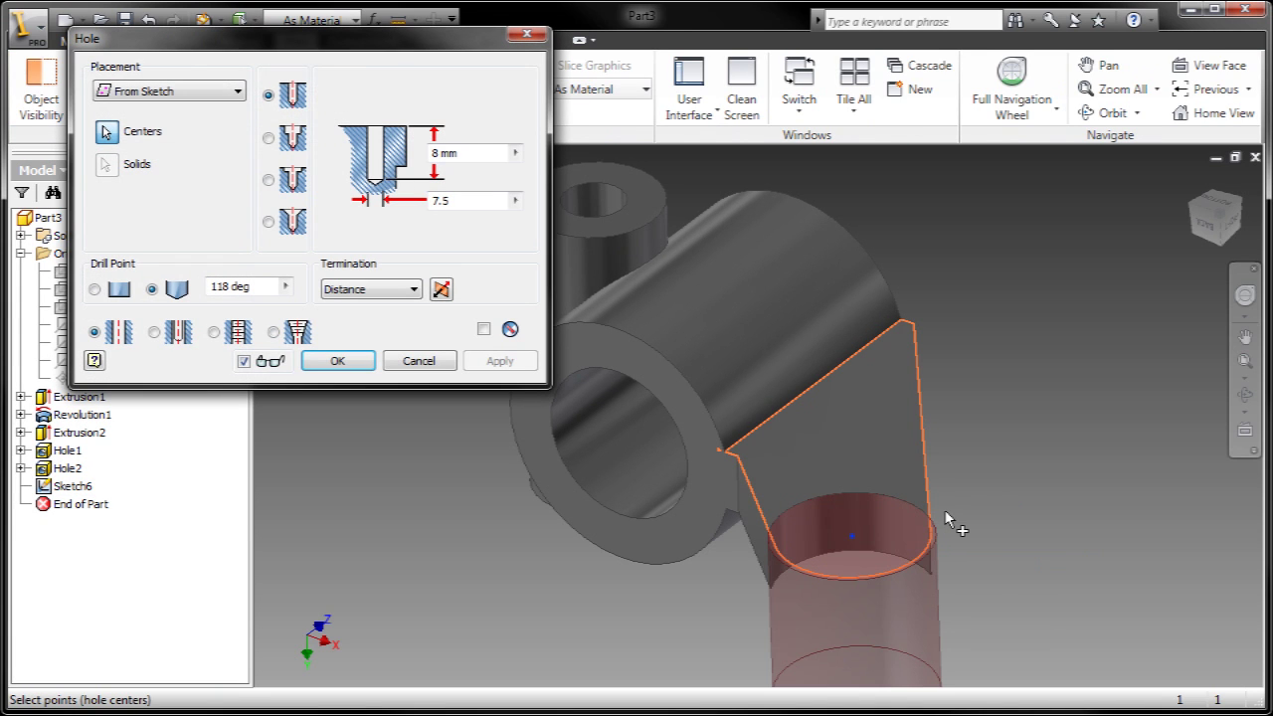
pyautogui.click(214, 333)
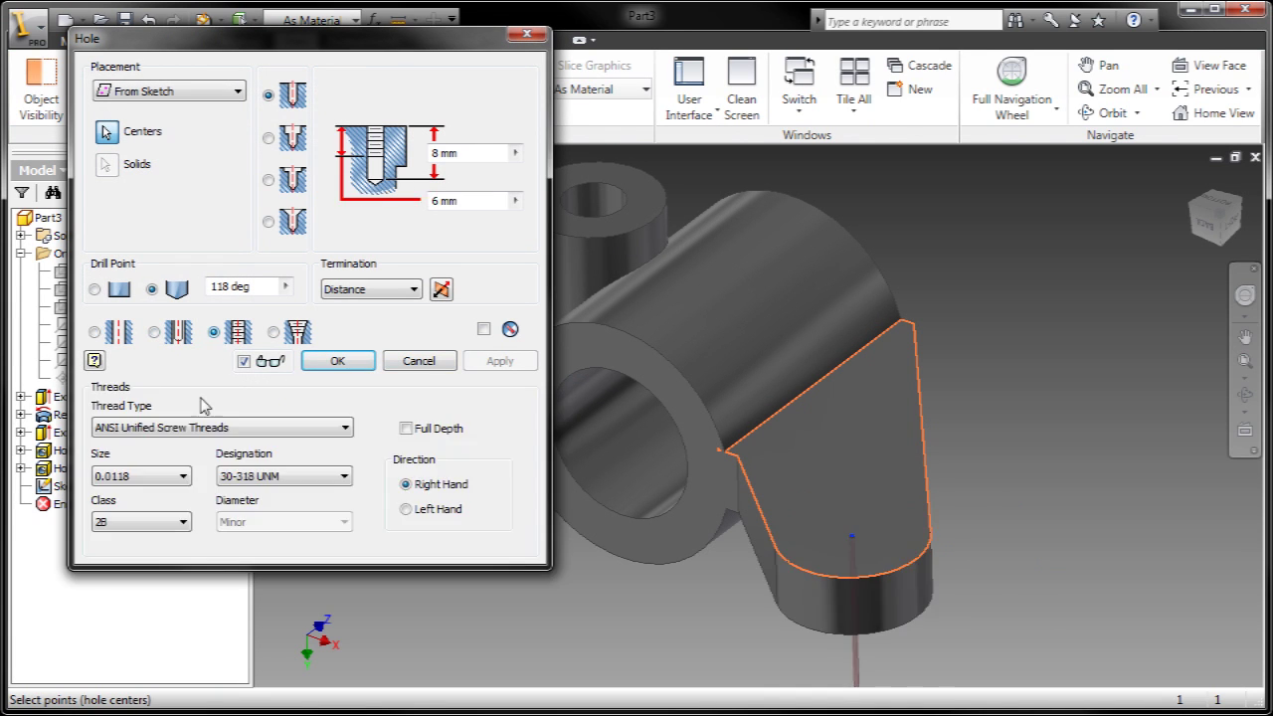
pyautogui.click(193, 428)
pyautogui.click(191, 460)
pyautogui.click(177, 476)
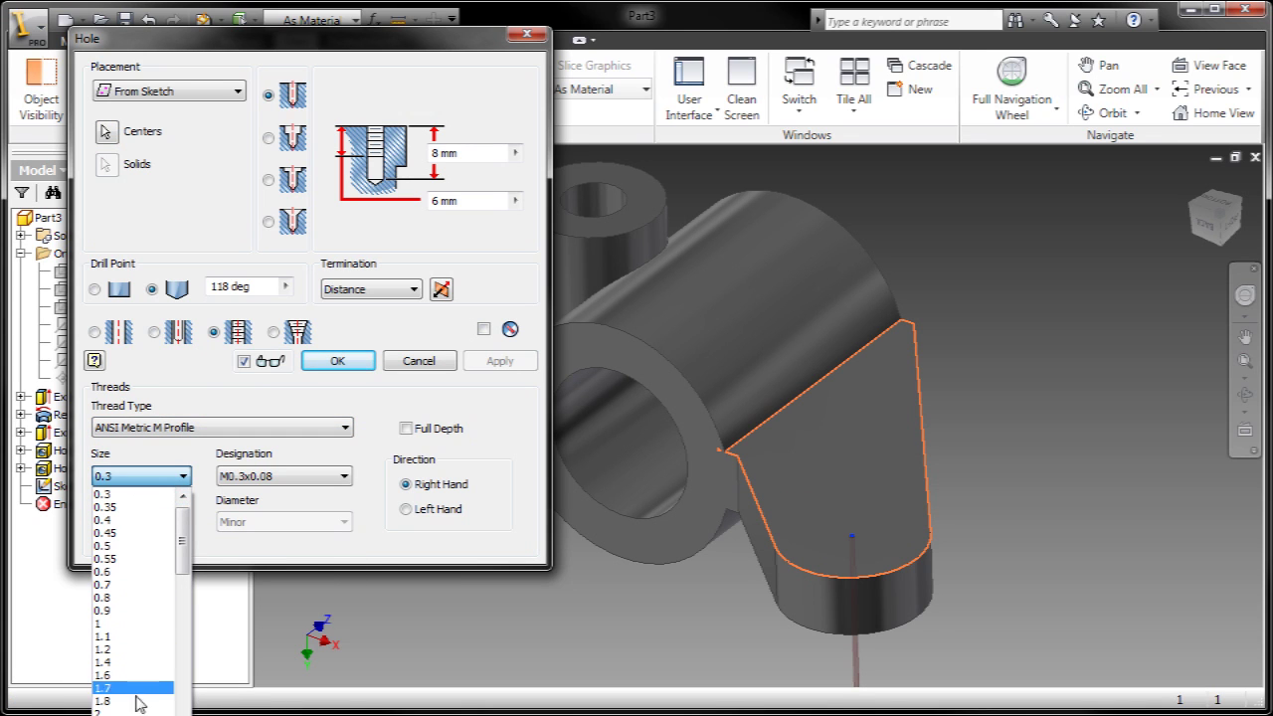
pyautogui.scroll(-2, 129, 637)
pyautogui.click(129, 644)
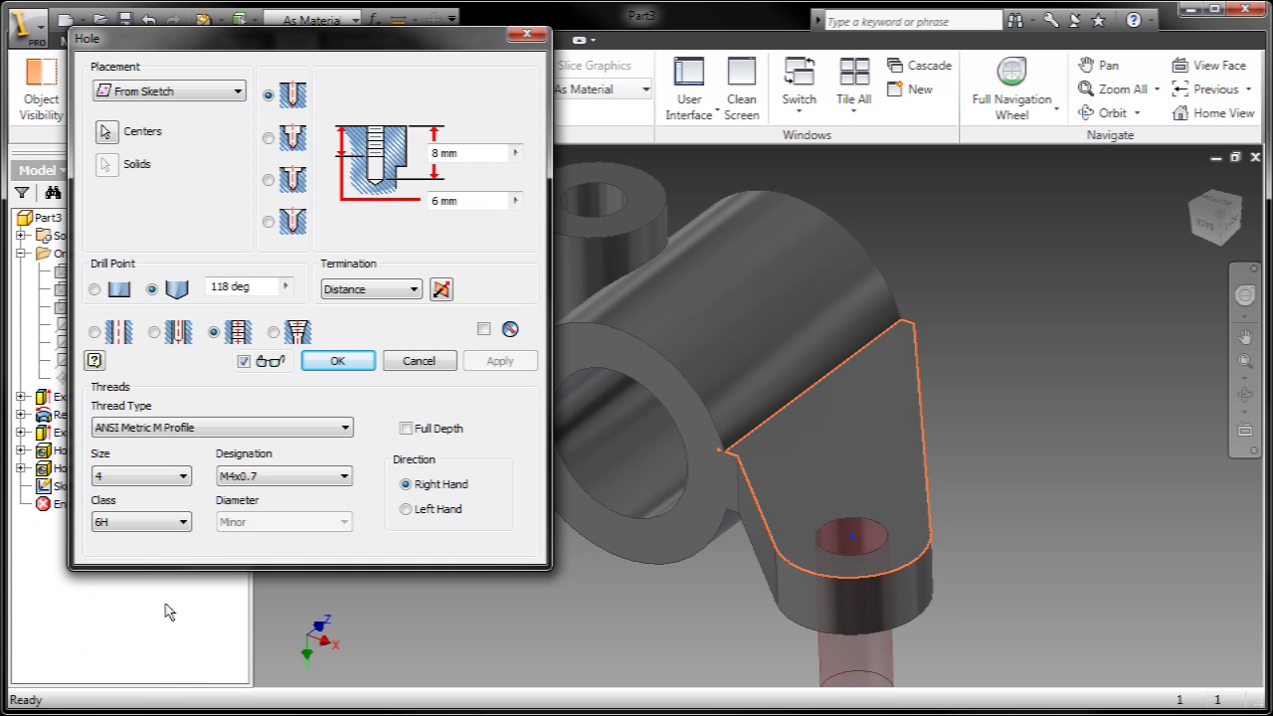
pyautogui.click(335, 362)
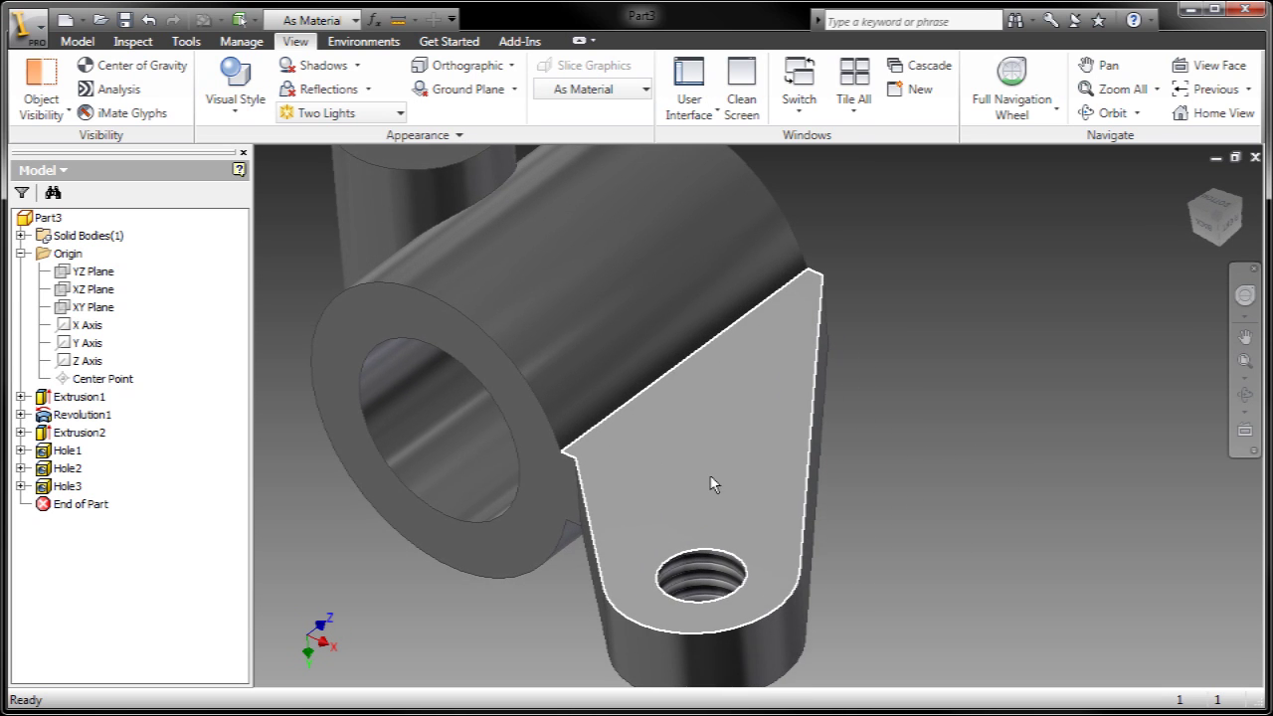
# Step: Edit the arm's base sketch, set the short straight edge beside the cylinder to 2 mm and finish the sketch
pyautogui.click(710, 483)
pyautogui.click(769, 450)
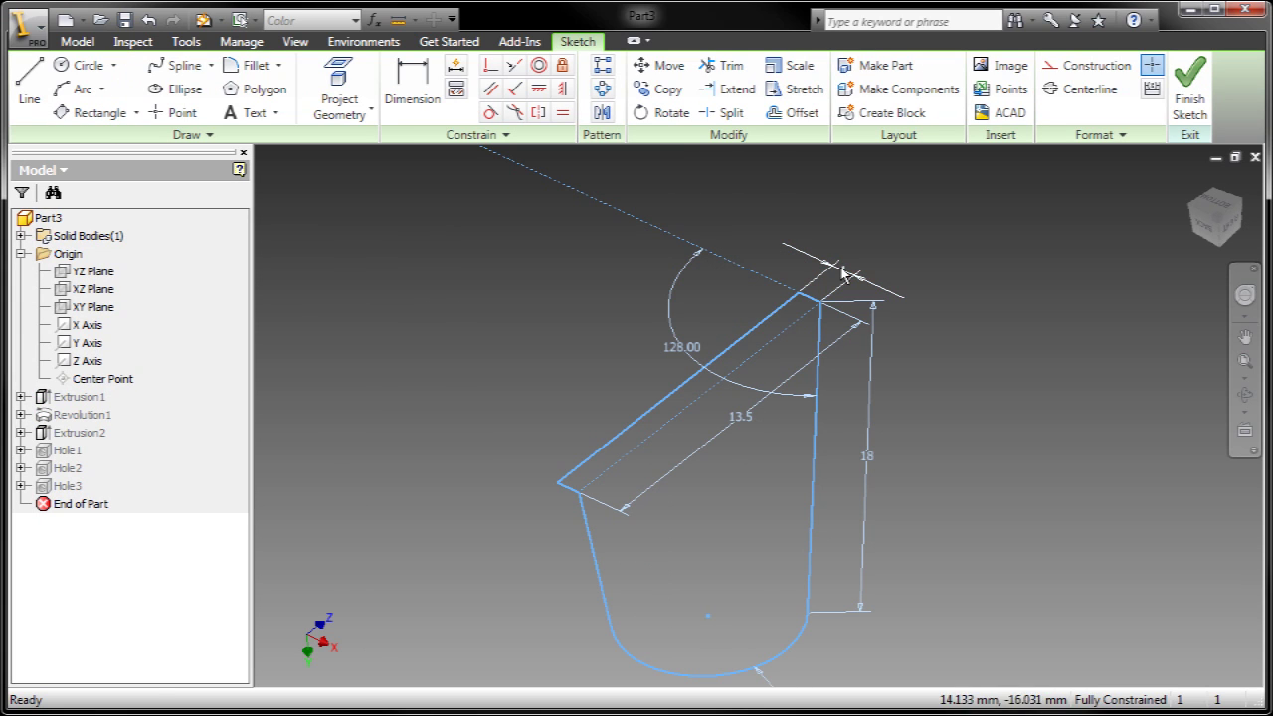
pyautogui.doubleClick(843, 275)
pyautogui.write('2')
pyautogui.press('Return')
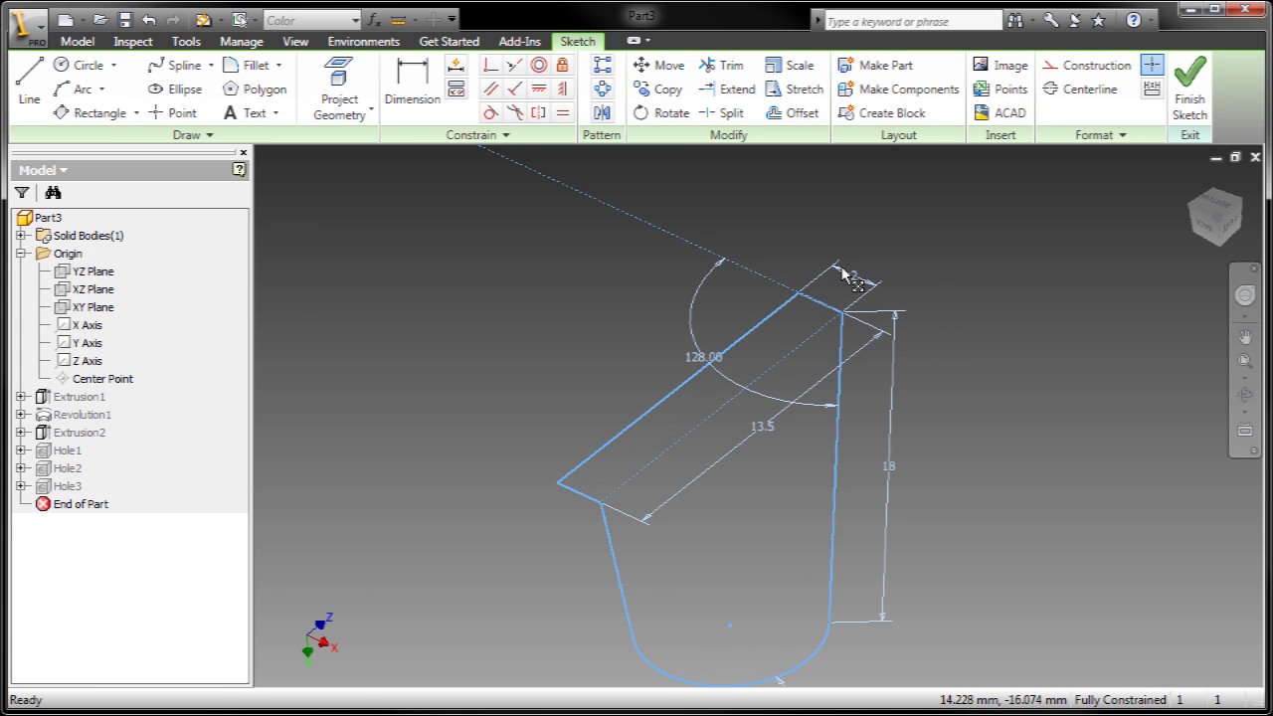
pyautogui.click(1189, 87)
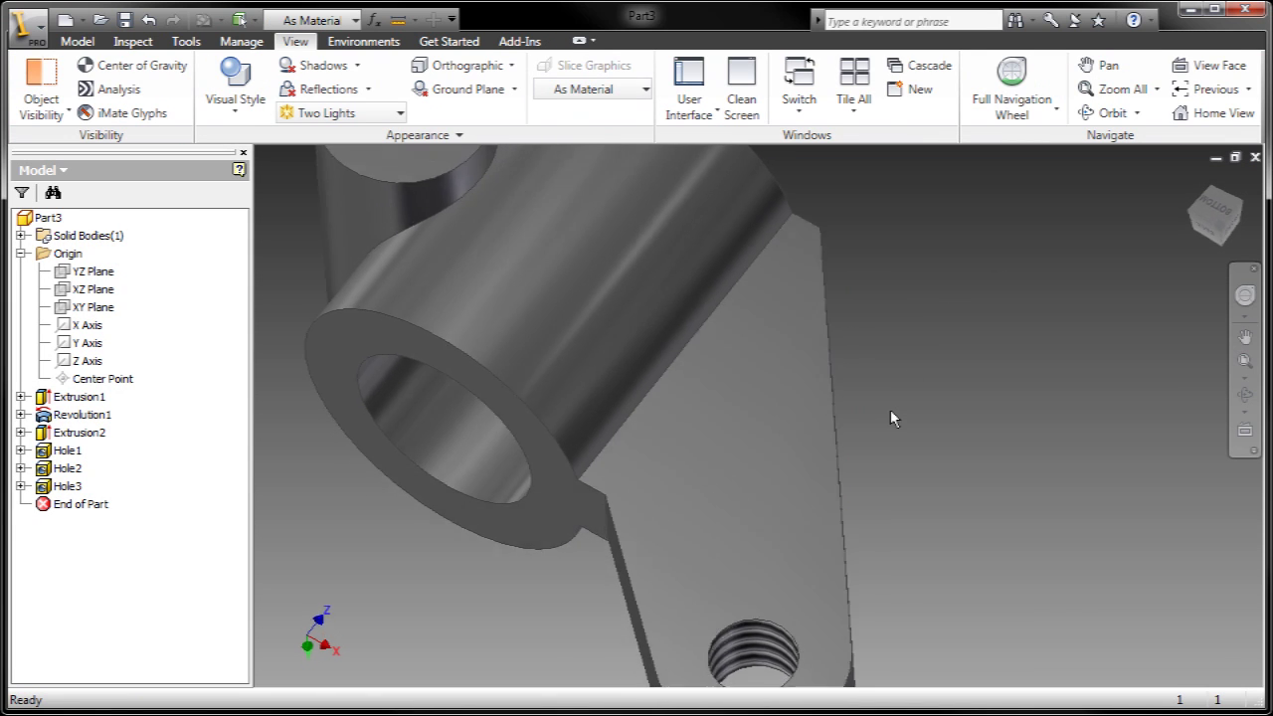
# Step: Start a sketch on the arm's flat face, view it straight on and convert all projected outline edges to construction geometry
pyautogui.click(781, 442)
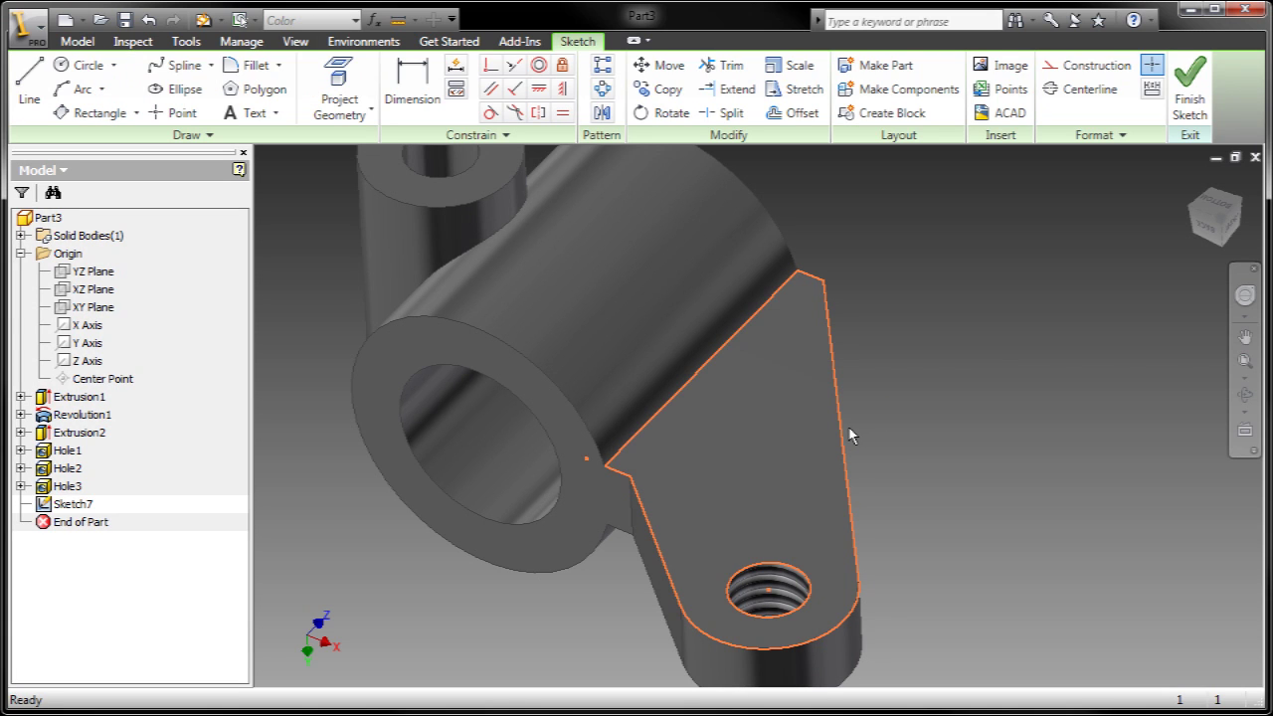
pyautogui.moveTo(742, 193); pyautogui.dragTo(799, 171, button='middle')
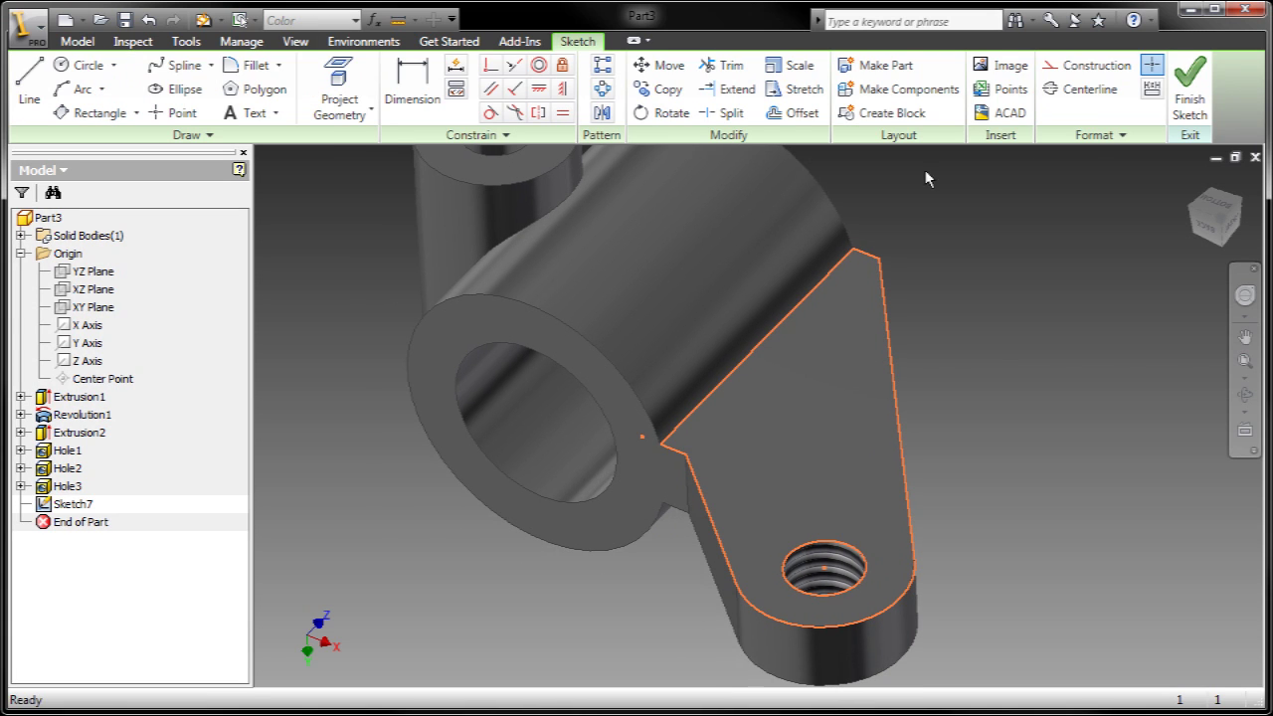
pyautogui.click(1218, 204)
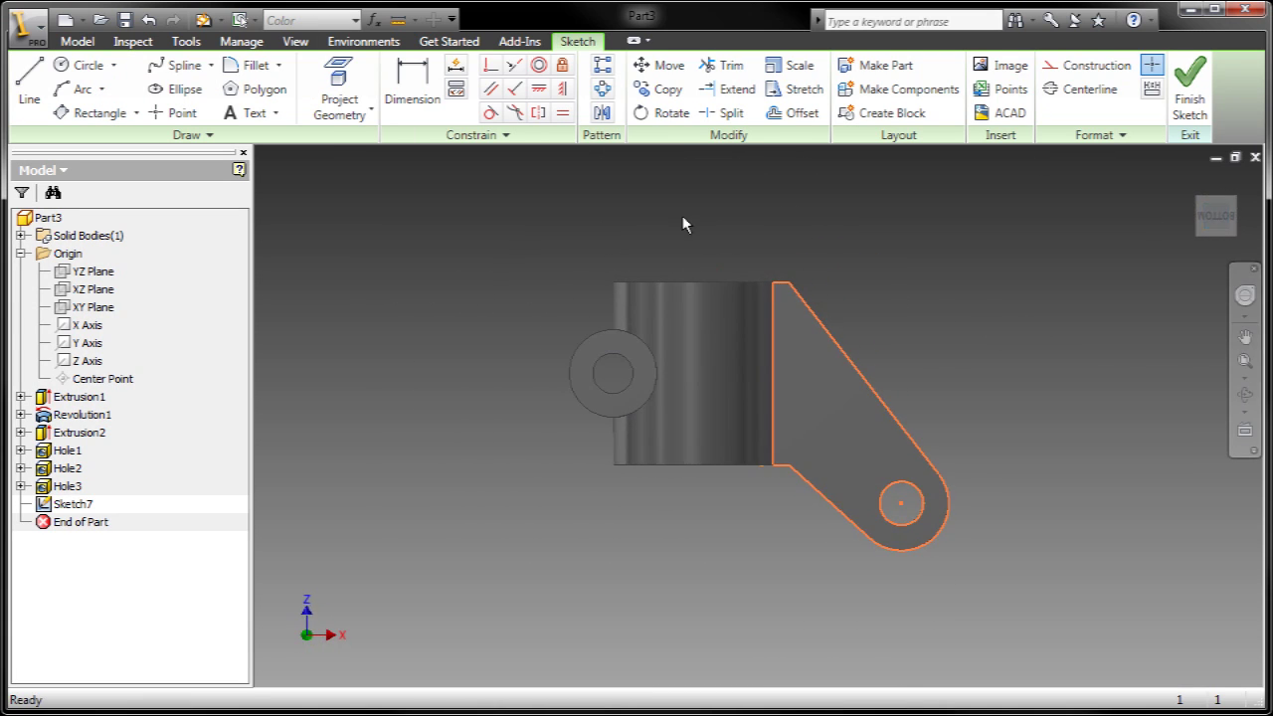
pyautogui.moveTo(725, 204)
pyautogui.mouseDown()
pyautogui.moveTo(1106, 527)
pyautogui.moveTo(1114, 657)
pyautogui.mouseUp()
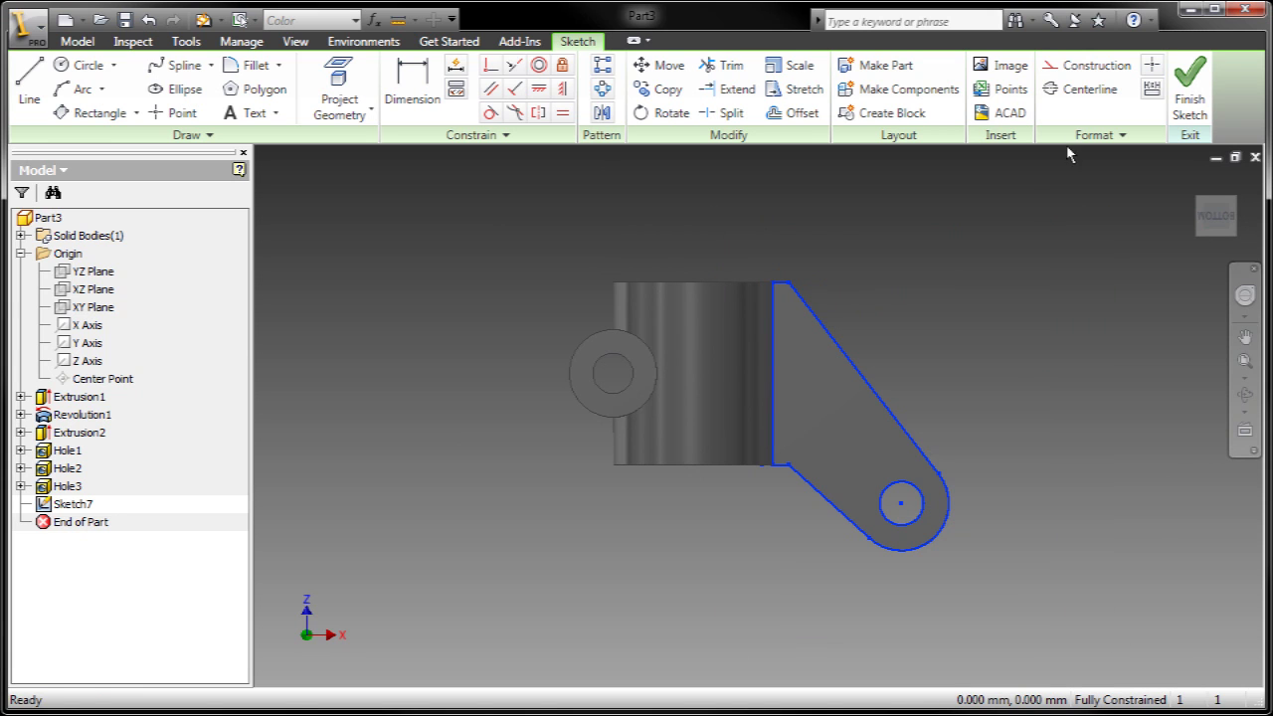
pyautogui.click(1052, 65)
# Step: Draw a closed four-sided line profile inside the arm, with its long slanted edge parallel to the arm's outer edge
pyautogui.scroll(3, 791, 391)
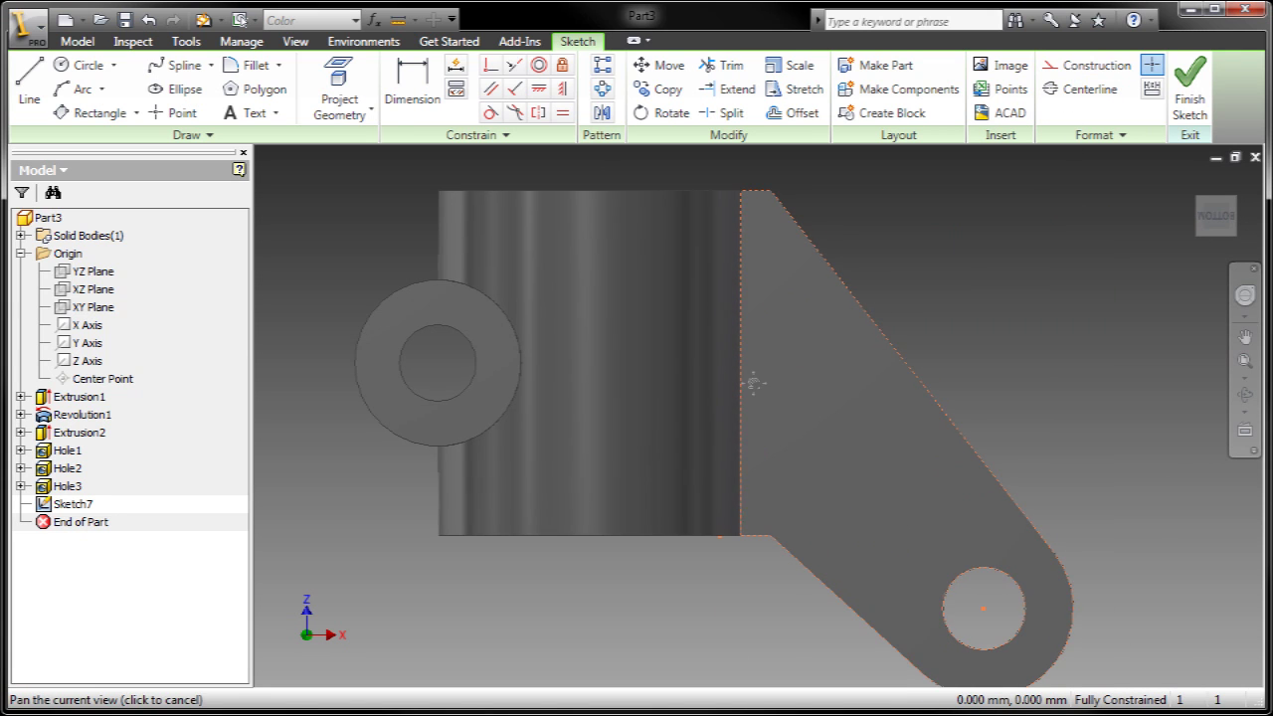
pyautogui.moveTo(786, 389); pyautogui.dragTo(727, 386, button='middle')
pyautogui.press('l')
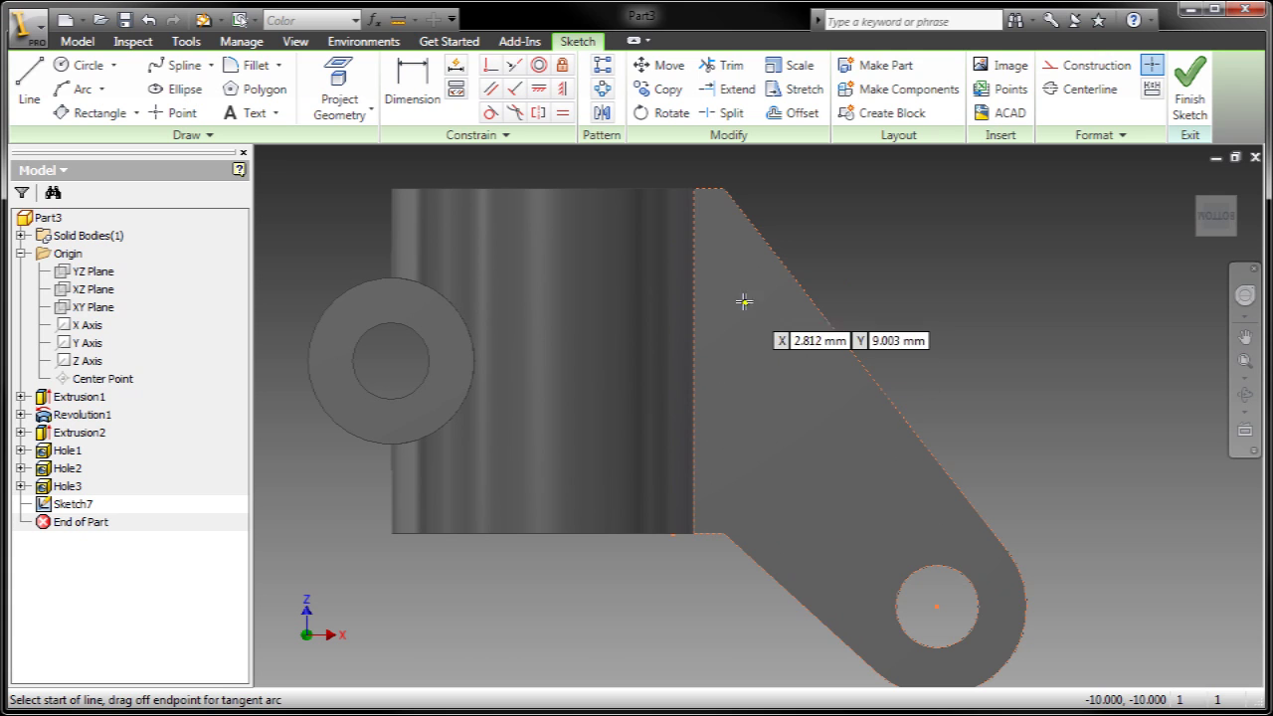
pyautogui.click(744, 282)
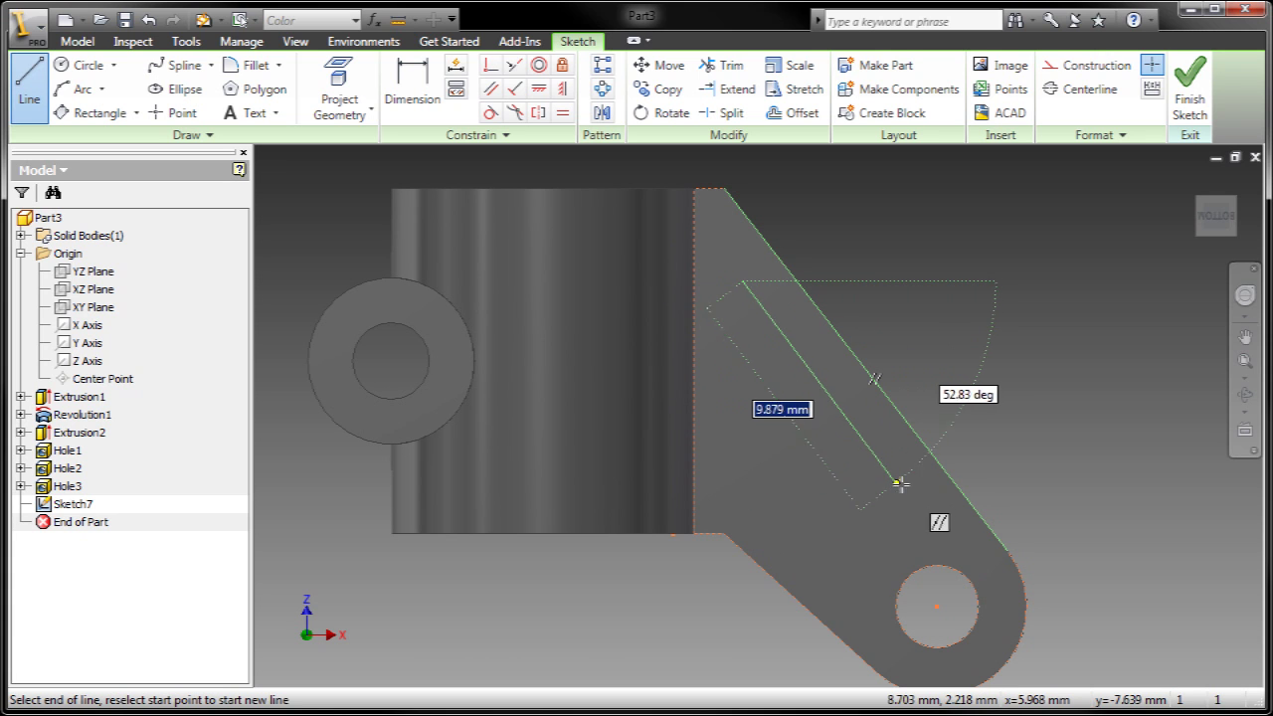
pyautogui.click(926, 517)
pyautogui.click(859, 606)
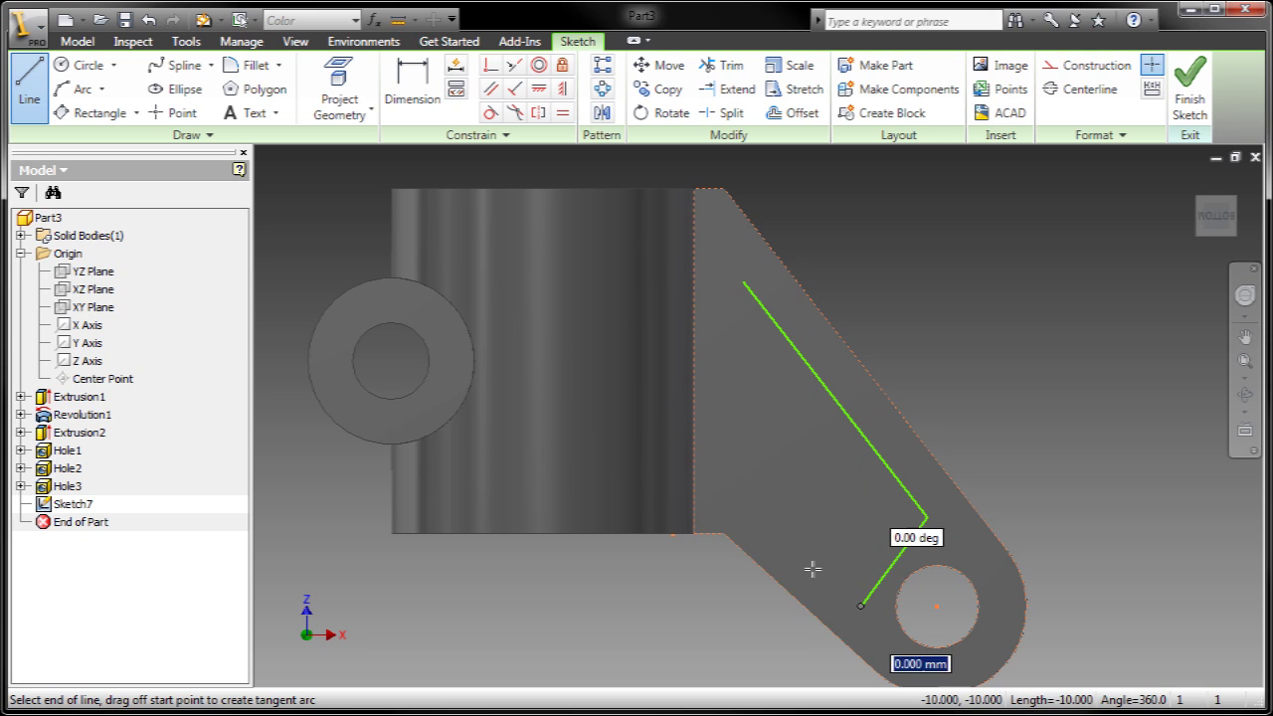
pyautogui.click(763, 515)
pyautogui.rightClick(766, 517)
pyautogui.click(800, 568)
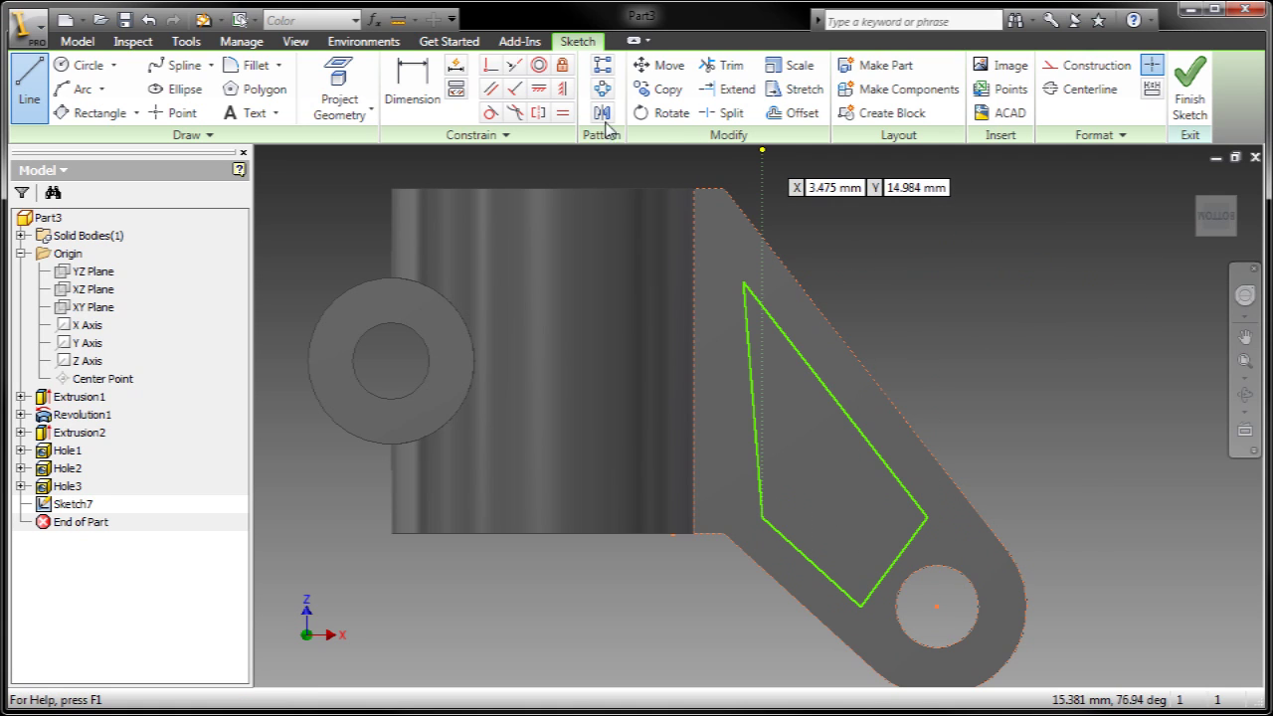
# Step: Constrain the profile edge nearest the cylinder parallel to the arm's straight edge along the cylinder
pyautogui.click(490, 89)
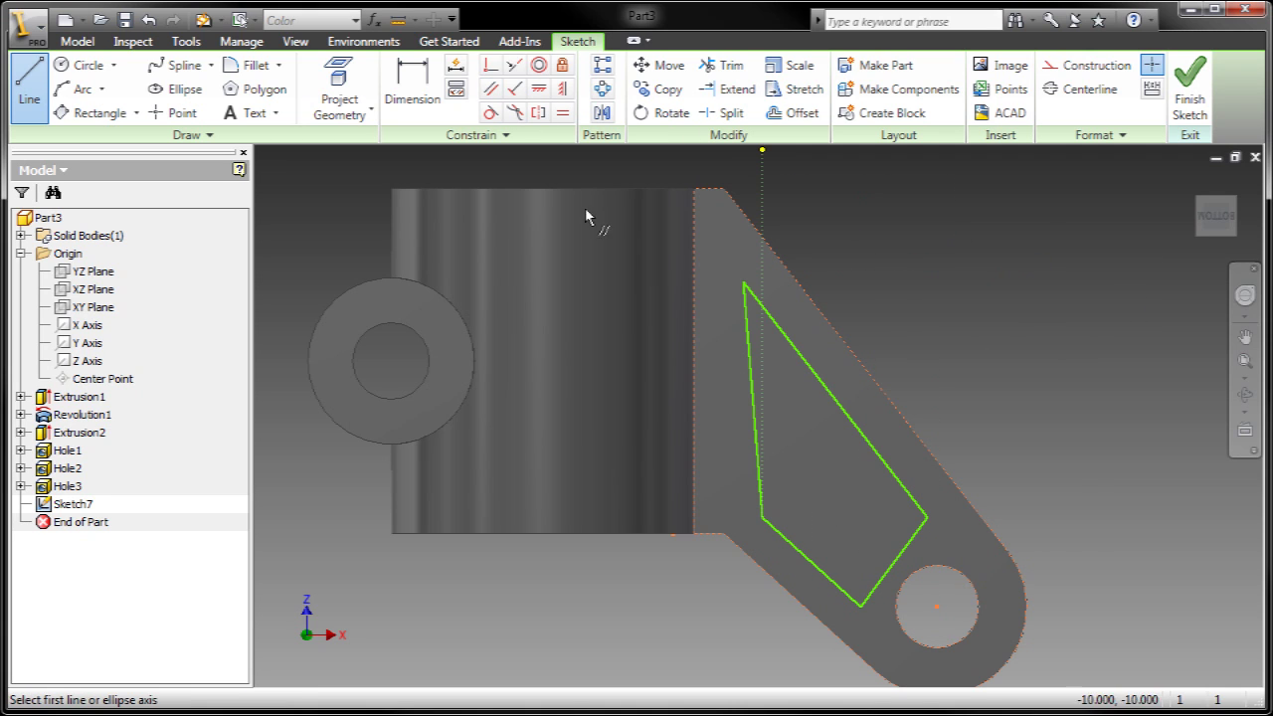
pyautogui.click(751, 355)
pyautogui.click(697, 347)
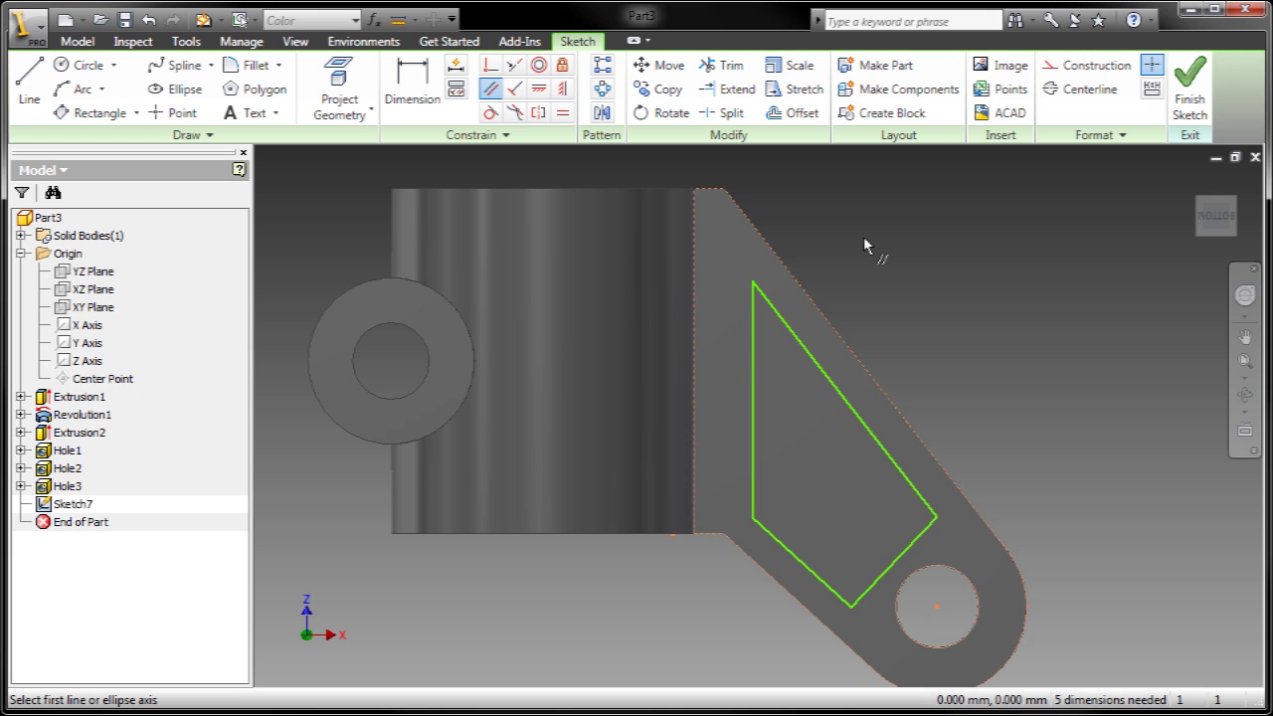
# Step: Offset the threaded hole's edge outward to make a larger concentric circle reaching the profile's lower corners
pyautogui.moveTo(880, 246); pyautogui.dragTo(851, 211, button='middle')
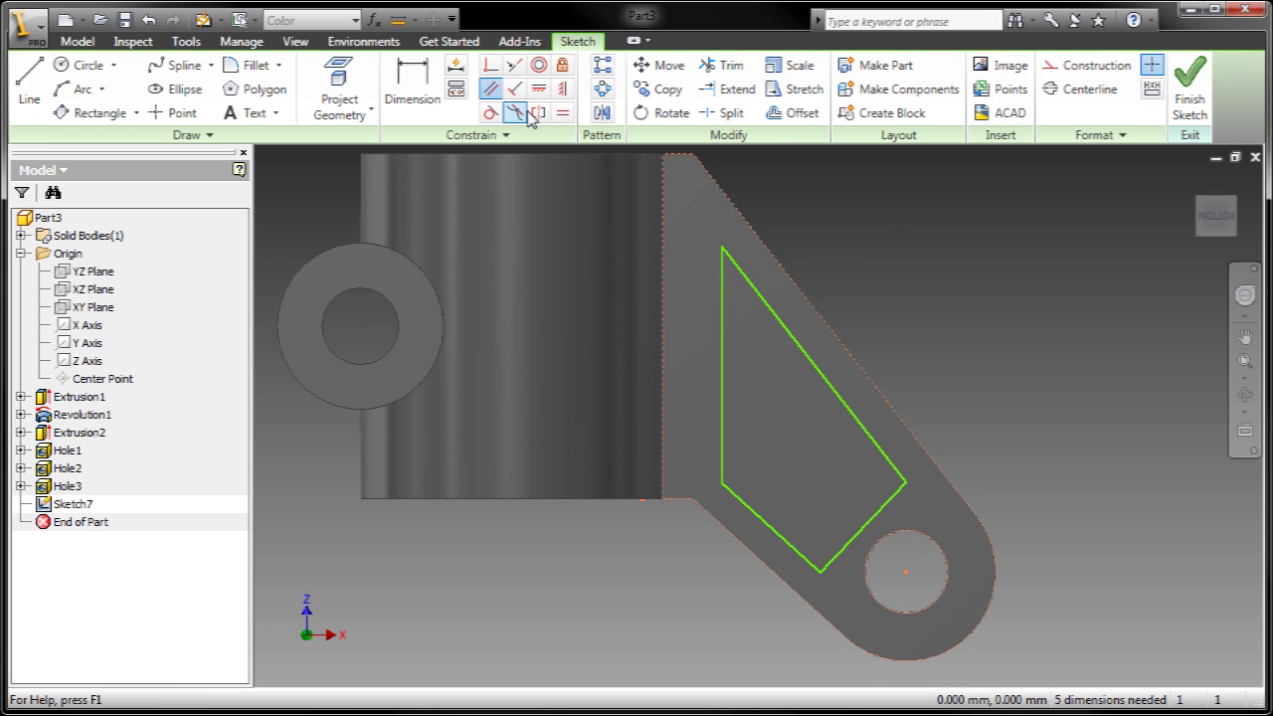
pyautogui.click(796, 112)
pyautogui.click(928, 546)
pyautogui.click(891, 486)
pyautogui.rightClick(801, 428)
pyautogui.click(834, 433)
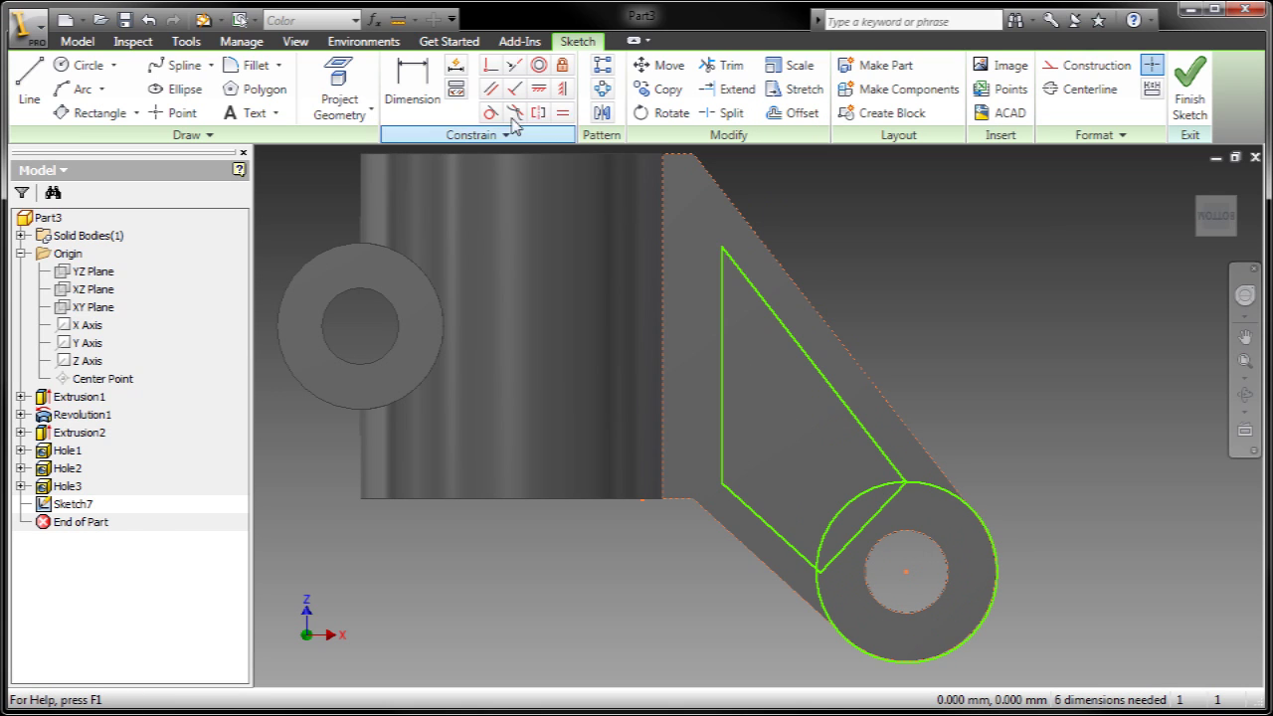
# Step: Make both ends of the profile's short edge near the threaded hole coincident with the offset circle
pyautogui.click(492, 67)
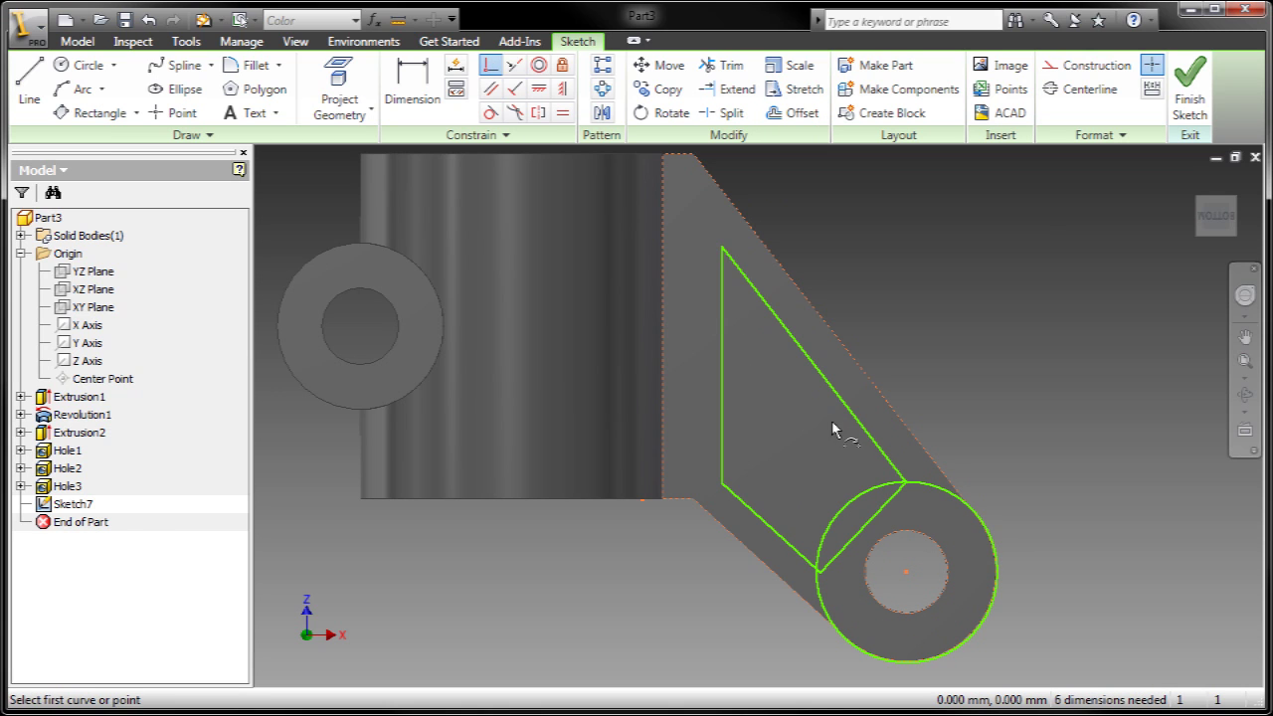
pyautogui.click(909, 487)
pyautogui.click(899, 507)
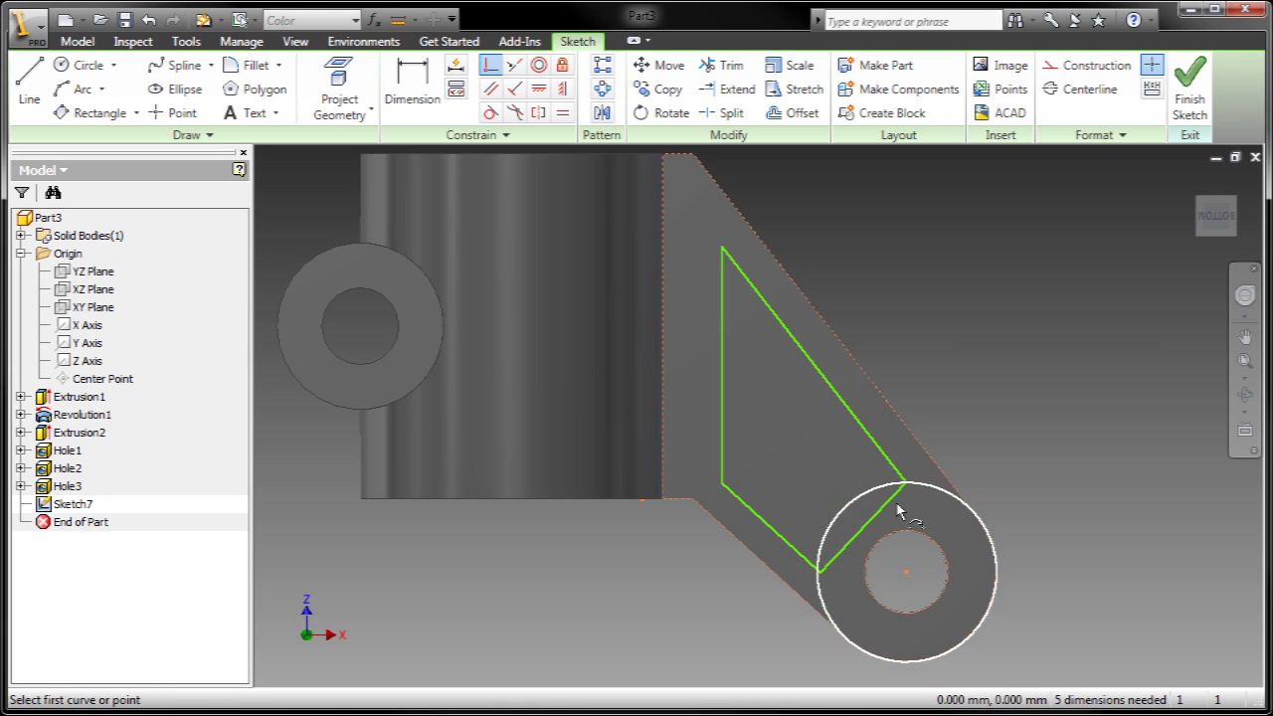
pyautogui.click(821, 575)
pyautogui.click(828, 587)
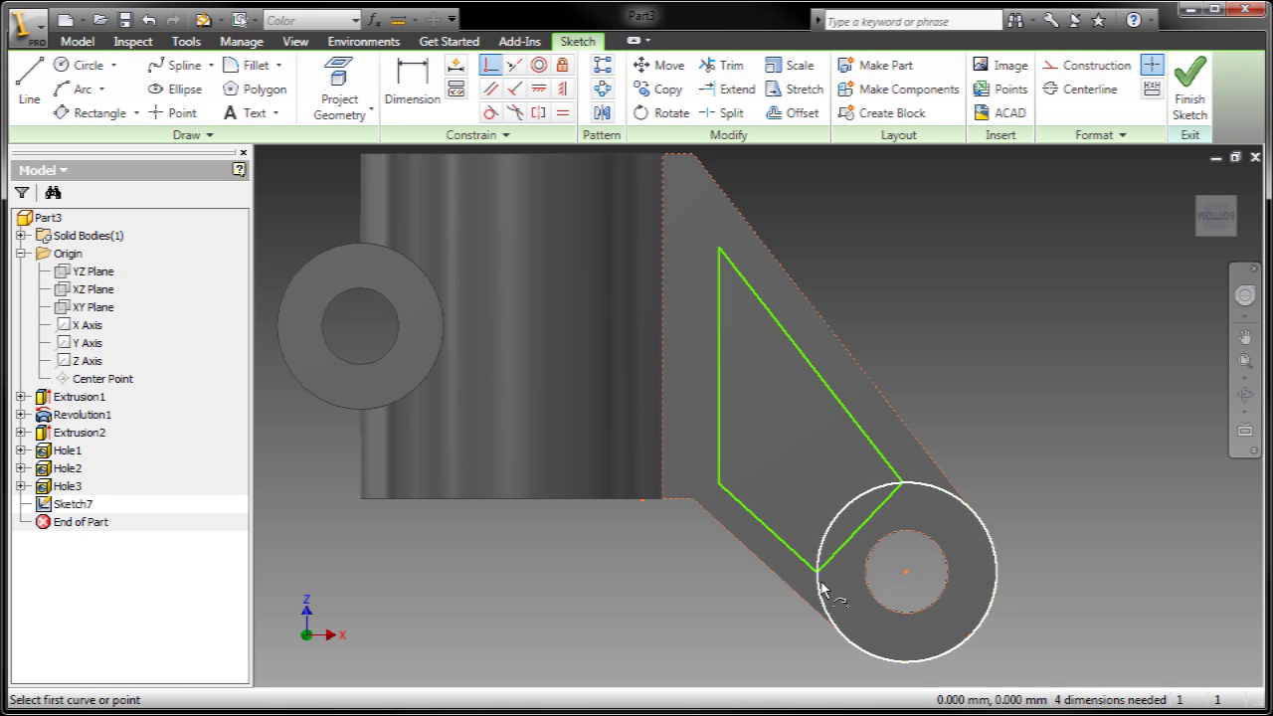
pyautogui.rightClick(684, 577)
pyautogui.click(698, 581)
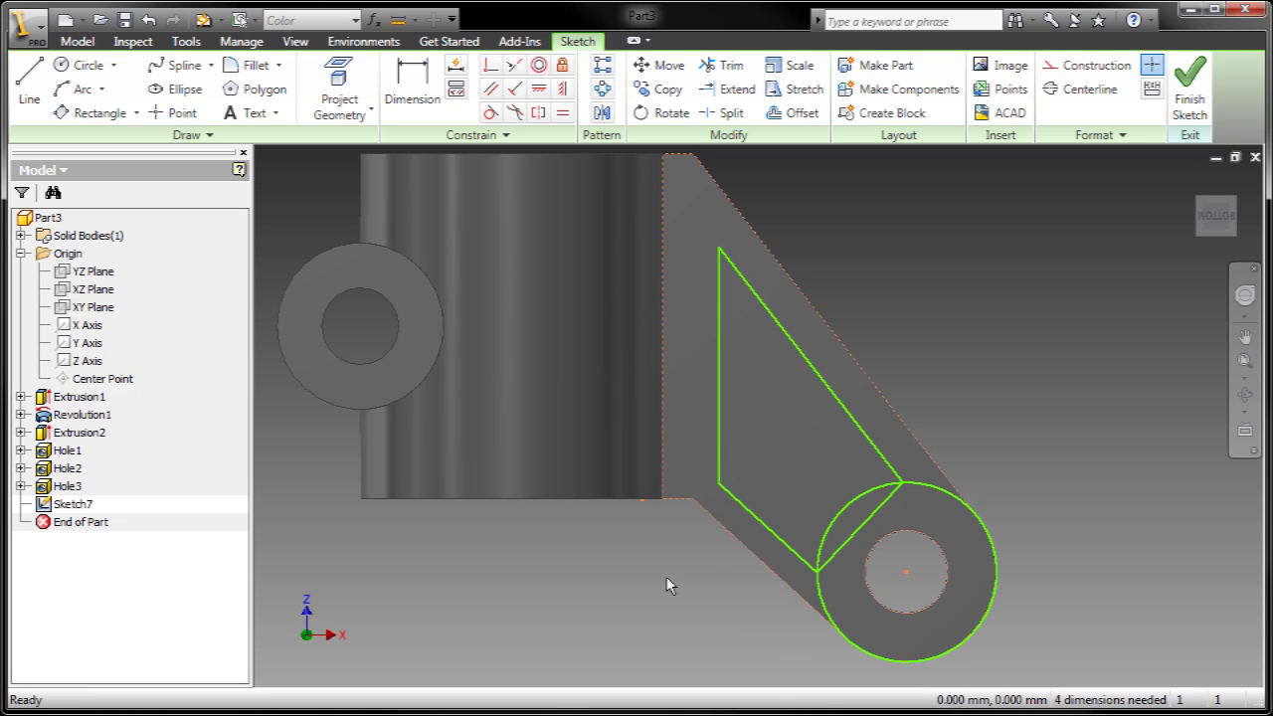
# Step: Dimension the gap between the profile's long slanted edge and the arm's outer edge as Offset = 2 mm
pyautogui.rightClick(967, 242)
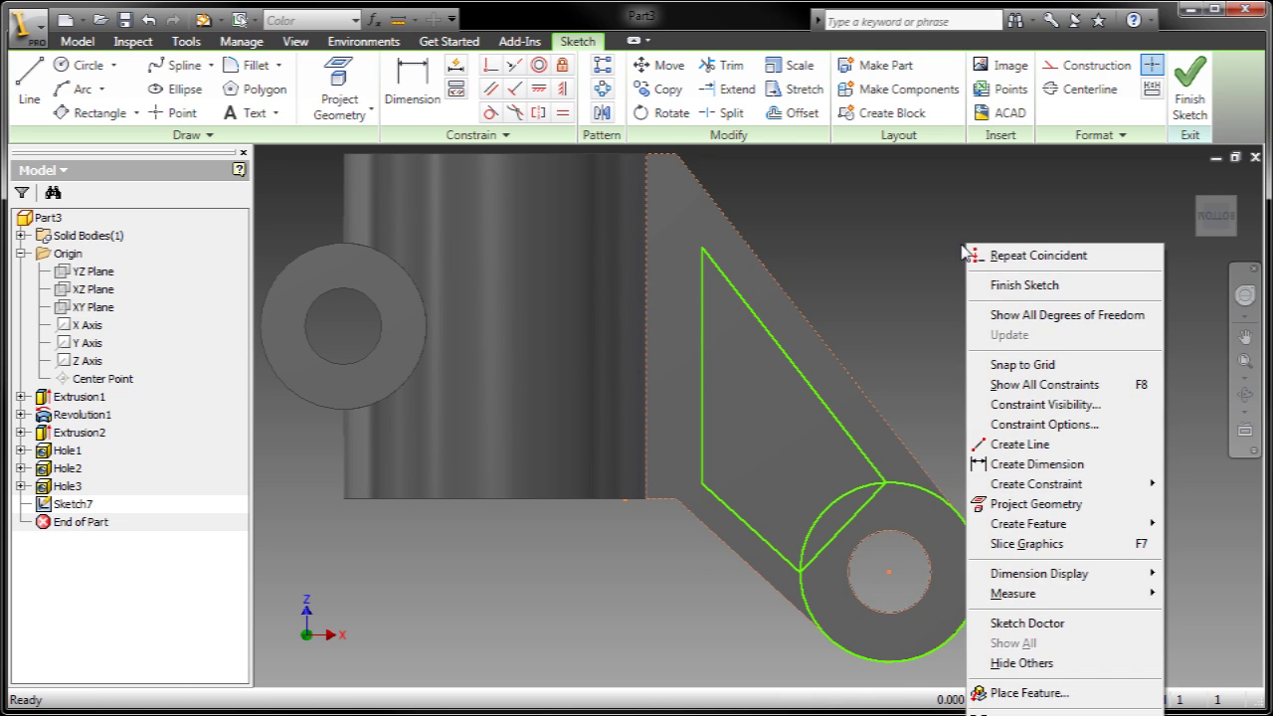
pyautogui.click(1037, 464)
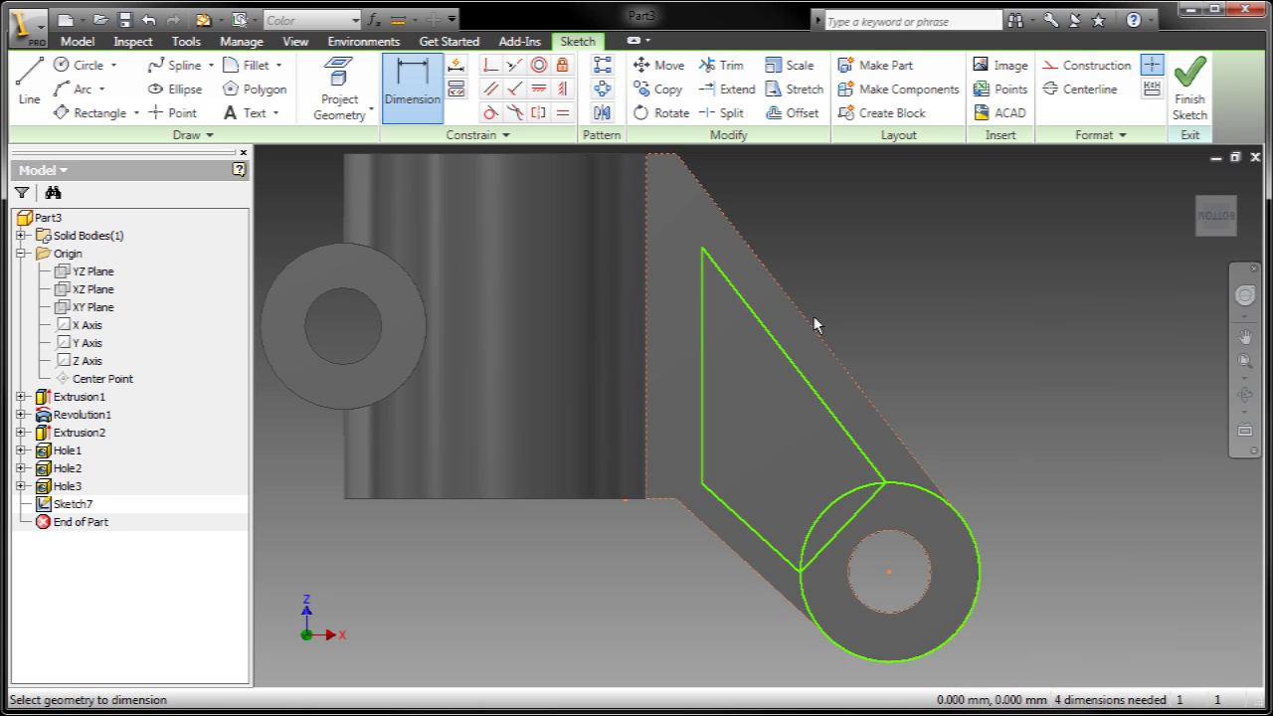
pyautogui.click(790, 356)
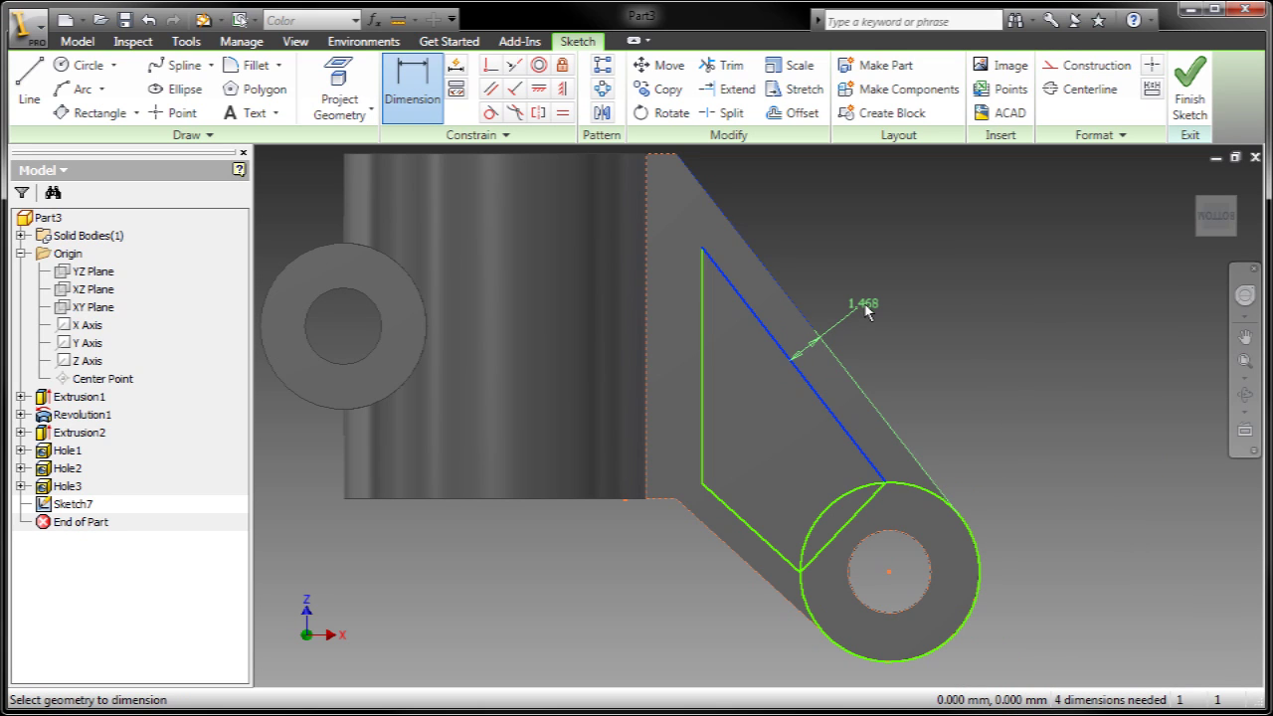
pyautogui.click(864, 309)
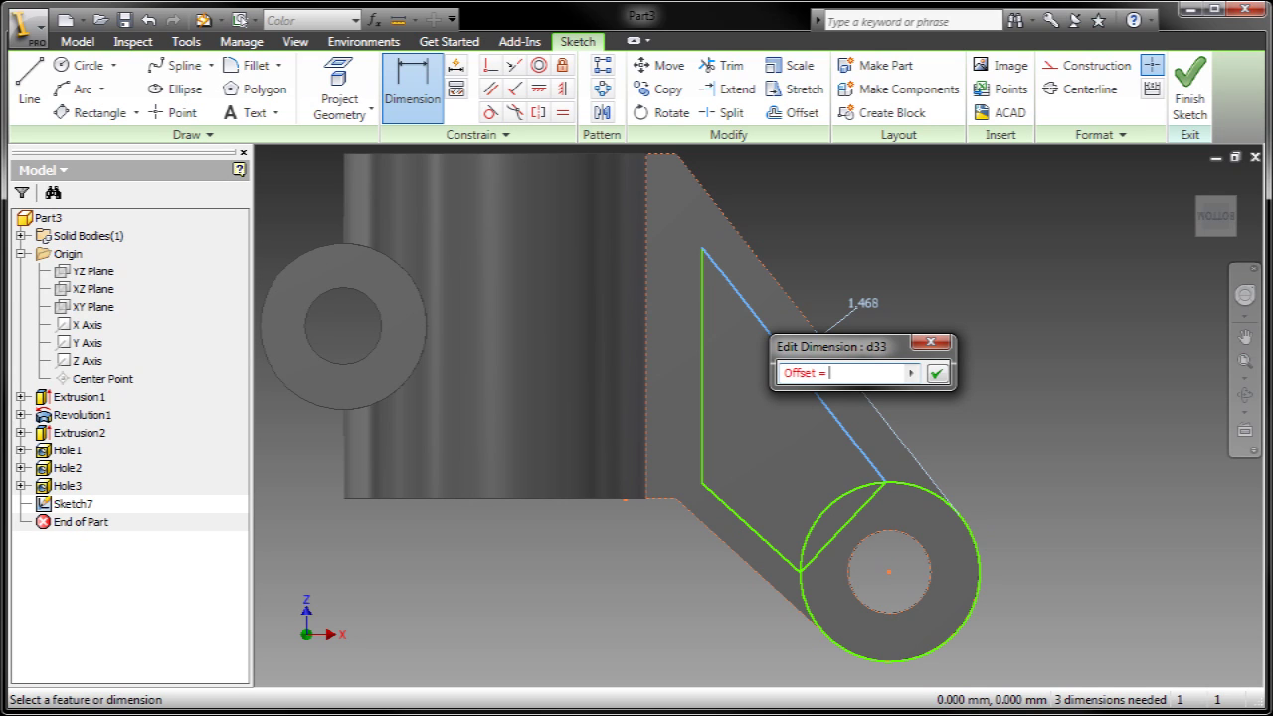
pyautogui.write('2')
pyautogui.press('Return')
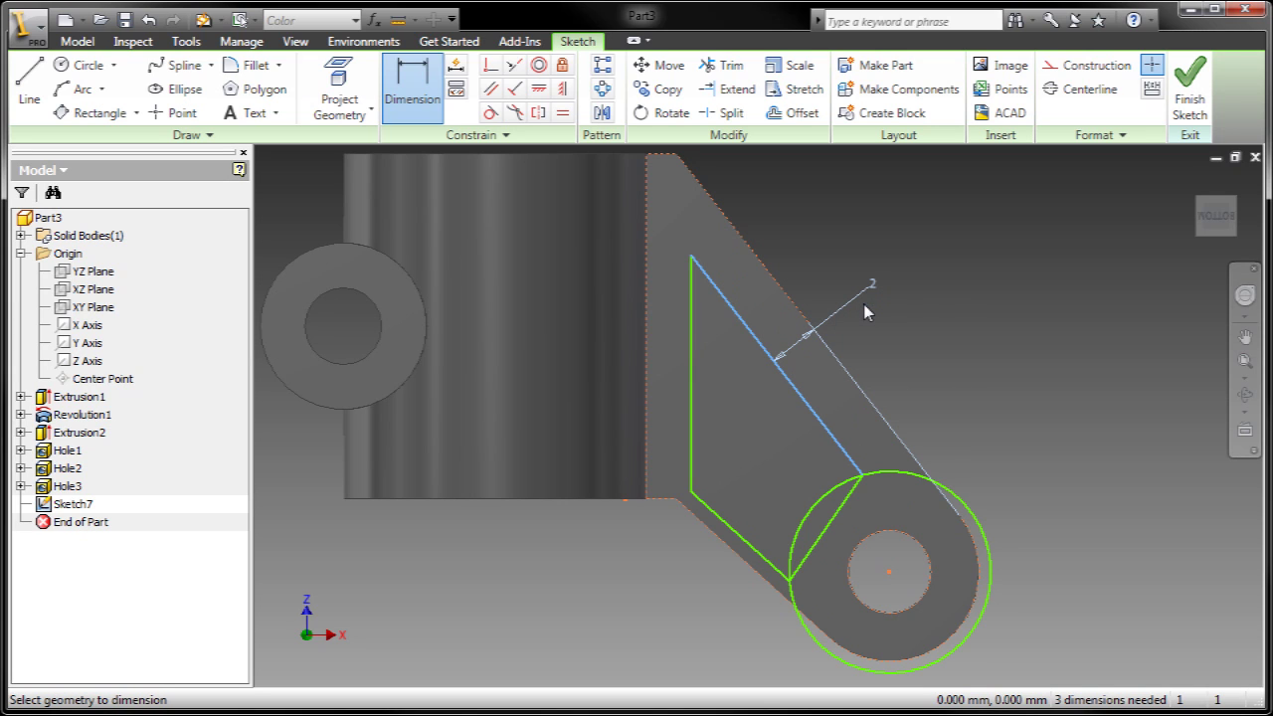
# Step: Dimension the gap between the profile's cylinder-side edge and the arm's straight edge, set equal to the Offset parameter
pyautogui.click(651, 323)
pyautogui.click(771, 198)
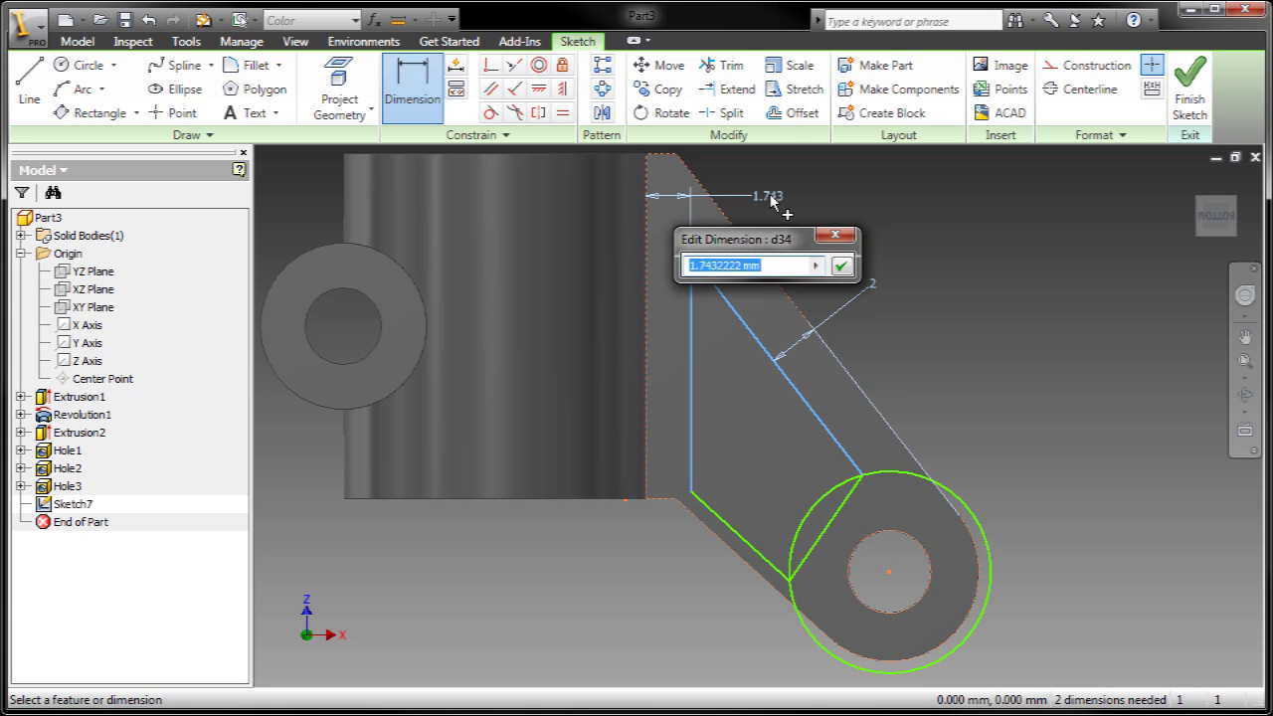
pyautogui.write('Offset')
pyautogui.press('Return')
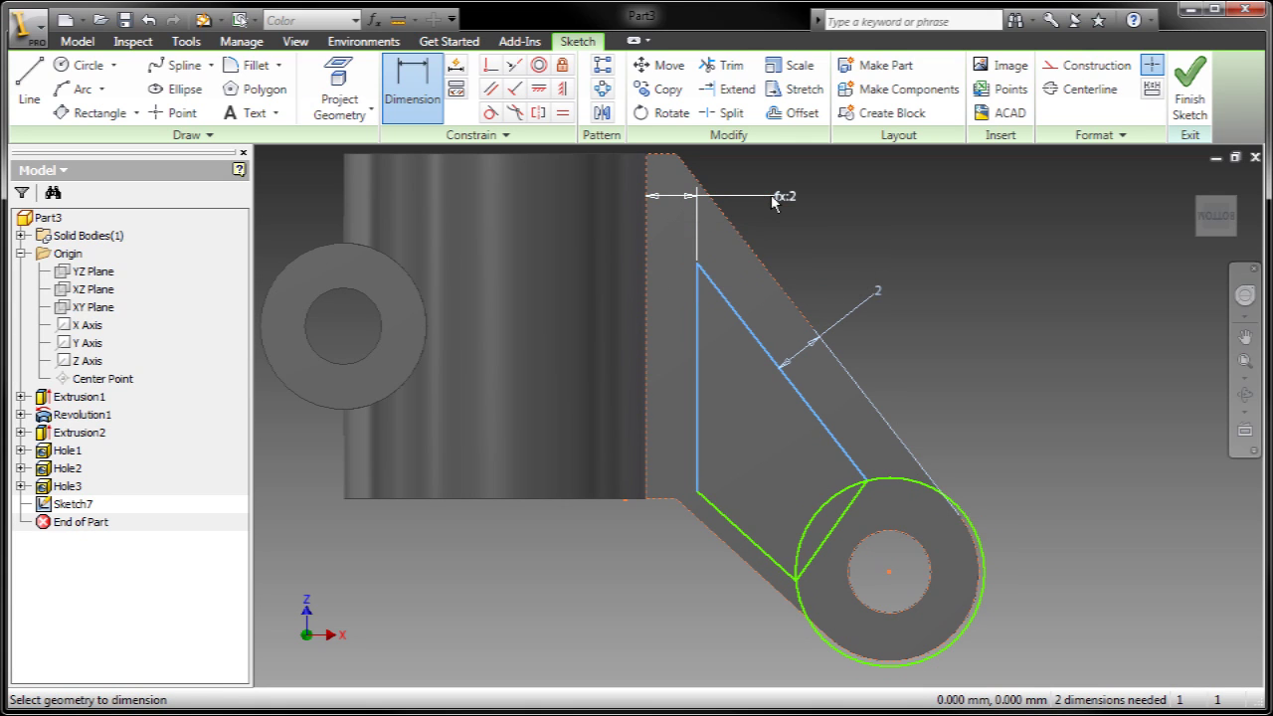
# Step: Dimension the profile's lower slanted edge from the arm's lower edge and the circle from the threaded hole, both equal to Offset
pyautogui.click(720, 530)
pyautogui.click(726, 474)
pyautogui.write('Offset')
pyautogui.click(756, 638)
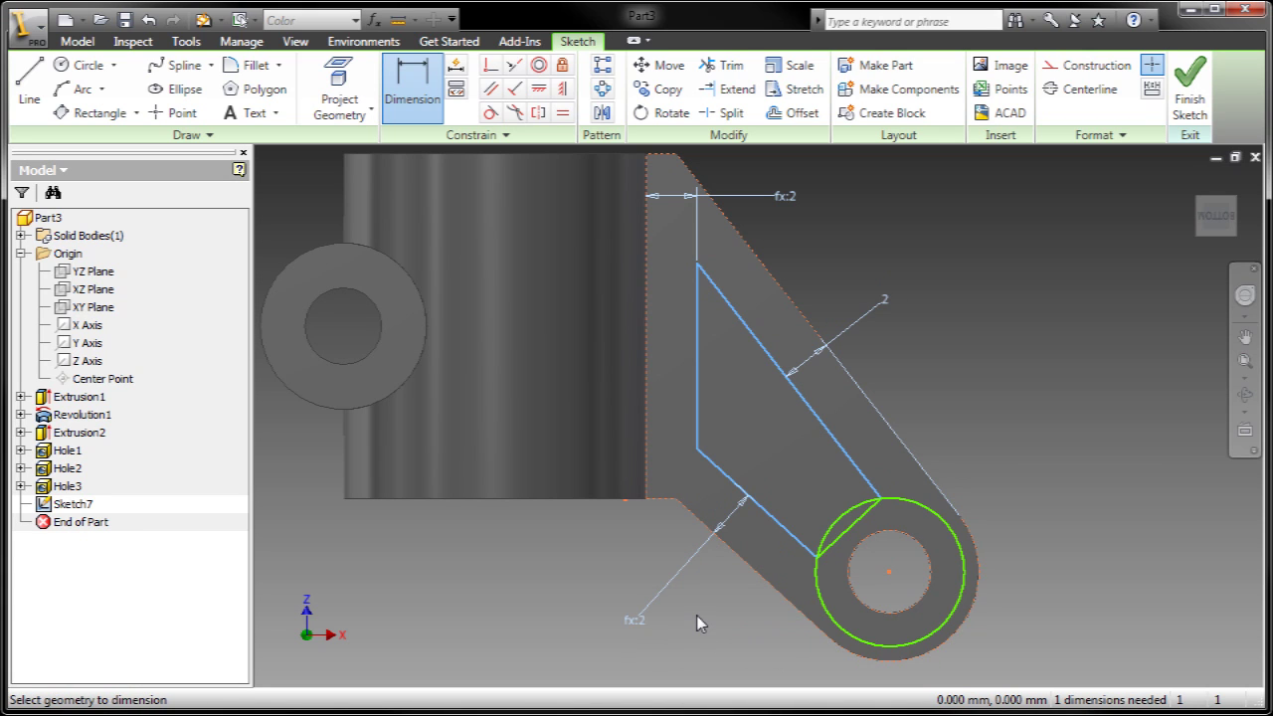
pyautogui.rightClick(988, 342)
pyautogui.click(998, 346)
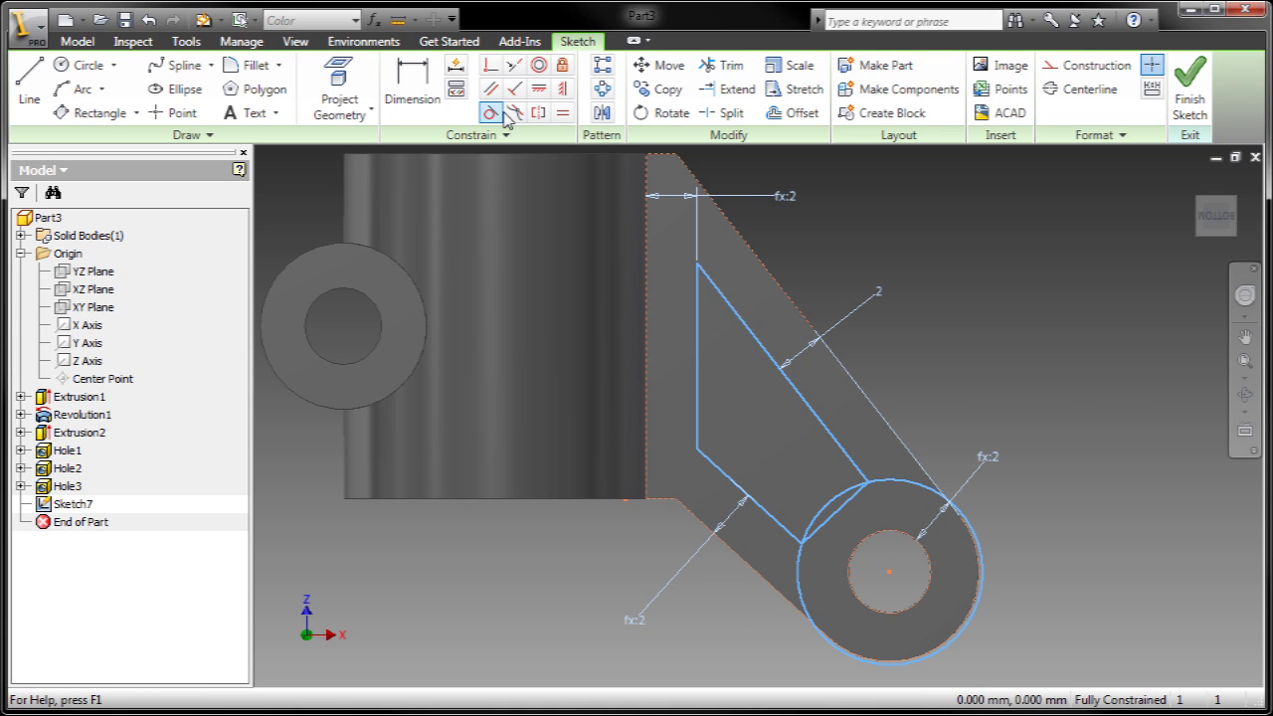
# Step: Trim away the short straight edge and the circle portions beside the profile, keeping the concave arc between the two slanted edges
pyautogui.click(842, 545)
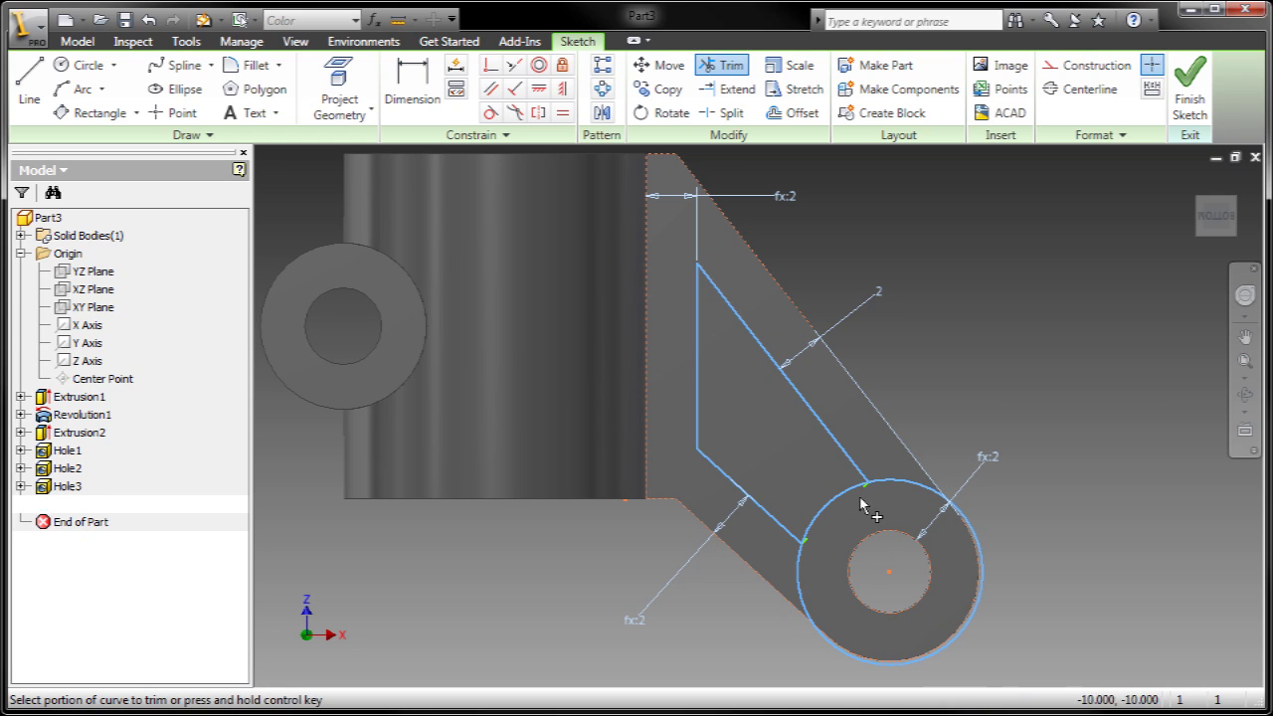
pyautogui.click(898, 485)
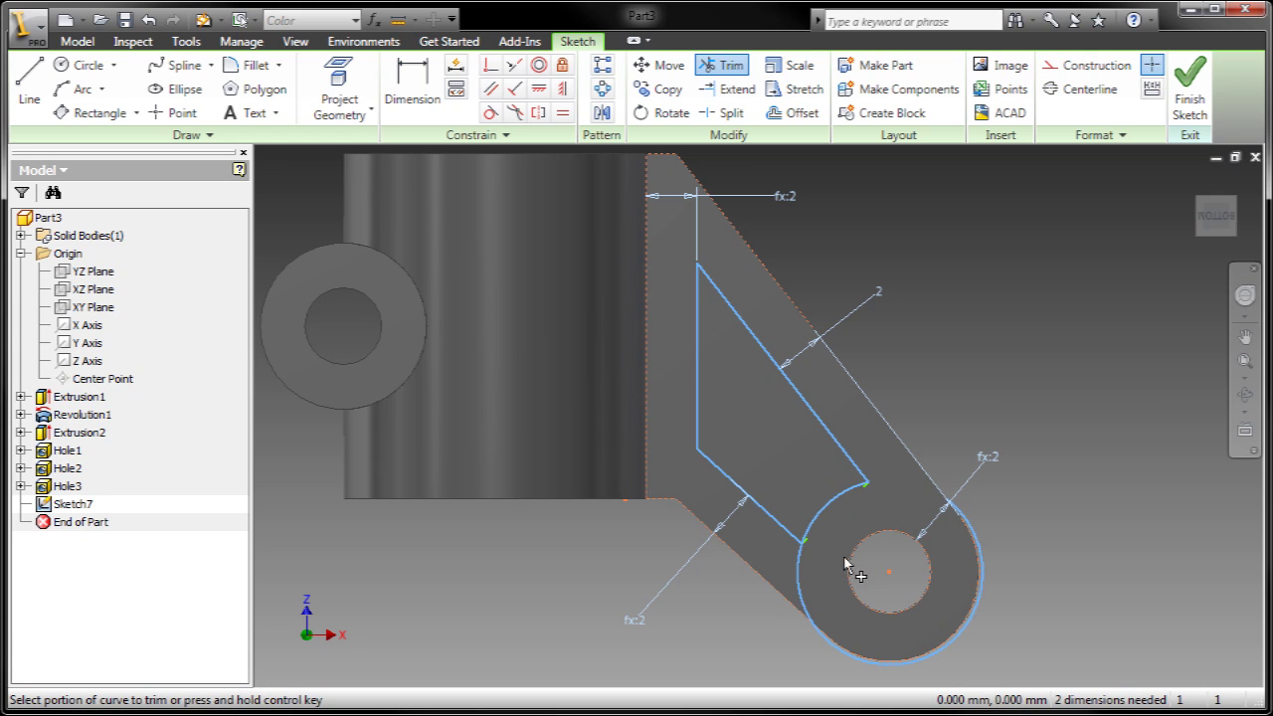
pyautogui.click(801, 589)
pyautogui.scroll(5, 779, 593)
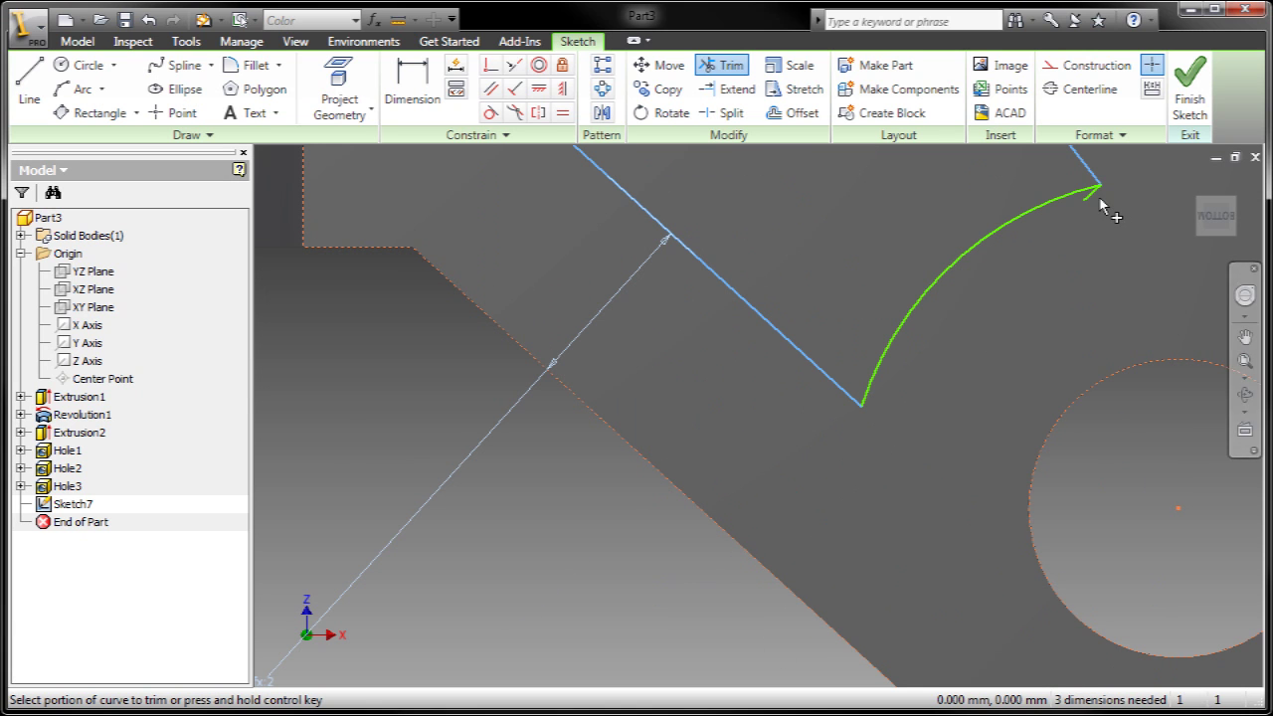
pyautogui.scroll(-4, 1015, 328)
pyautogui.moveTo(994, 342); pyautogui.dragTo(814, 460, button='middle')
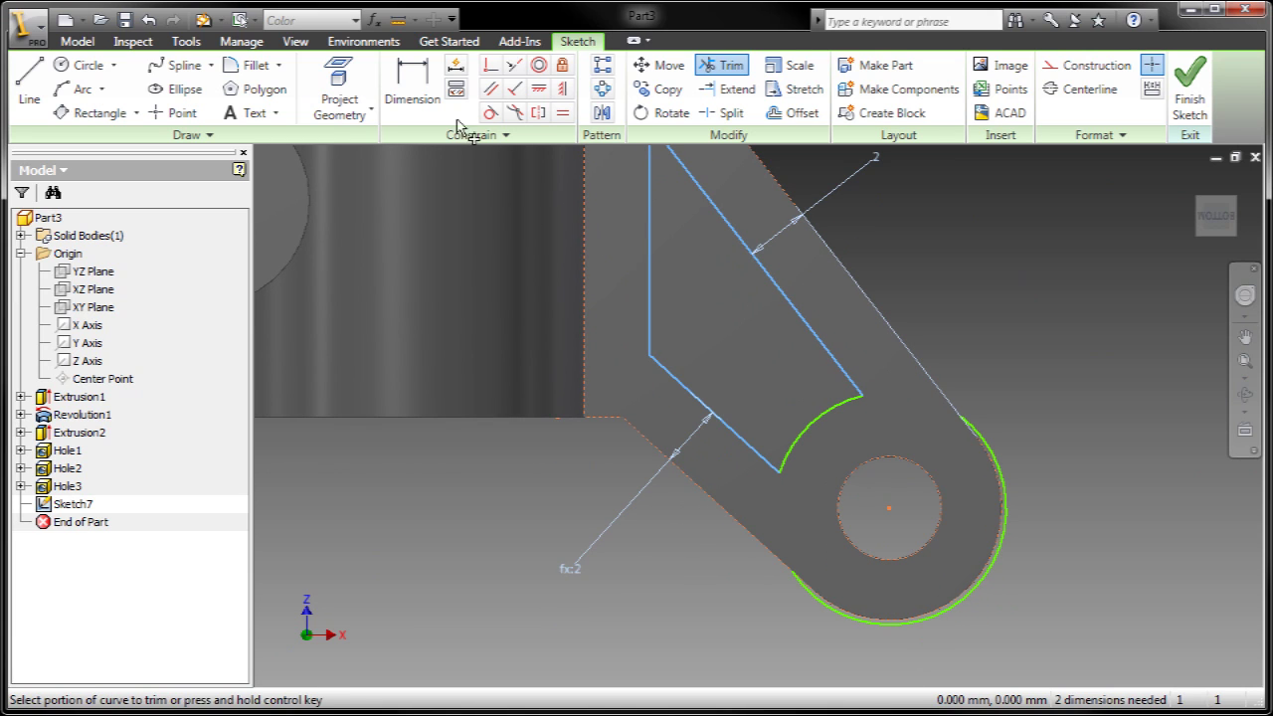
# Step: Dimension the gap between the profile's concave arc and the threaded hole as Offset, and remove the leftover outer arc
pyautogui.press('d')
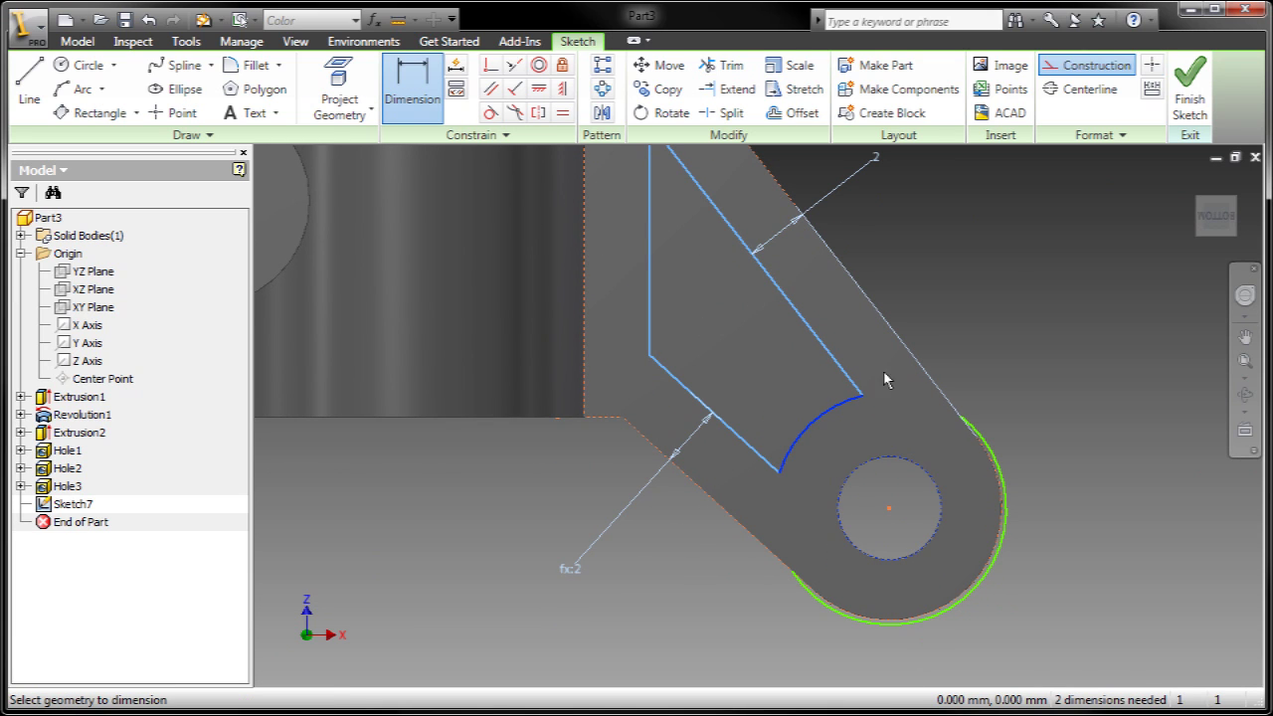
pyautogui.click(853, 449)
pyautogui.write('Offset')
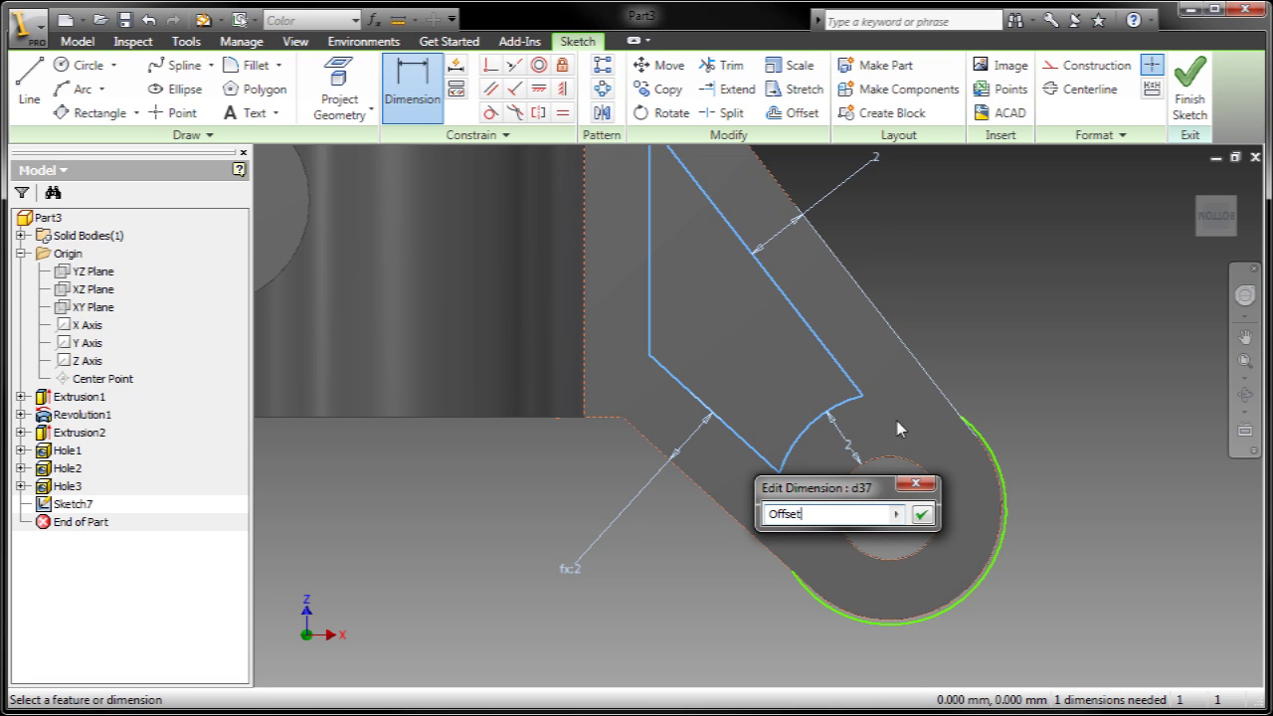
pyautogui.click(923, 515)
pyautogui.rightClick(998, 339)
pyautogui.click(1025, 351)
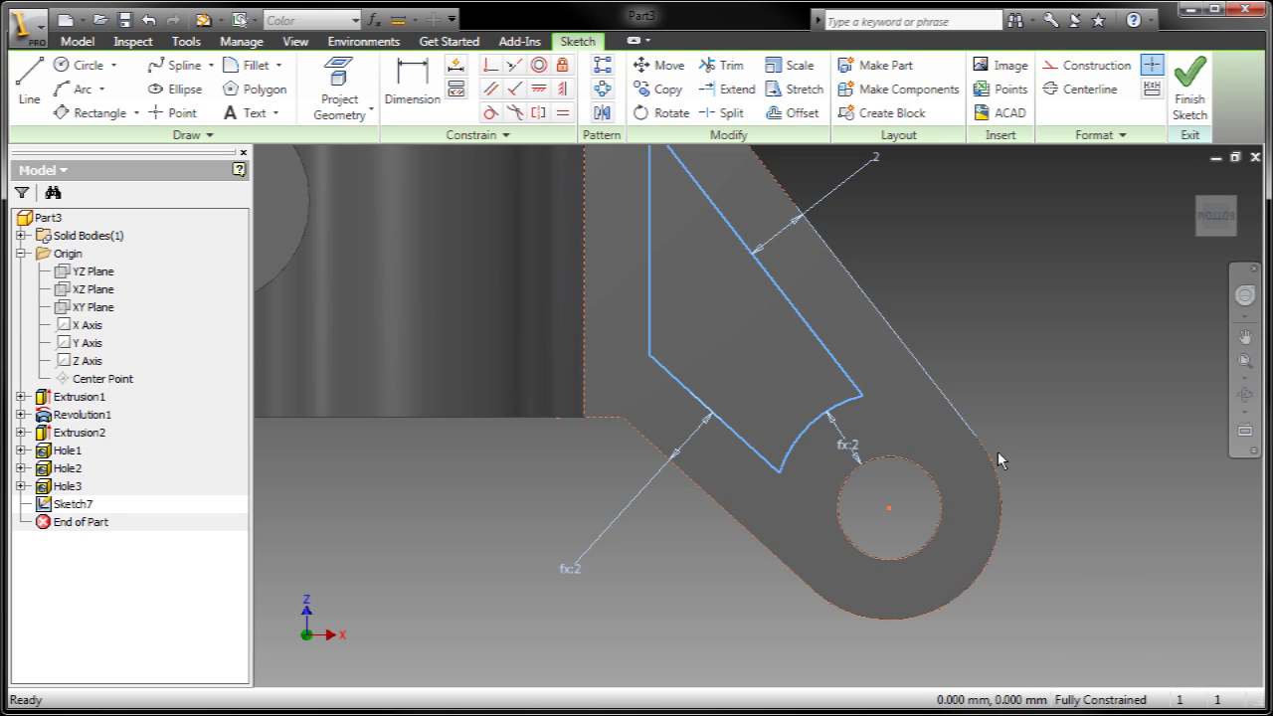
# Step: Check the inner profile at an angle on the arm and finish the sketch
pyautogui.moveTo(976, 398); pyautogui.dragTo(975, 459, button='middle')
pyautogui.moveTo(856, 471)
pyautogui.keyDown('shift'); pyautogui.mouseDown(button='middle')
pyautogui.moveTo(841, 480)
pyautogui.moveTo(783, 446)
pyautogui.mouseUp(button='middle'); pyautogui.keyUp('shift')
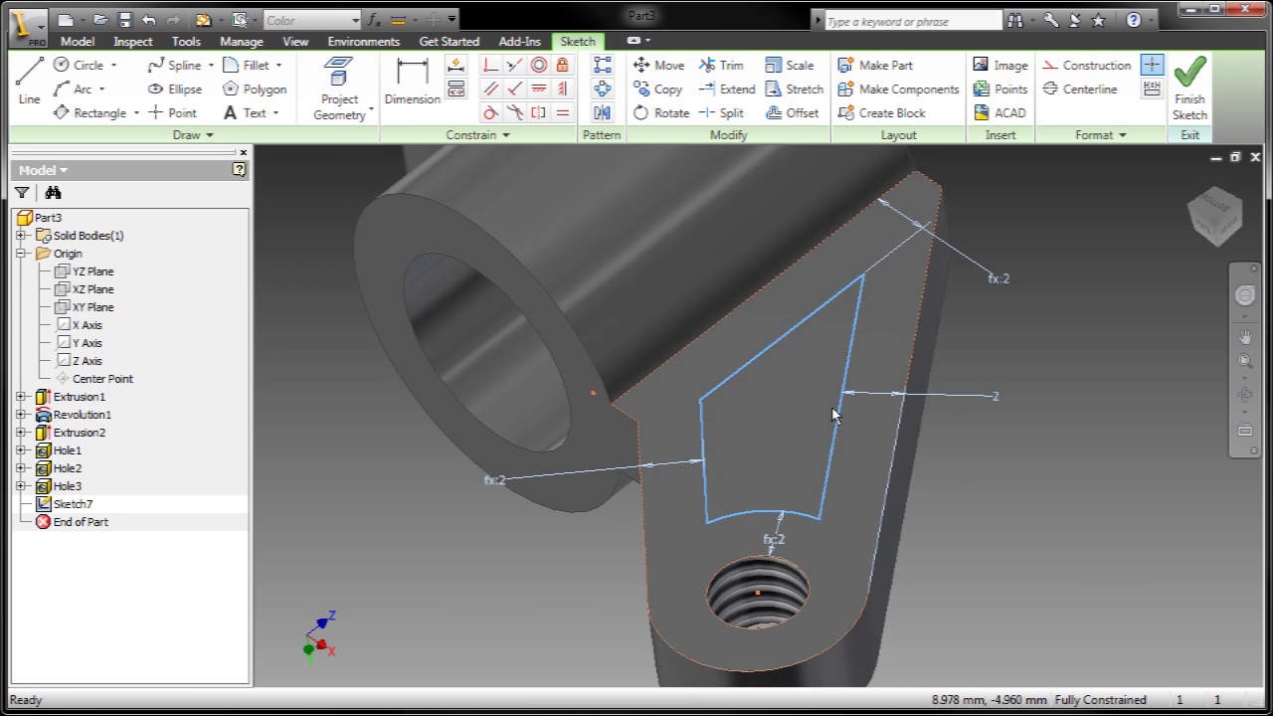
pyautogui.click(1187, 91)
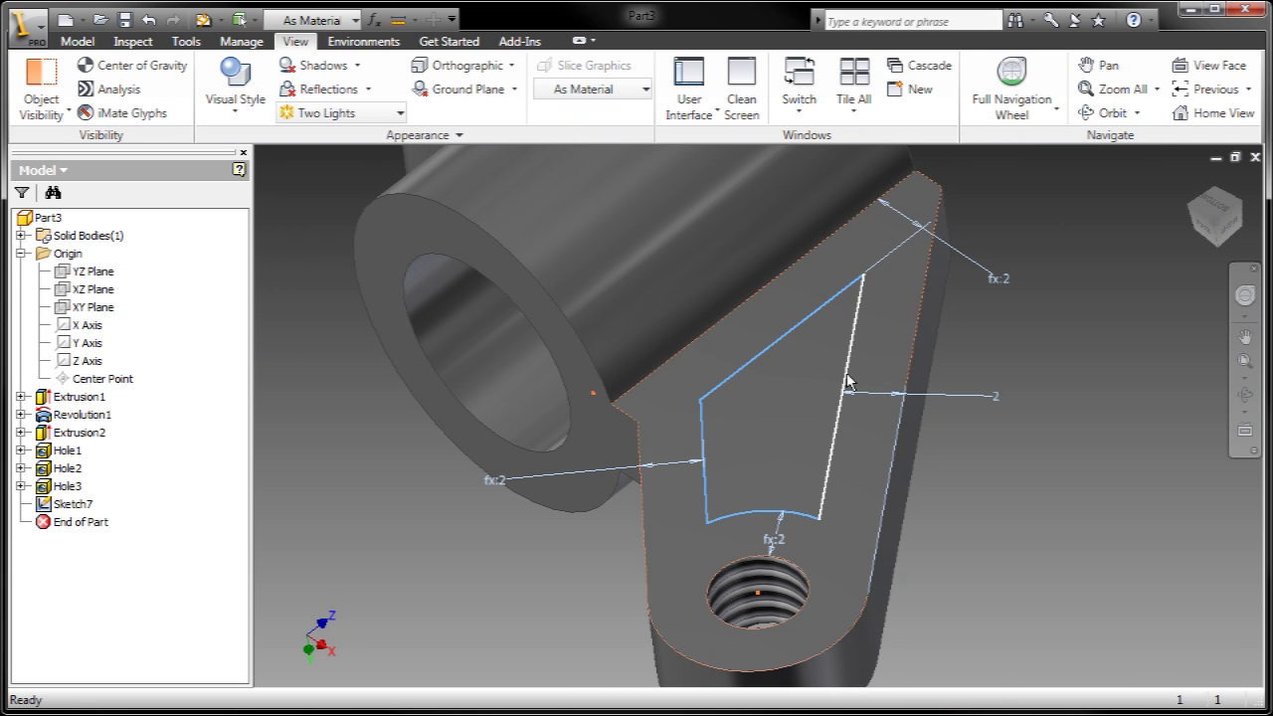
# Step: Cut the closed inner profile 3.75 mm into the arm with an extrusion
pyautogui.click(848, 380)
pyautogui.click(863, 347)
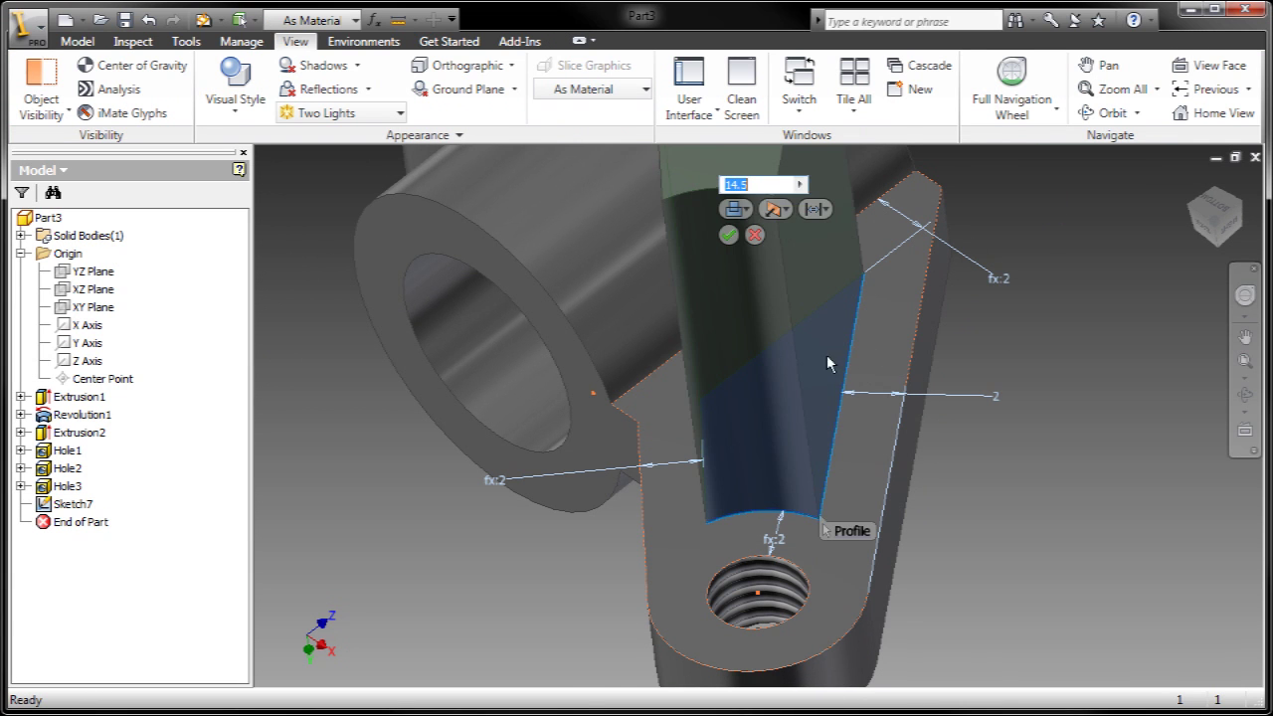
pyautogui.moveTo(747, 234); pyautogui.dragTo(689, 177, button='middle')
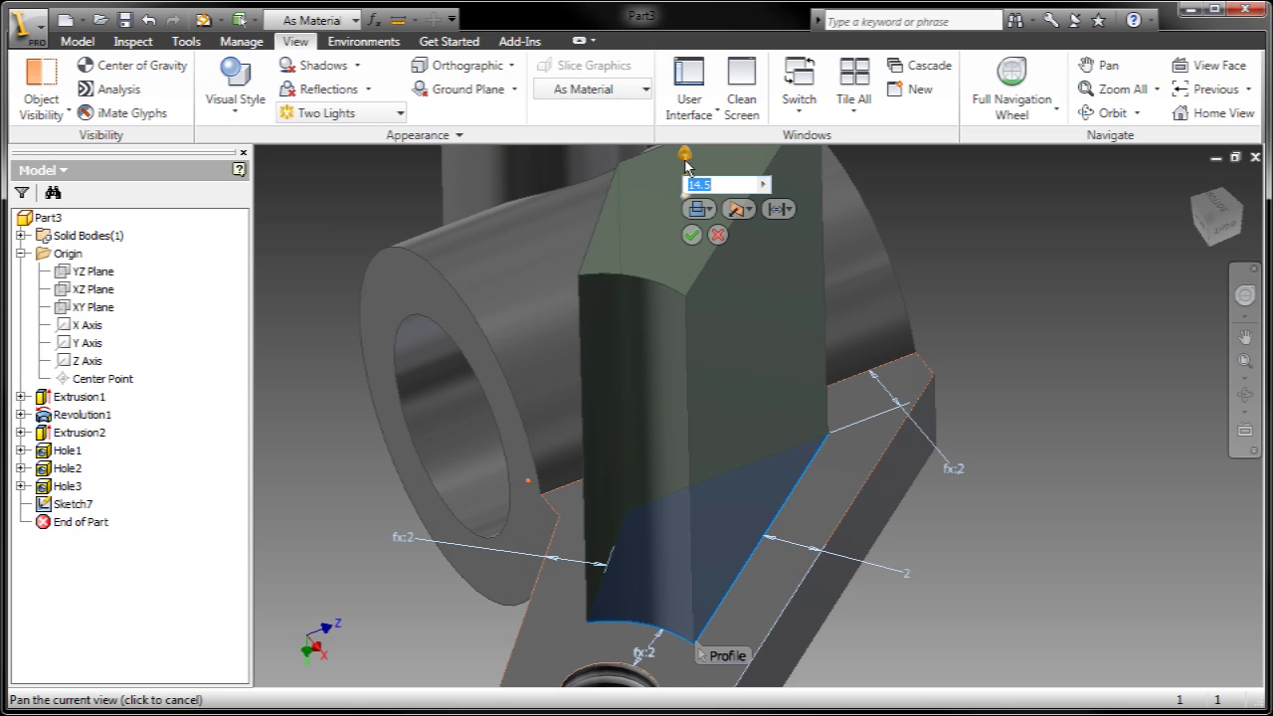
pyautogui.moveTo(685, 166); pyautogui.dragTo(732, 615)
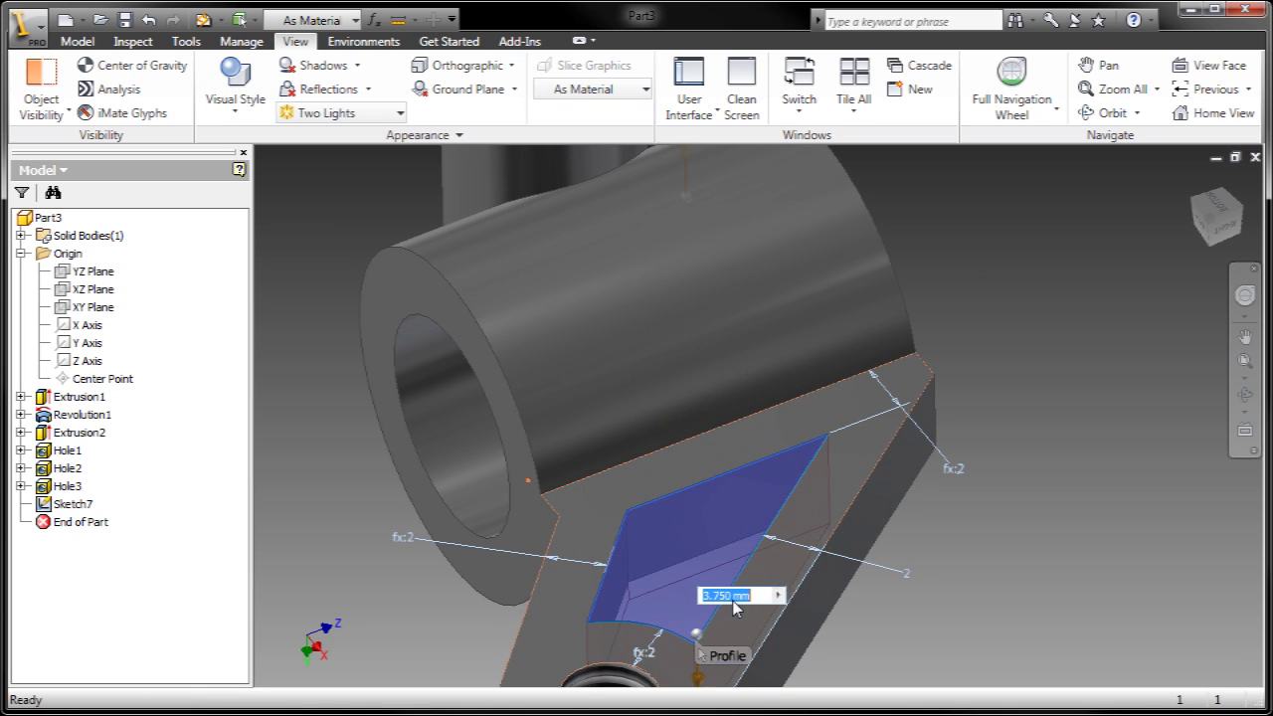
pyautogui.press('F6')
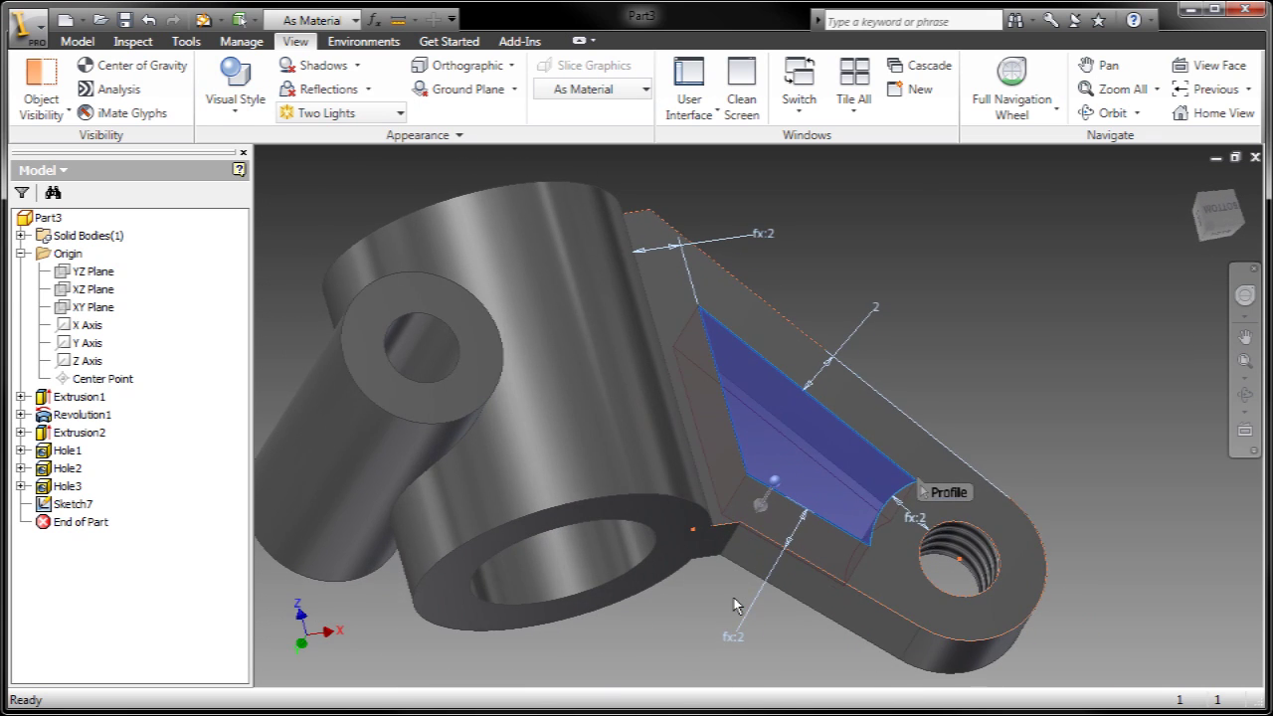
pyautogui.press('F5')
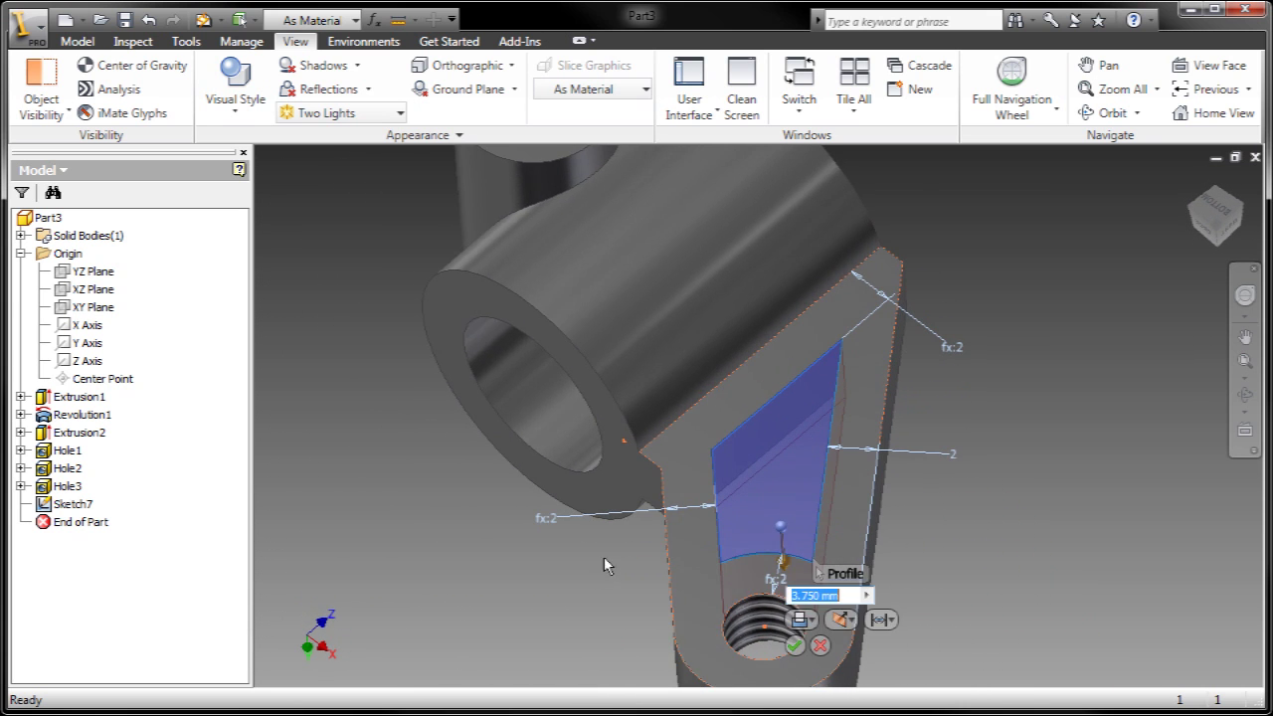
pyautogui.press('Return')
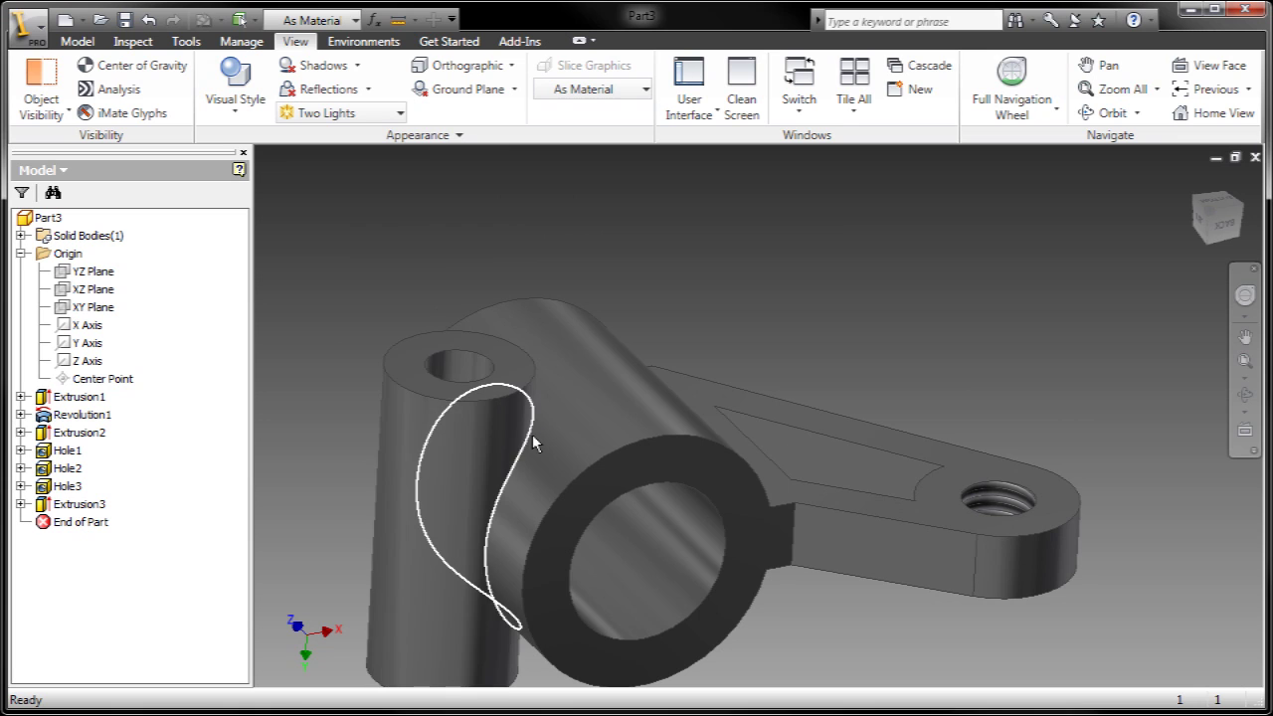
# Step: Fillet the curved edge where the cross post meets the main cylinder with a 1 mm radius
pyautogui.click(547, 412)
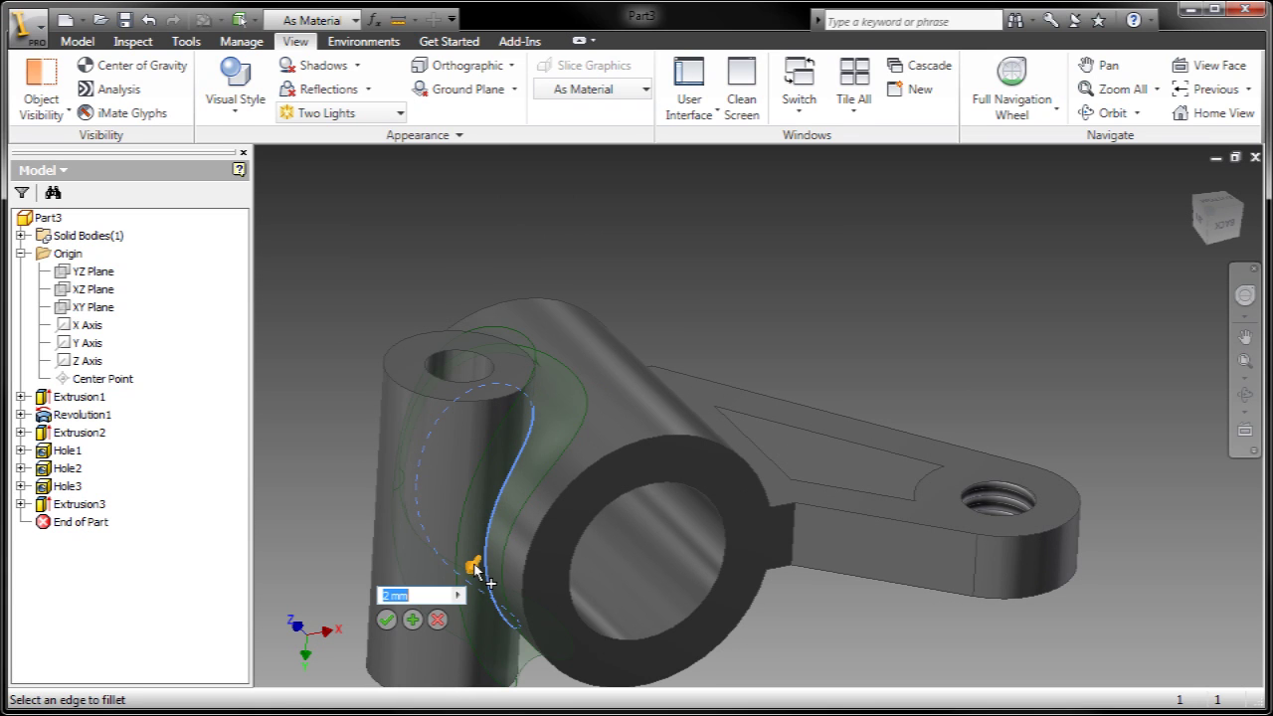
pyautogui.moveTo(473, 569)
pyautogui.mouseDown()
pyautogui.moveTo(469, 600)
pyautogui.moveTo(496, 573)
pyautogui.mouseUp()
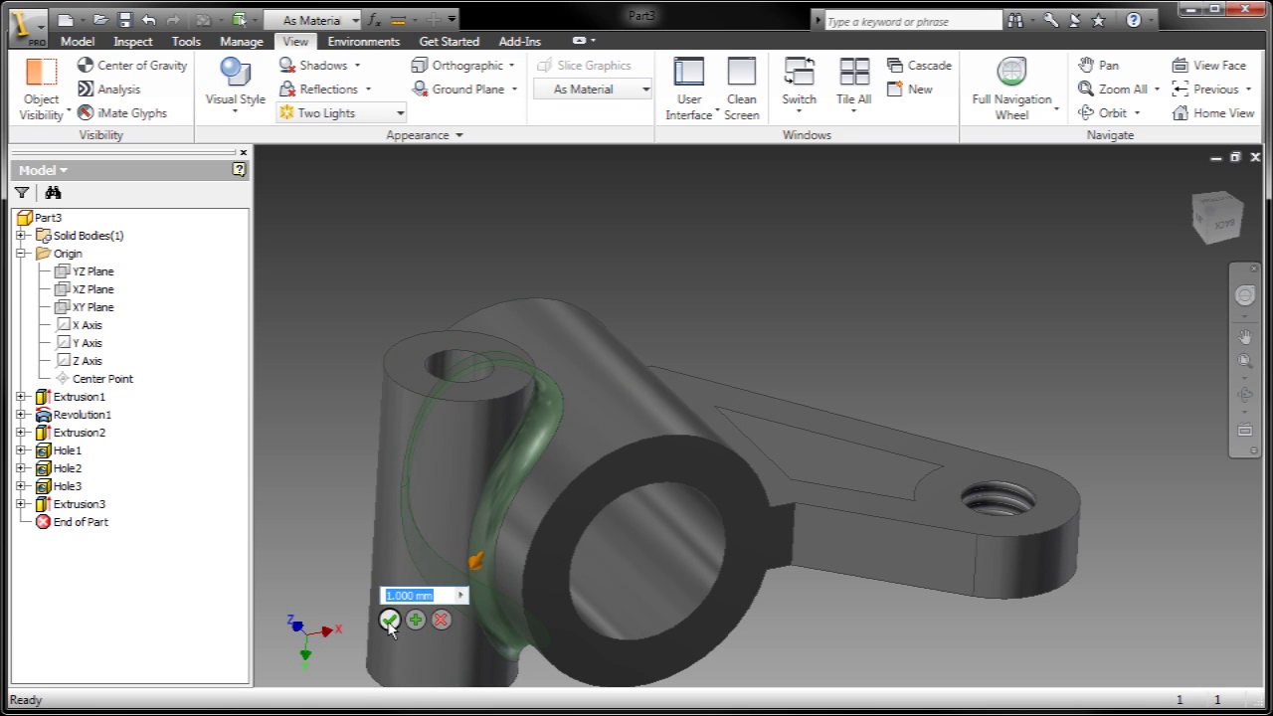
pyautogui.click(391, 622)
pyautogui.press('F5')
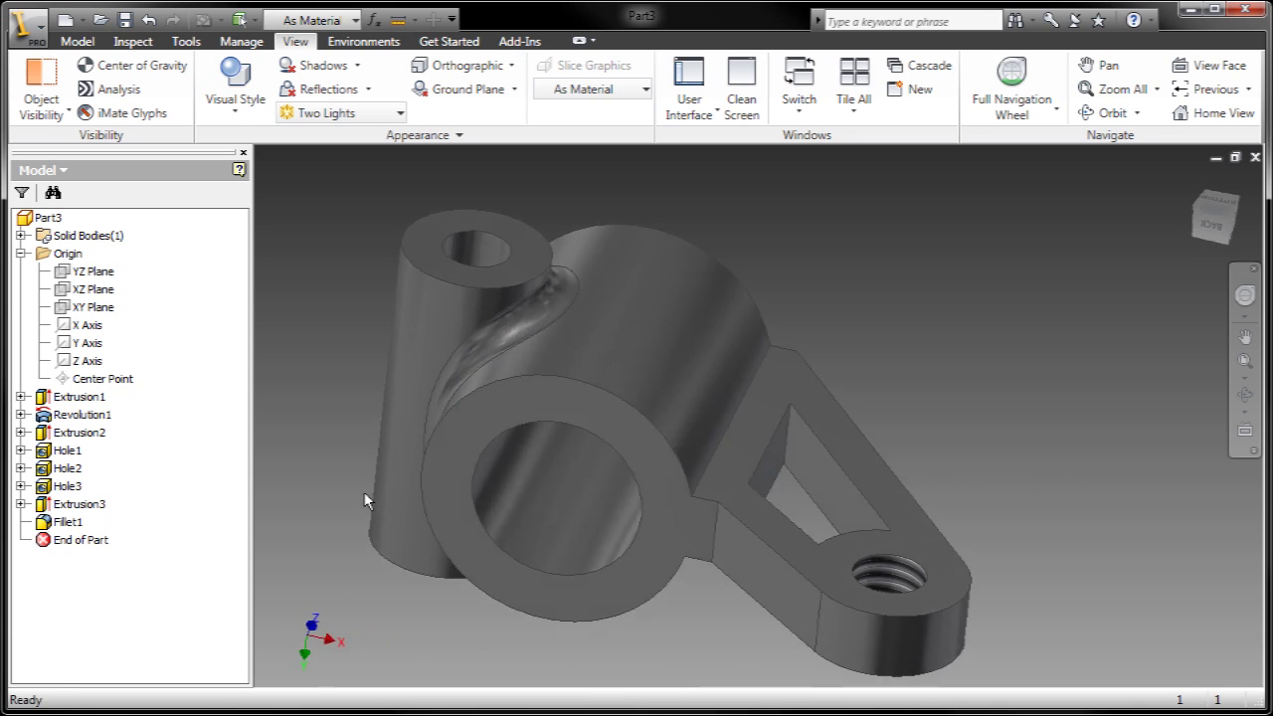
# Step: Fillet the pocket's sharp corner farthest from the threaded hole with a 0.5 mm radius
pyautogui.click(798, 459)
pyautogui.scroll(3, 801, 462)
pyautogui.click(792, 537)
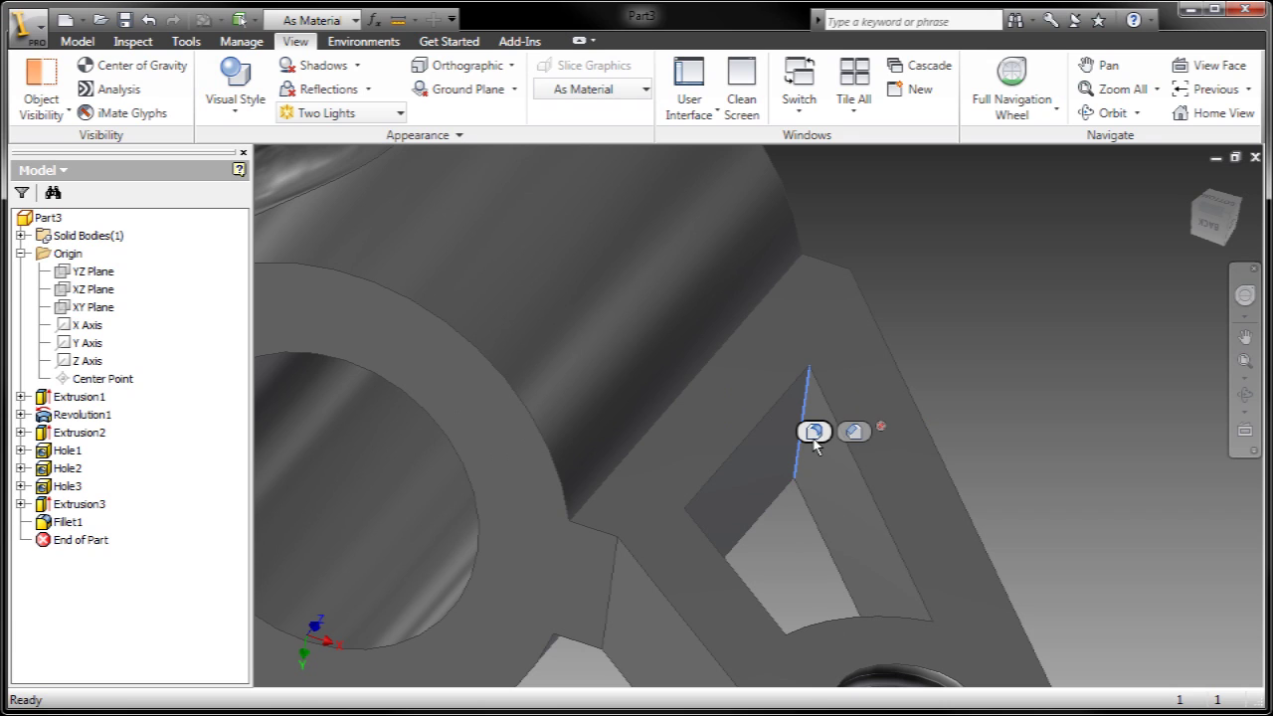
pyautogui.click(814, 432)
pyautogui.moveTo(790, 522); pyautogui.dragTo(797, 497)
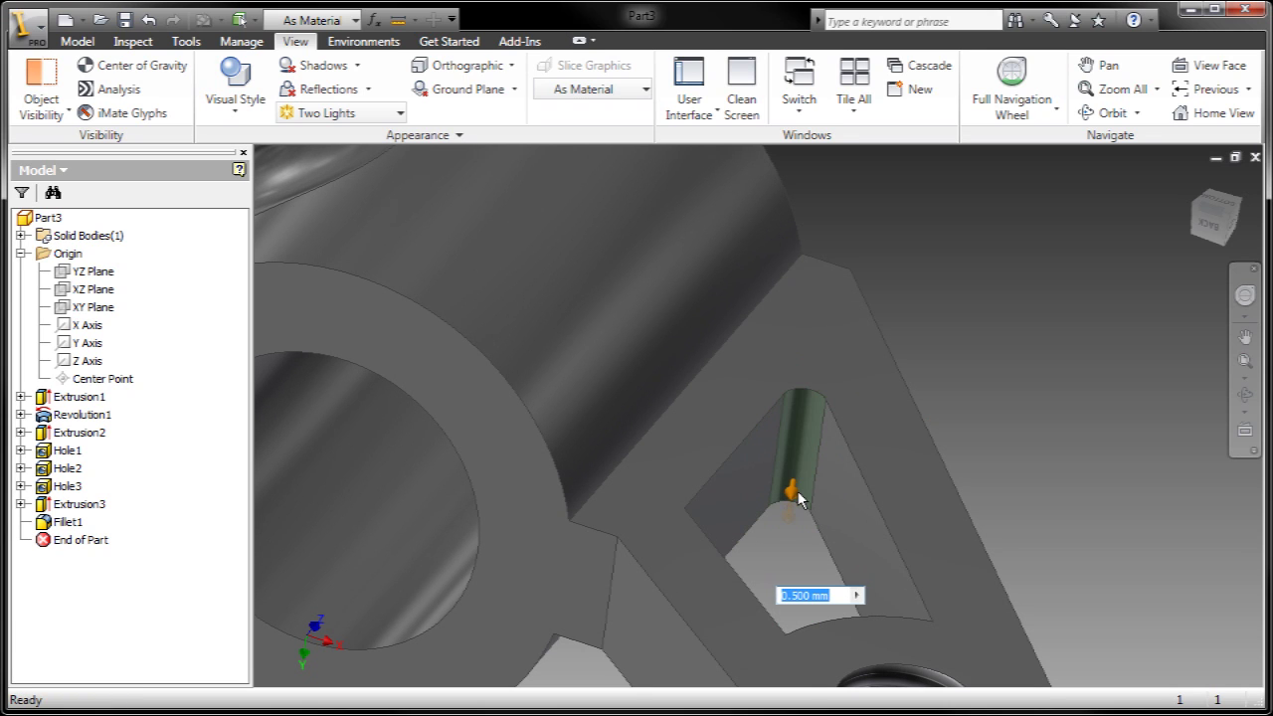
pyautogui.click(812, 620)
# Step: Fillet the pocket's wide corner beside the main cylinder with a 2.75 mm radius
pyautogui.keyDown('shift'); pyautogui.moveTo(787, 620); pyautogui.dragTo(645, 522, button='middle'); pyautogui.keyUp('shift')
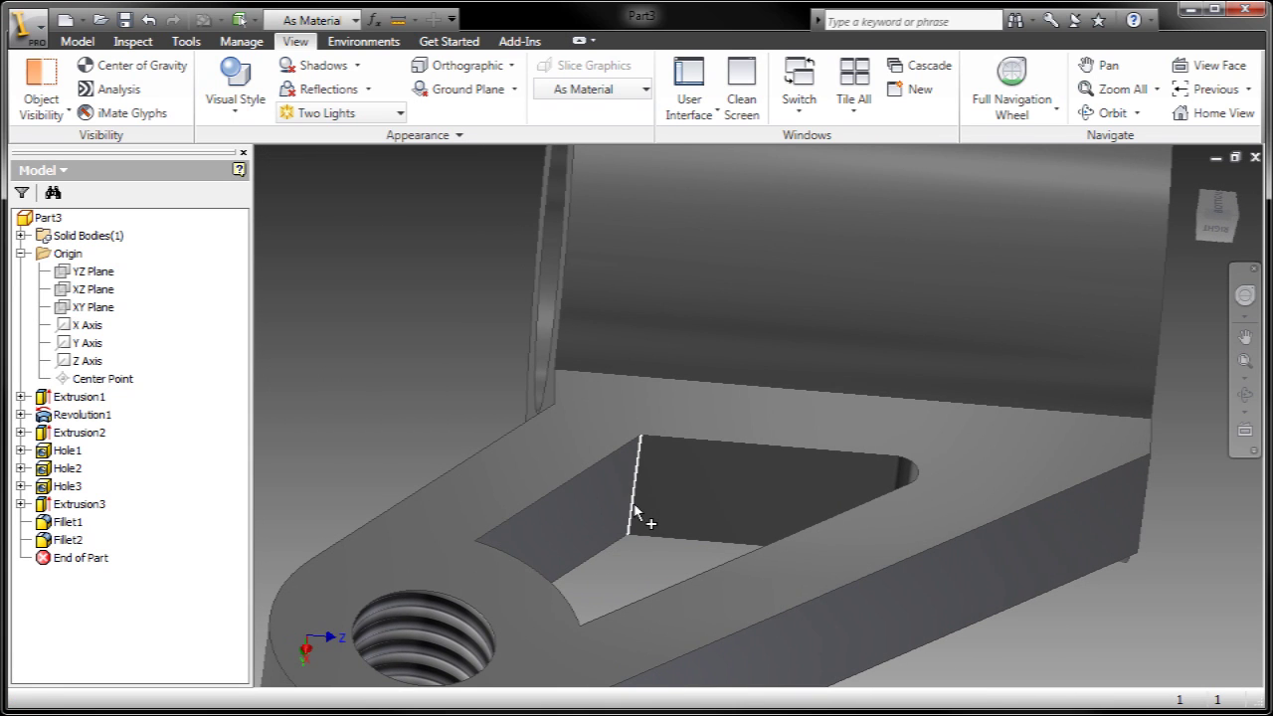
pyautogui.click(635, 510)
pyautogui.moveTo(644, 525); pyautogui.dragTo(648, 530)
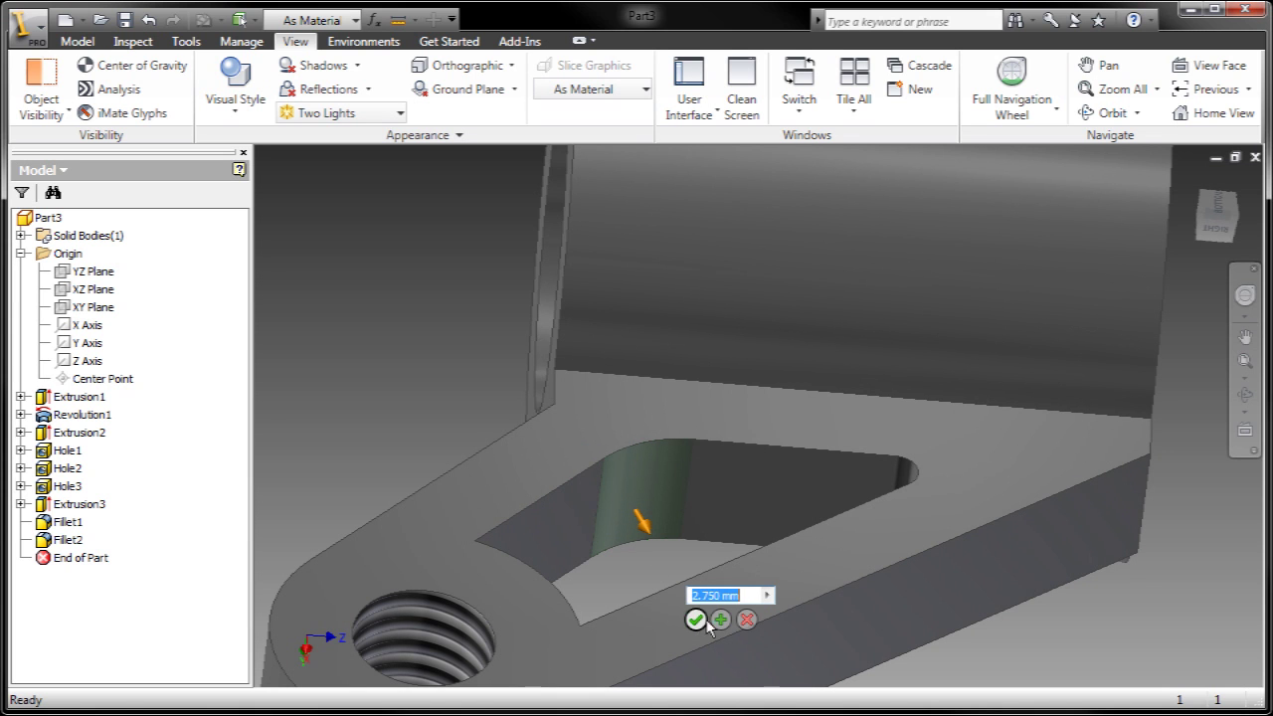
pyautogui.click(716, 622)
# Step: Fillet both pocket corners at the concave arc beside the threaded hole with a 2 mm radius
pyautogui.keyDown('shift'); pyautogui.moveTo(716, 621); pyautogui.dragTo(726, 365, button='middle'); pyautogui.keyUp('shift')
pyautogui.click(758, 360)
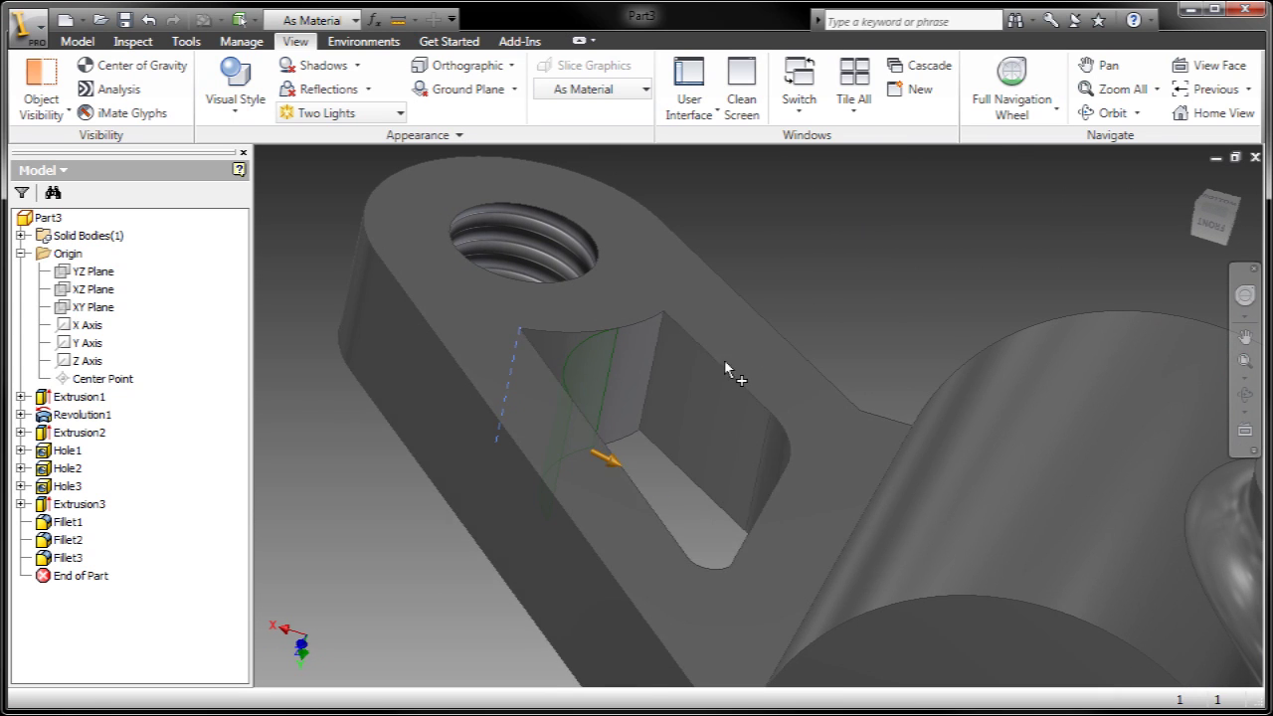
pyautogui.click(652, 372)
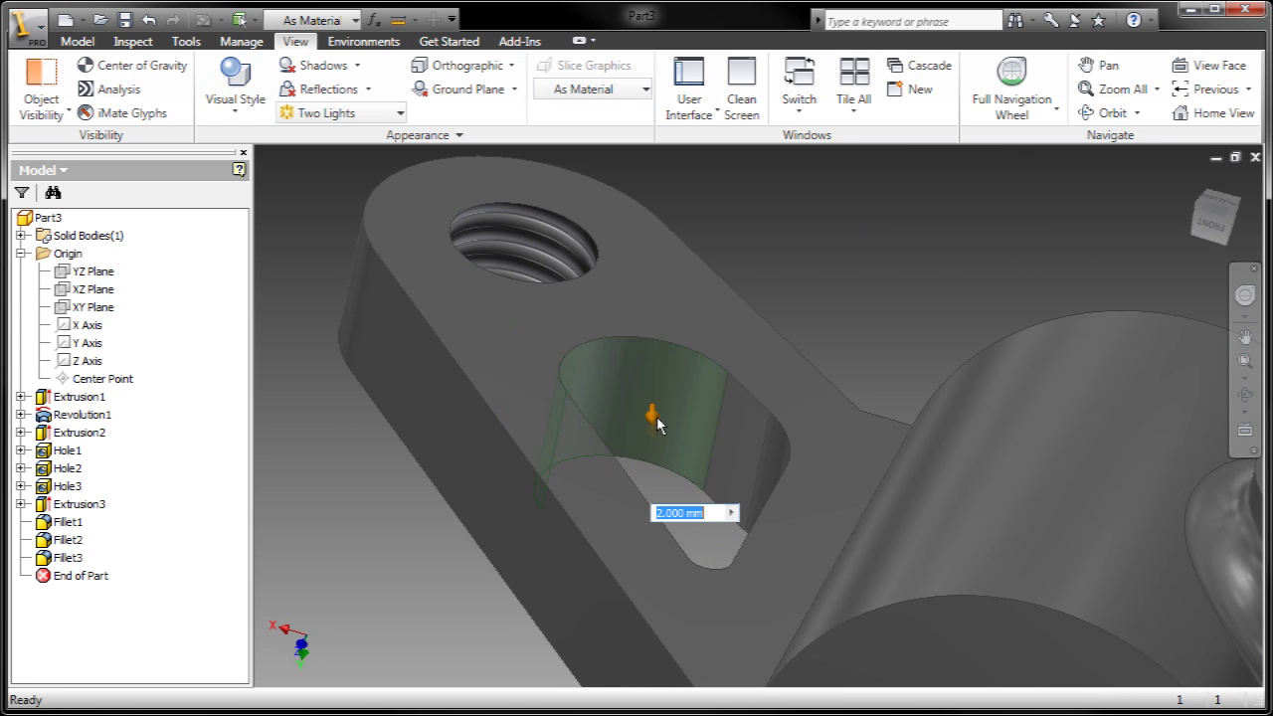
pyautogui.keyDown('shift'); pyautogui.moveTo(650, 420); pyautogui.dragTo(675, 404, button='middle'); pyautogui.keyUp('shift')
pyautogui.rightClick(686, 387)
pyautogui.press('Escape')
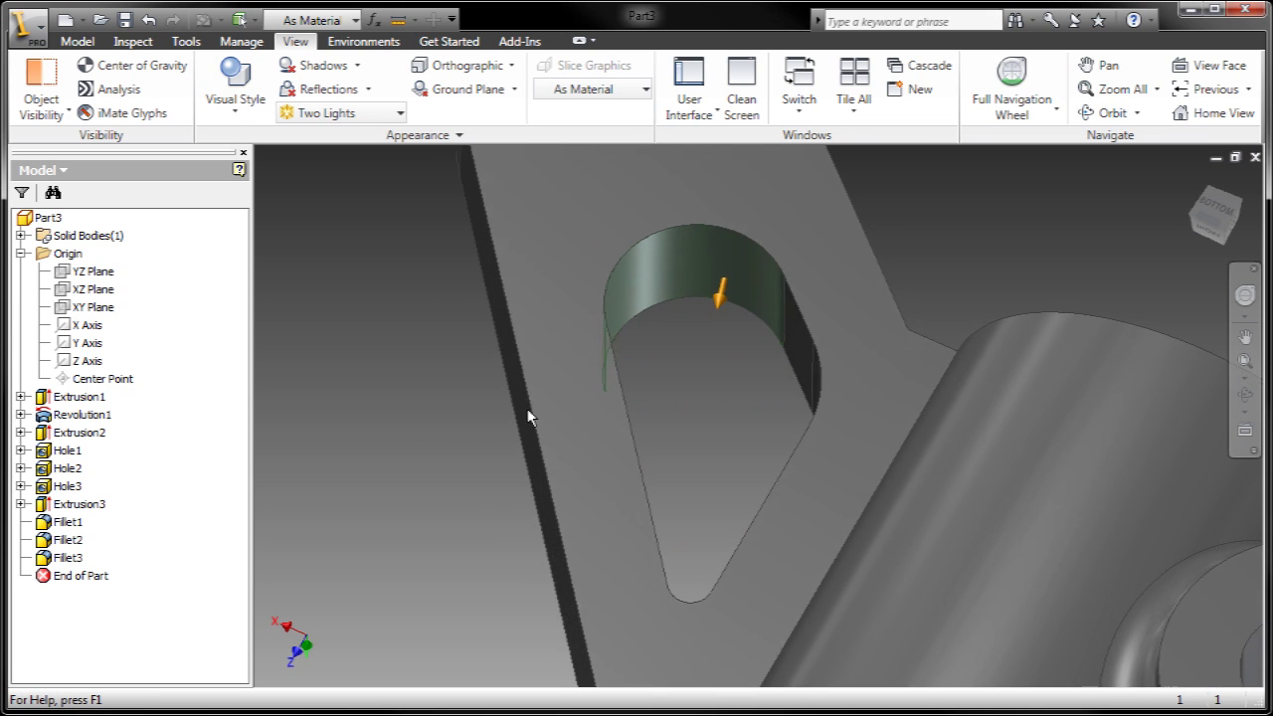
pyautogui.keyDown('shift'); pyautogui.moveTo(504, 415); pyautogui.dragTo(590, 420, button='middle'); pyautogui.keyUp('shift')
pyautogui.press('Return')
# Step: Fillet the two long edges where the arm's faces meet the main cylinder
pyautogui.press('F6')
pyautogui.keyDown('shift'); pyautogui.moveTo(821, 392); pyautogui.dragTo(794, 495, button='middle'); pyautogui.keyUp('shift')
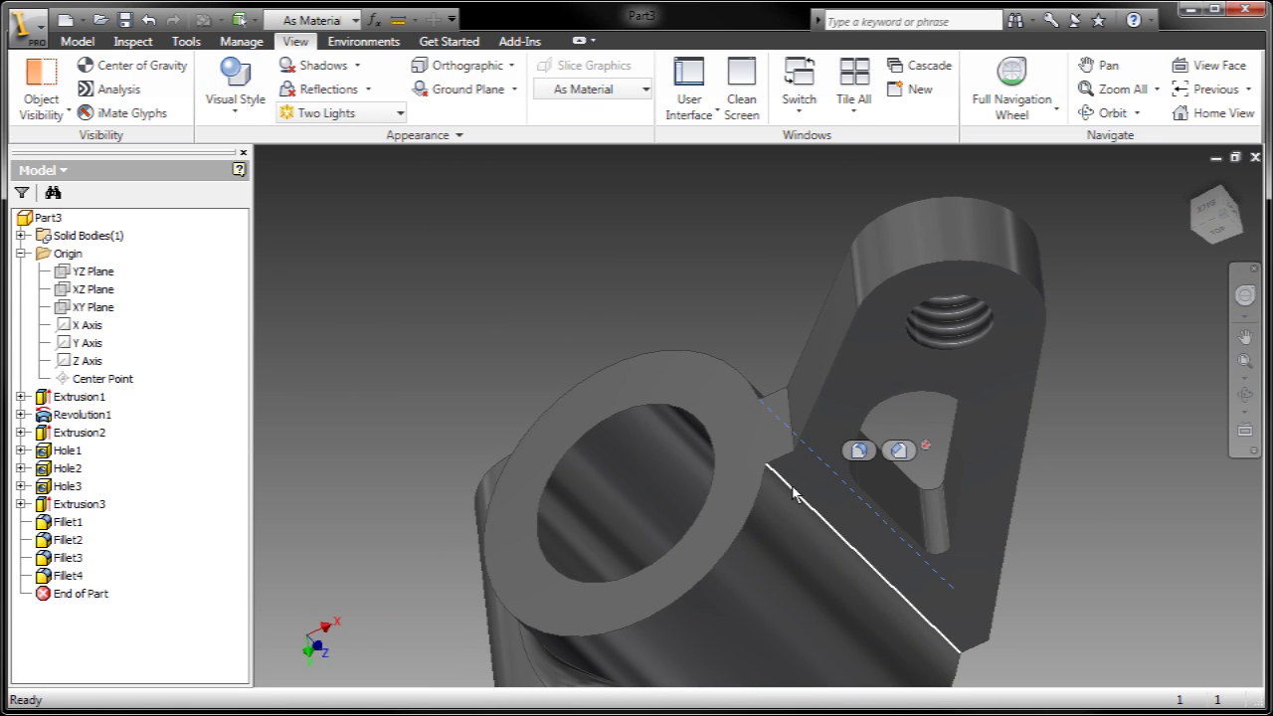
pyautogui.click(793, 502)
pyautogui.click(809, 476)
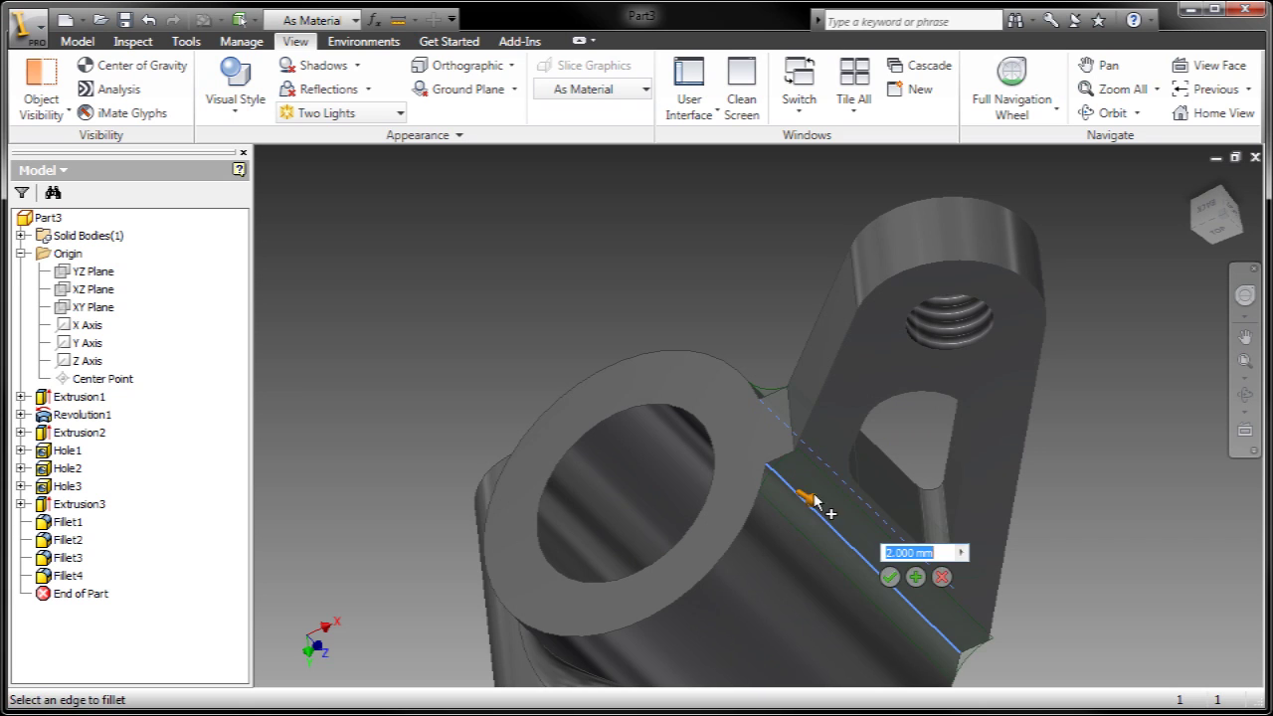
pyautogui.keyDown('shift'); pyautogui.moveTo(821, 517); pyautogui.dragTo(801, 565, button='middle'); pyautogui.keyUp('shift')
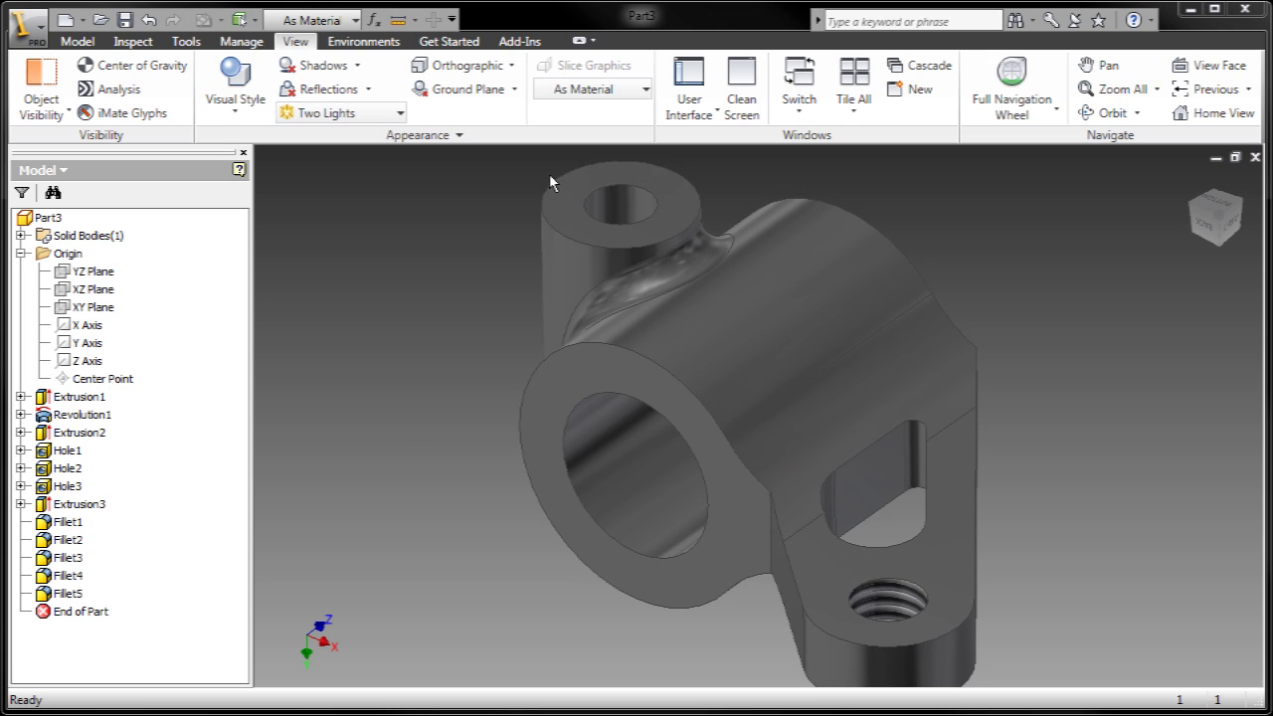
# Step: Chamfer the hole edges at both ends of the cross post by 0.25 mm
pyautogui.click(597, 219)
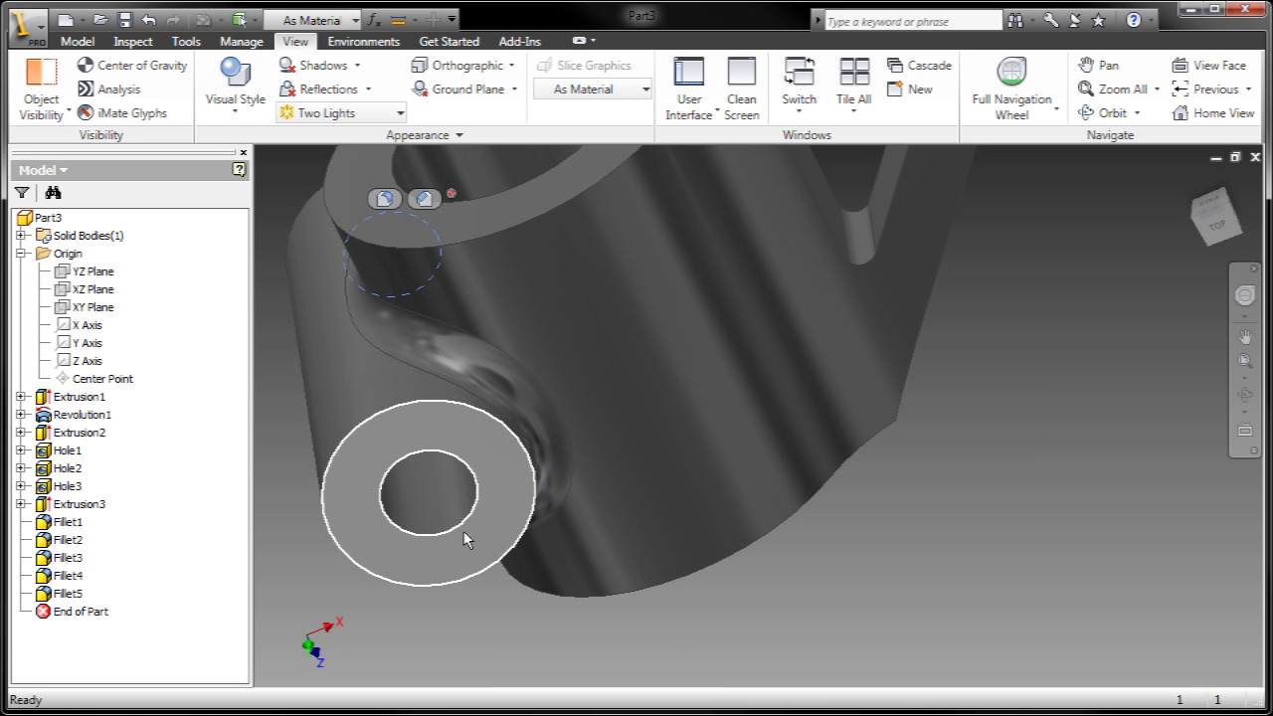
pyautogui.click(453, 535)
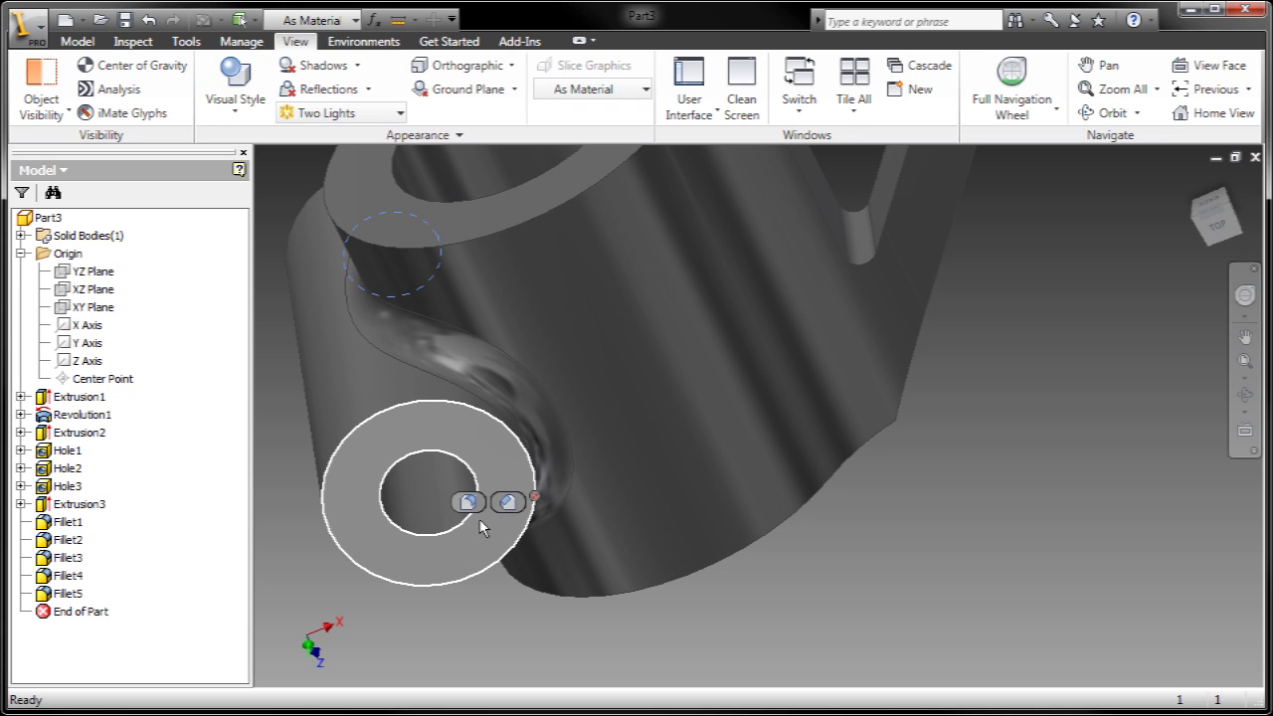
pyautogui.click(509, 506)
pyautogui.moveTo(432, 492); pyautogui.dragTo(467, 518, button='middle')
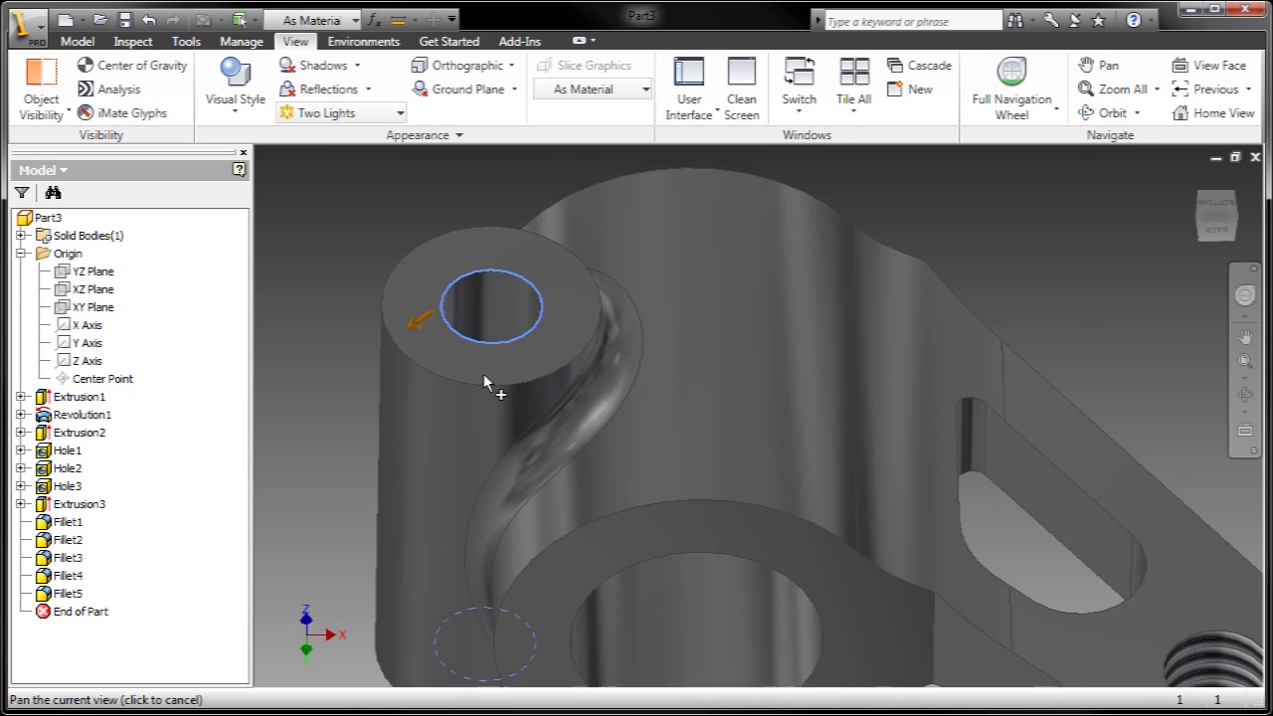
pyautogui.keyDown('shift'); pyautogui.moveTo(483, 382); pyautogui.dragTo(487, 394, button='middle'); pyautogui.keyUp('shift')
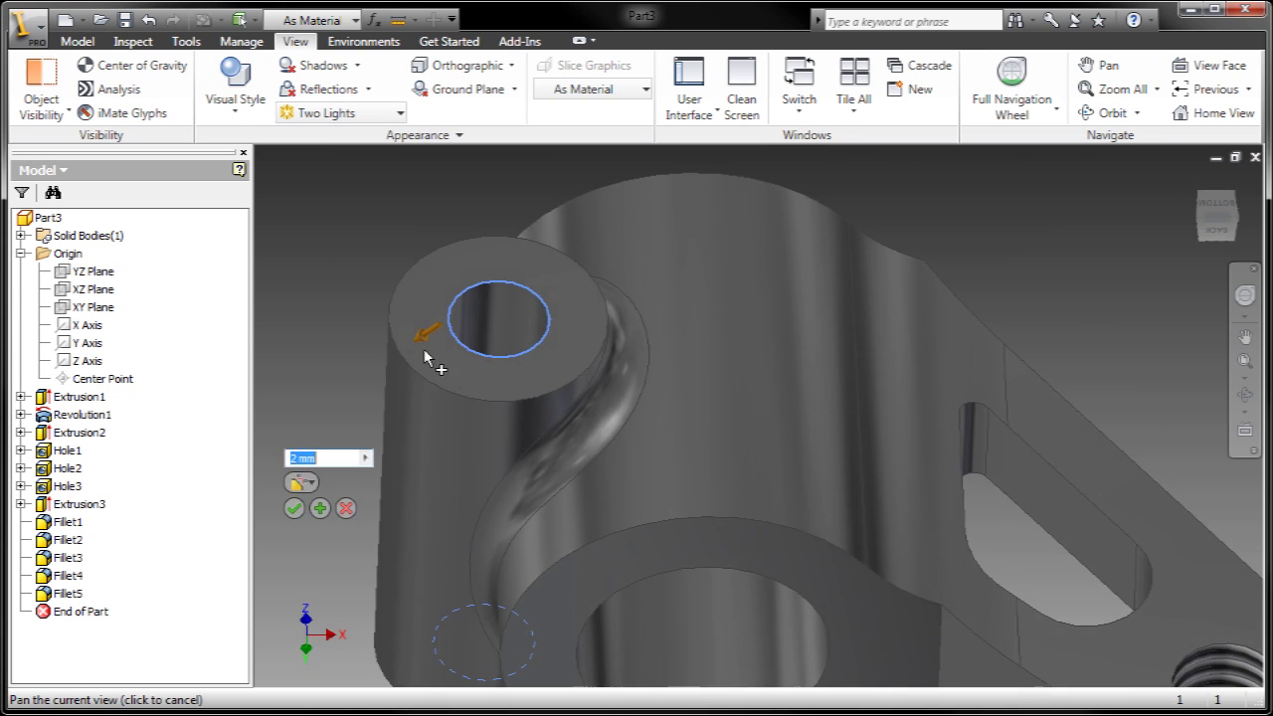
pyautogui.moveTo(423, 340); pyautogui.dragTo(457, 328)
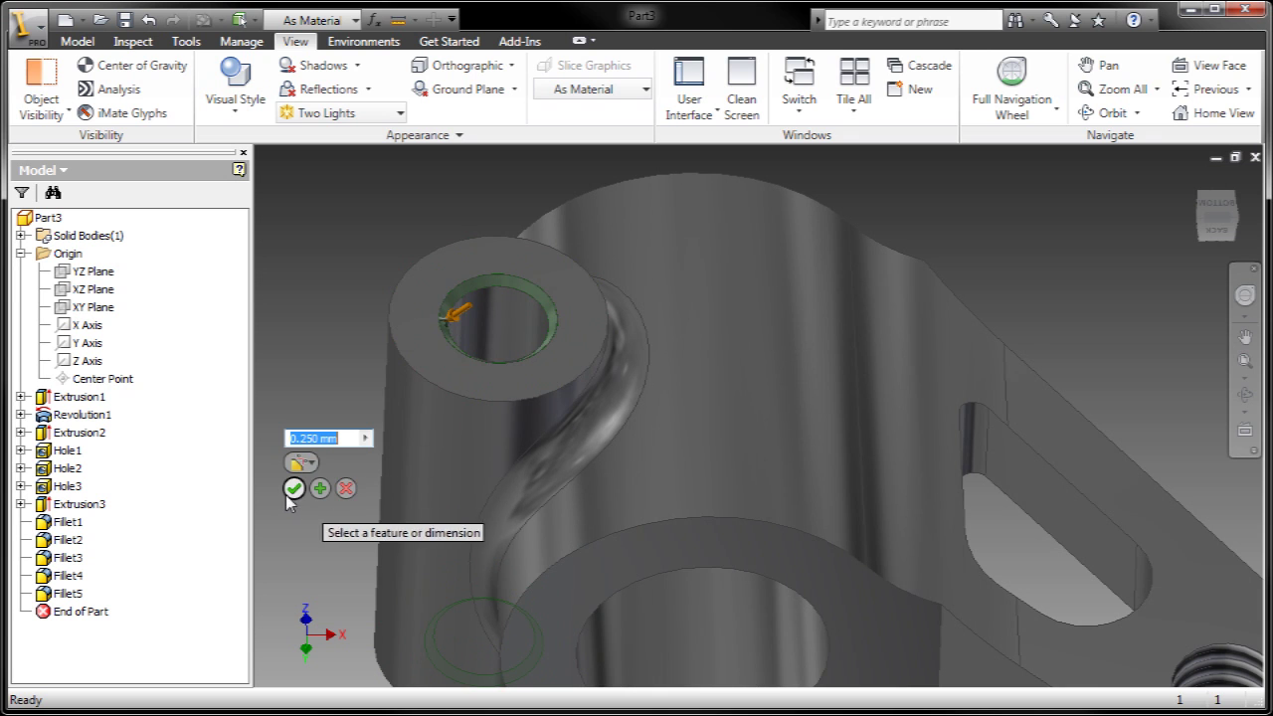
pyautogui.click(293, 488)
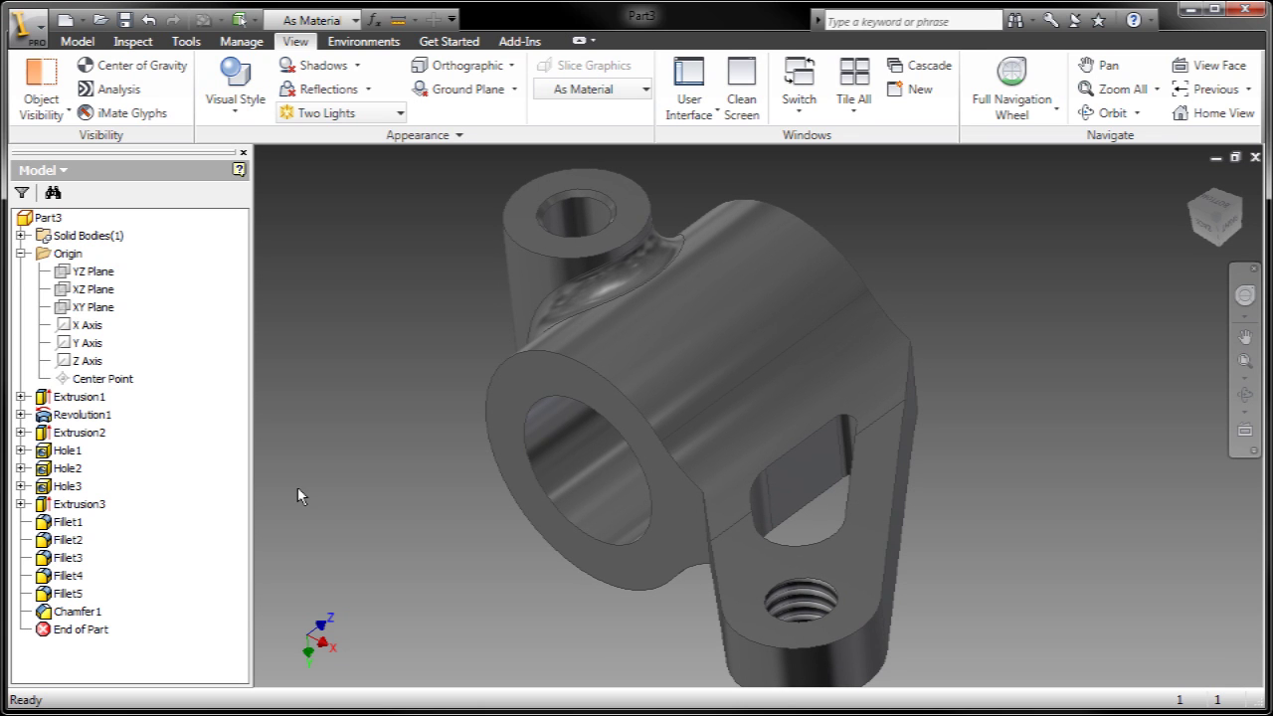
# Step: Edit the fillet in the pocket's narrow corner and set its radius to 0.75 mm
pyautogui.scroll(-5, 770, 487)
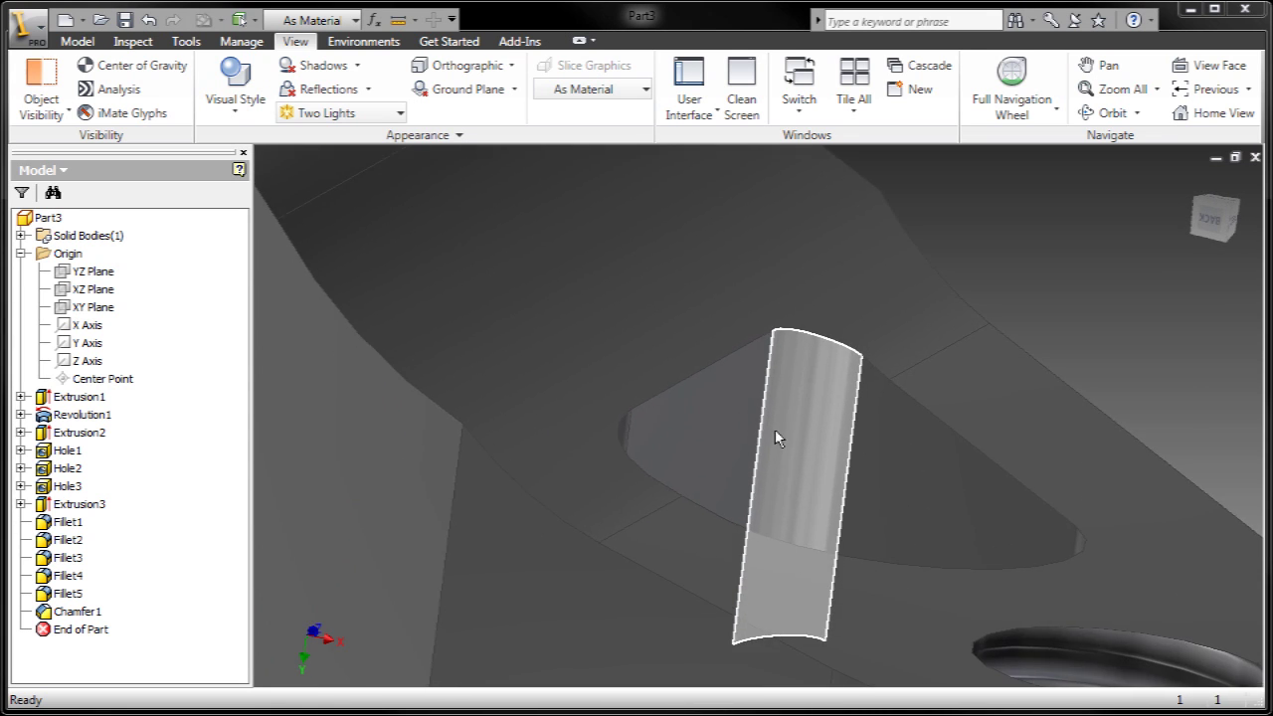
pyautogui.click(775, 426)
pyautogui.click(793, 402)
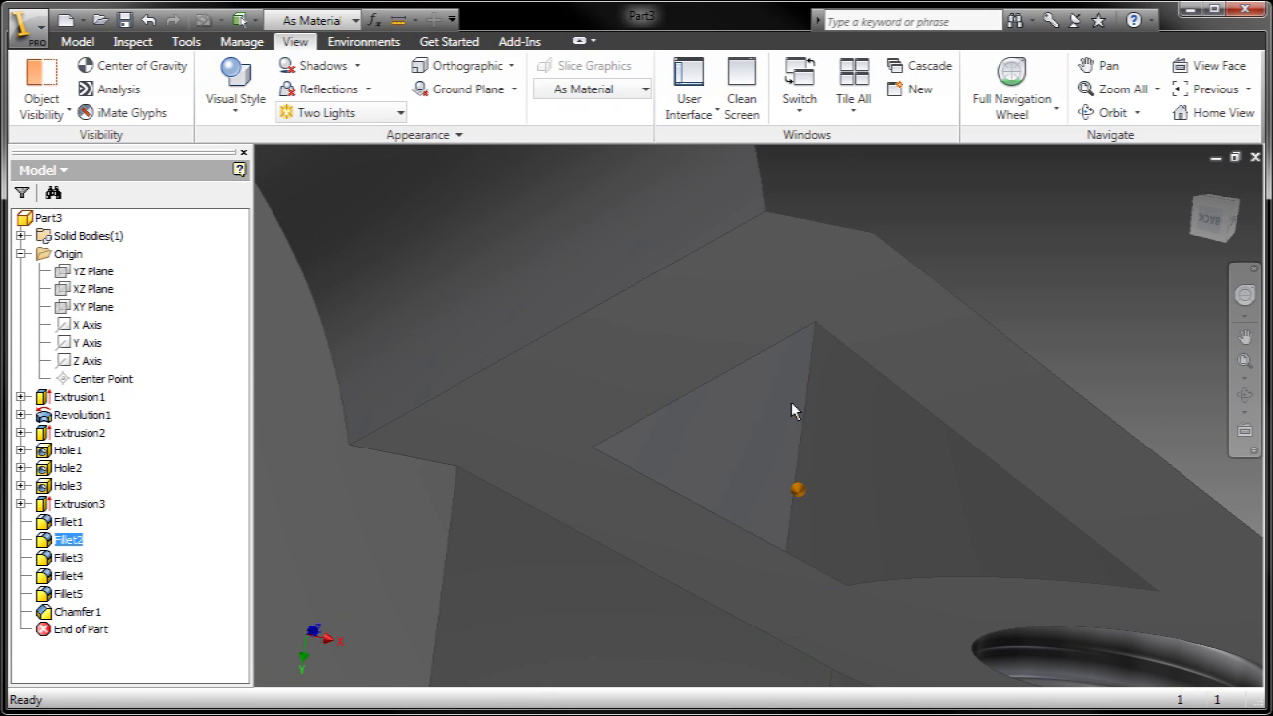
pyautogui.moveTo(797, 491); pyautogui.dragTo(804, 518)
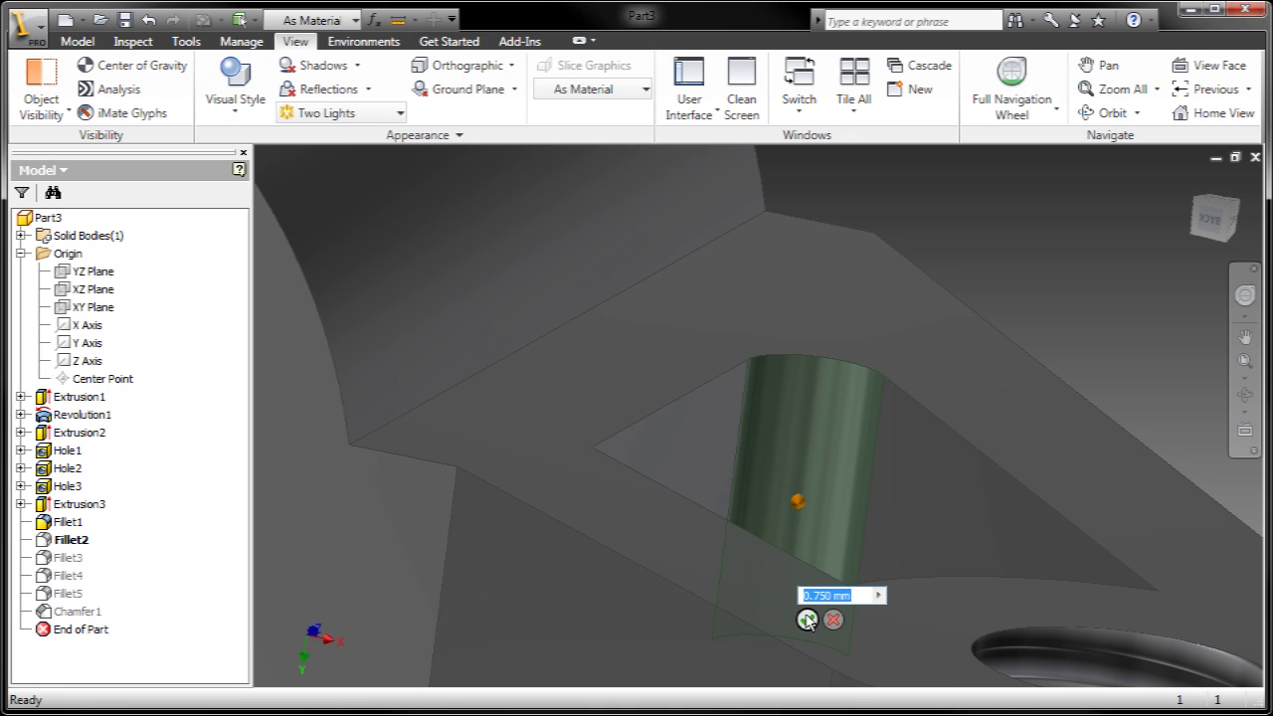
pyautogui.click(807, 619)
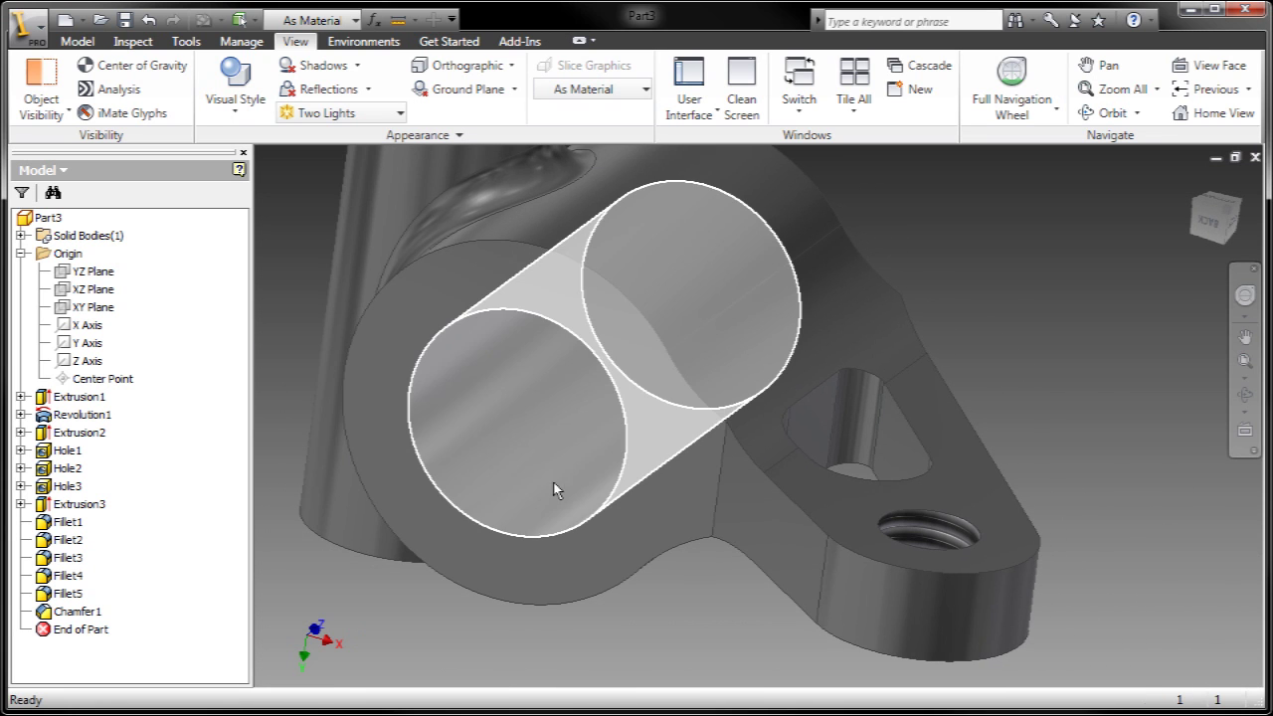
# Step: Check the diameter of the main cylinder's bore in its hole definition
pyautogui.click(522, 470)
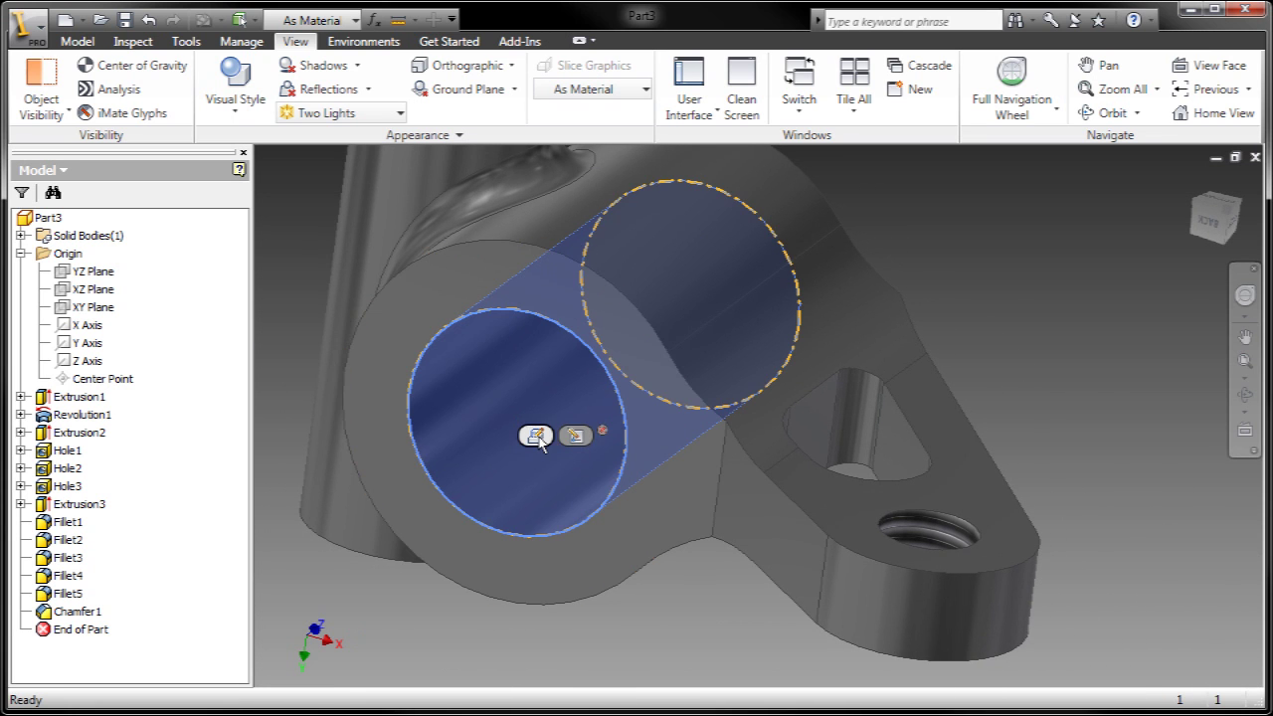
pyautogui.click(537, 437)
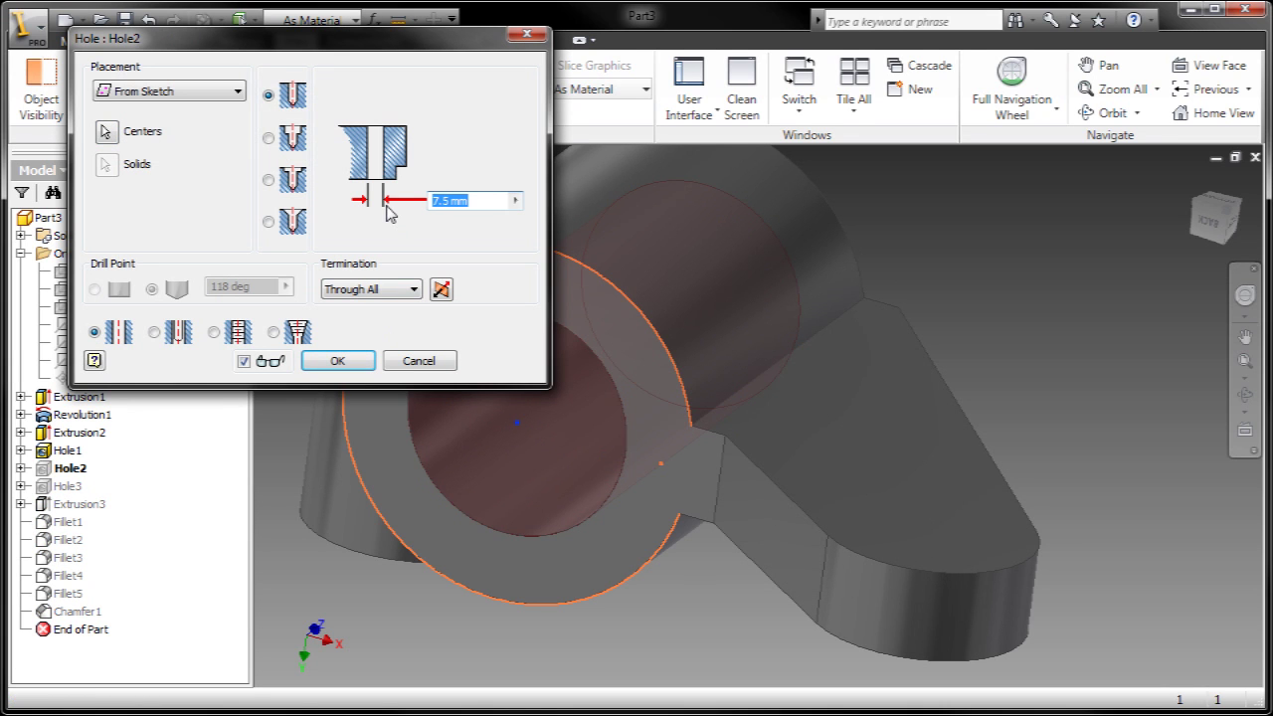
pyautogui.press('Return')
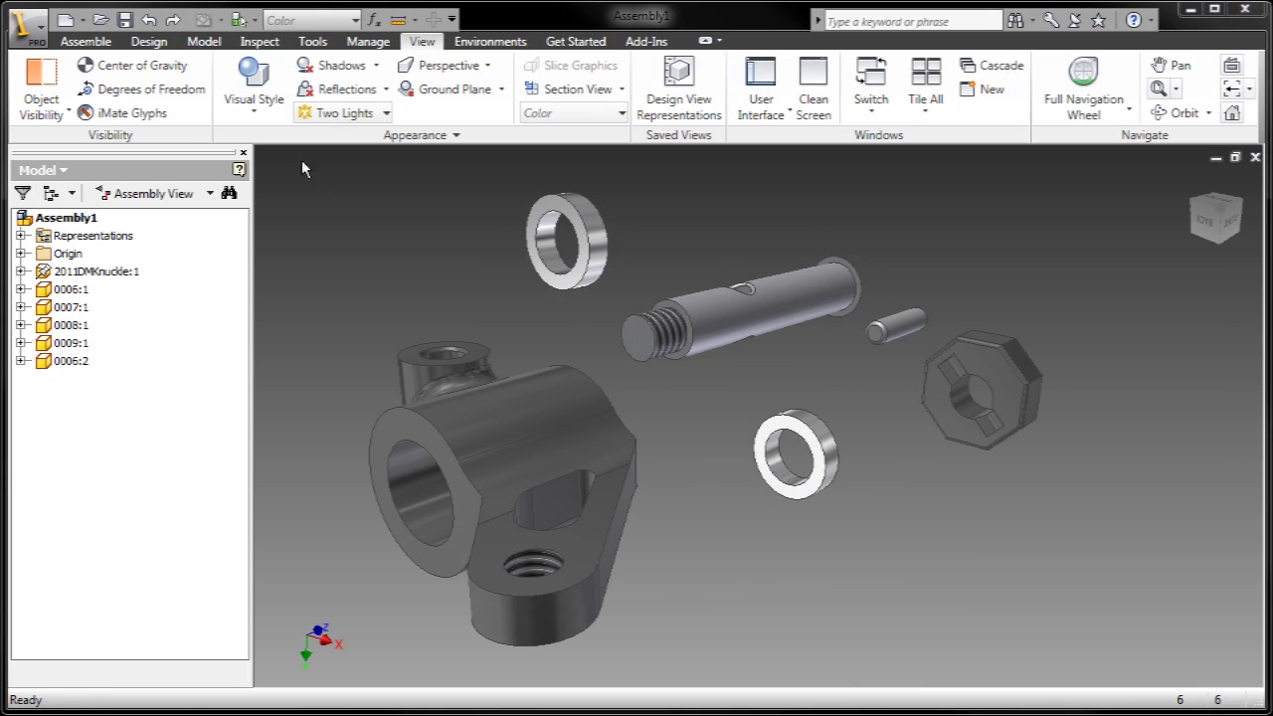
# Step: Insert the first bearing ring flush into the near end of the knuckle's main bore using the aligned Insert option
pyautogui.click(87, 41)
pyautogui.click(414, 68)
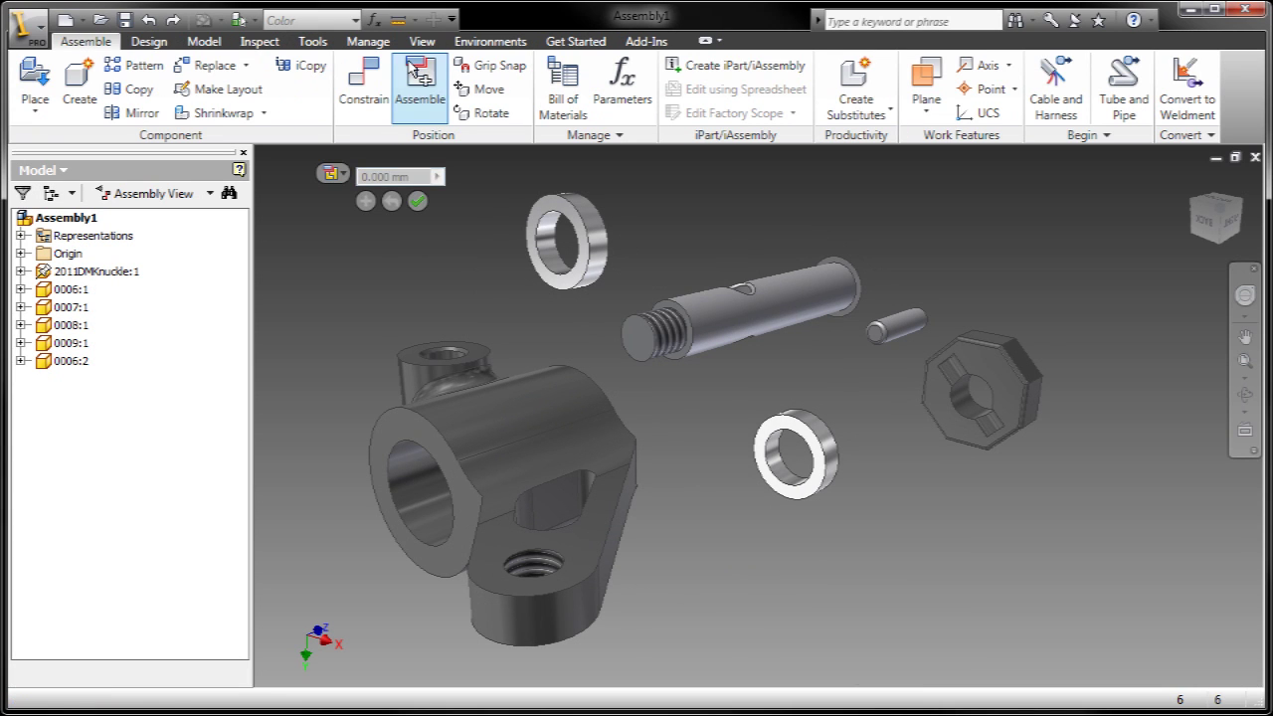
pyautogui.click(567, 239)
pyautogui.click(360, 443)
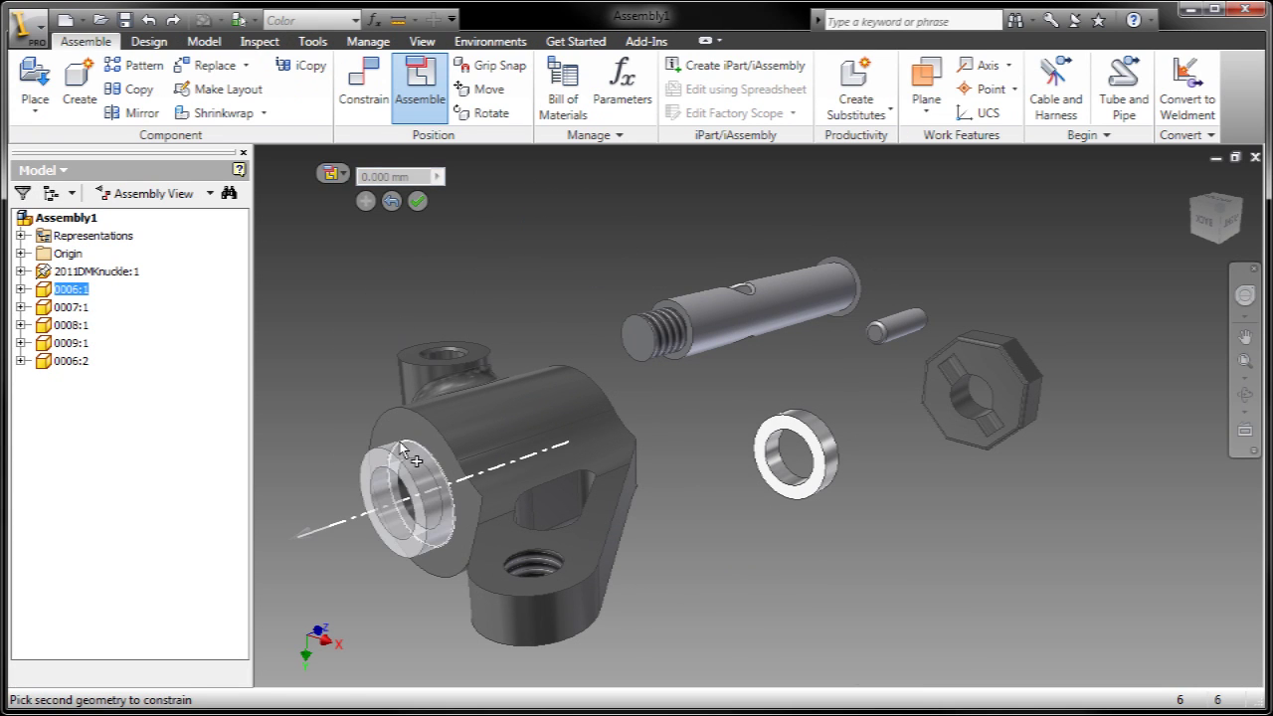
pyautogui.click(411, 406)
pyautogui.click(460, 453)
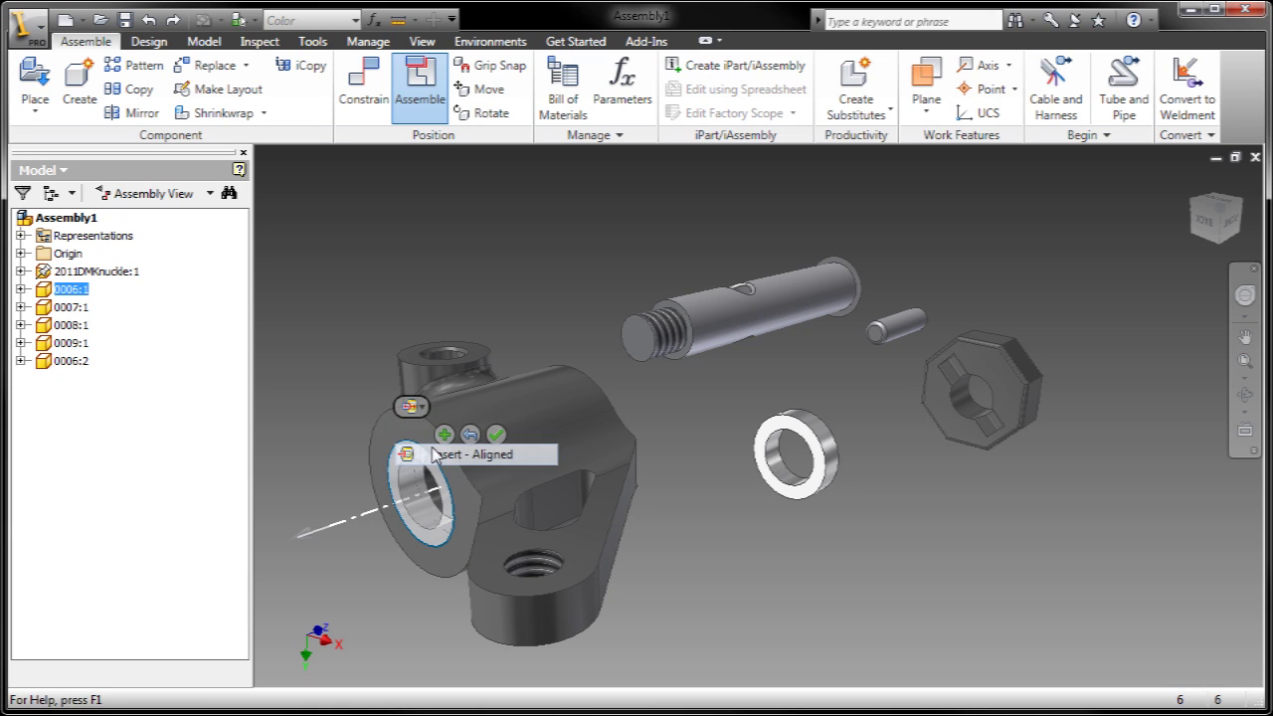
pyautogui.click(496, 434)
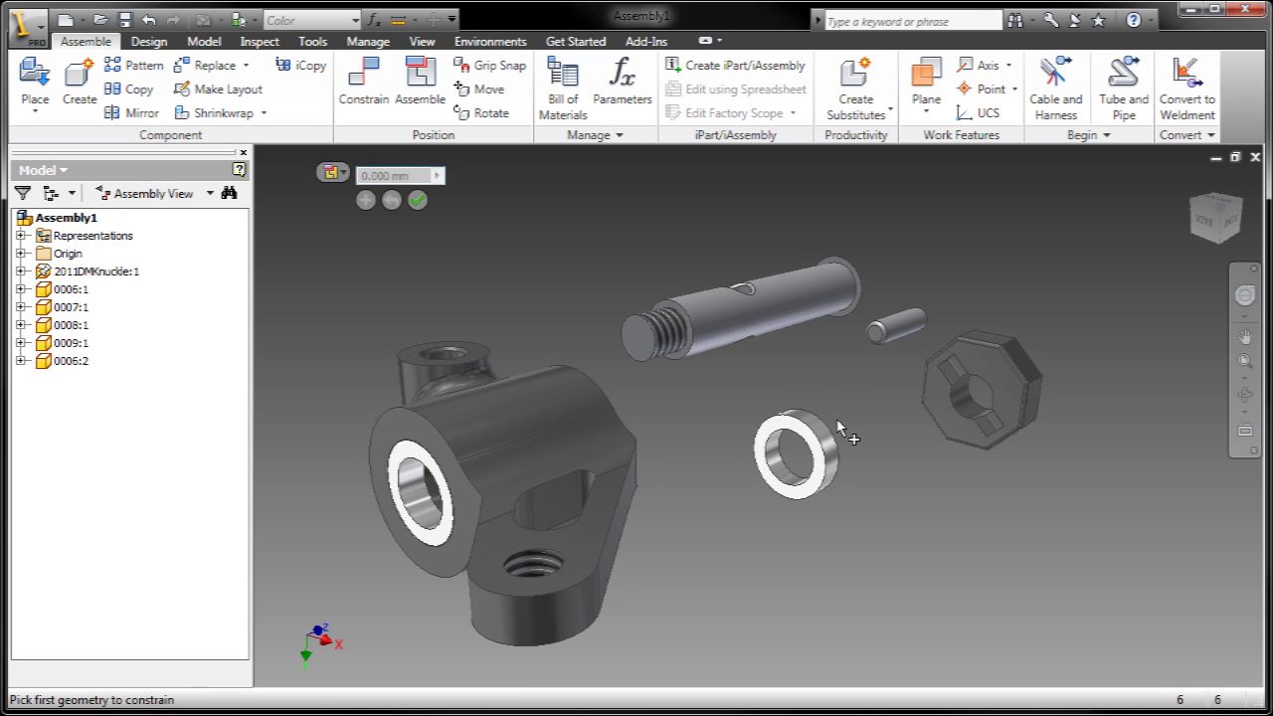
# Step: Insert the second bearing ring into the opposite end of the main bore, reversing it to sit inside with 0 mm offset
pyautogui.click(809, 442)
pyautogui.keyDown('shift'); pyautogui.moveTo(741, 477); pyautogui.dragTo(683, 445, button='middle'); pyautogui.keyUp('shift')
pyautogui.click(685, 445)
pyautogui.press('Return')
pyautogui.scroll(5, 685, 444)
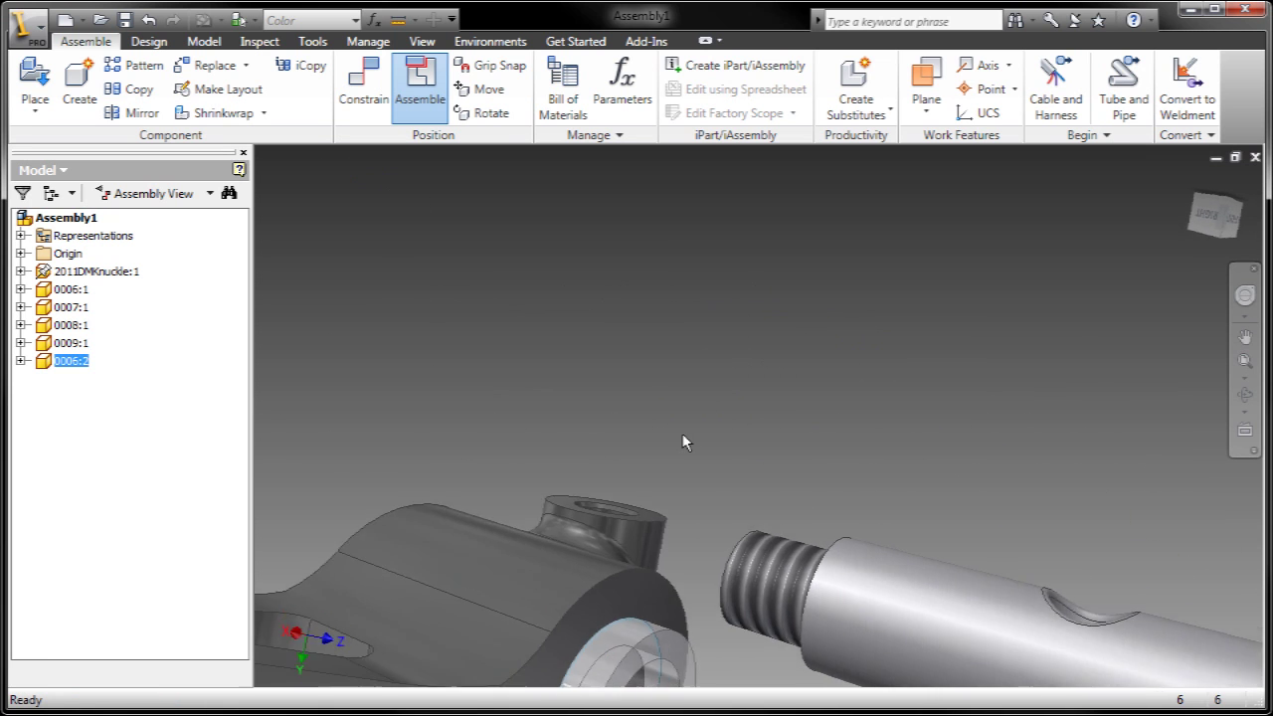
pyautogui.moveTo(690, 582); pyautogui.dragTo(683, 441, button='middle')
pyautogui.scroll(-1, 683, 443)
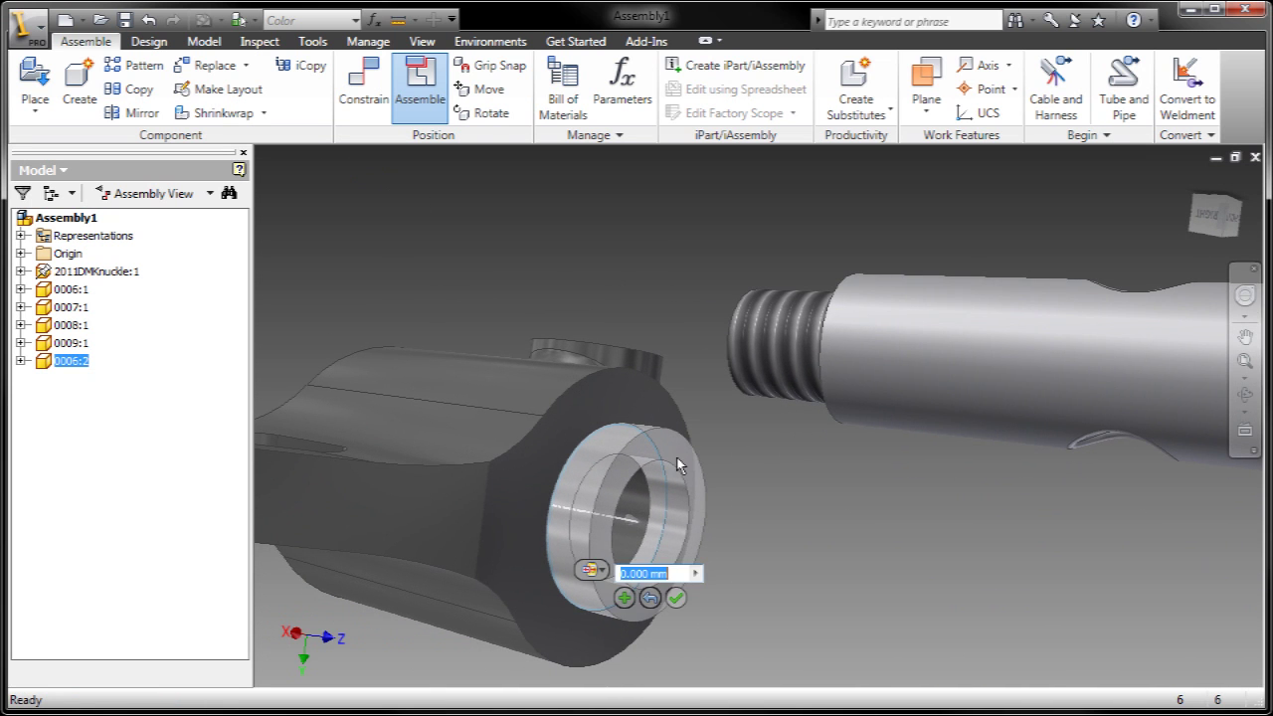
pyautogui.click(603, 572)
pyautogui.click(655, 608)
pyautogui.click(675, 597)
# Step: Insert the axle through the bearings, seating its head against the near bearing with 0 mm offset
pyautogui.keyDown('shift'); pyautogui.moveTo(682, 603); pyautogui.dragTo(1047, 416, button='middle'); pyautogui.keyUp('shift')
pyautogui.rightClick(1046, 416)
pyautogui.click(1104, 429)
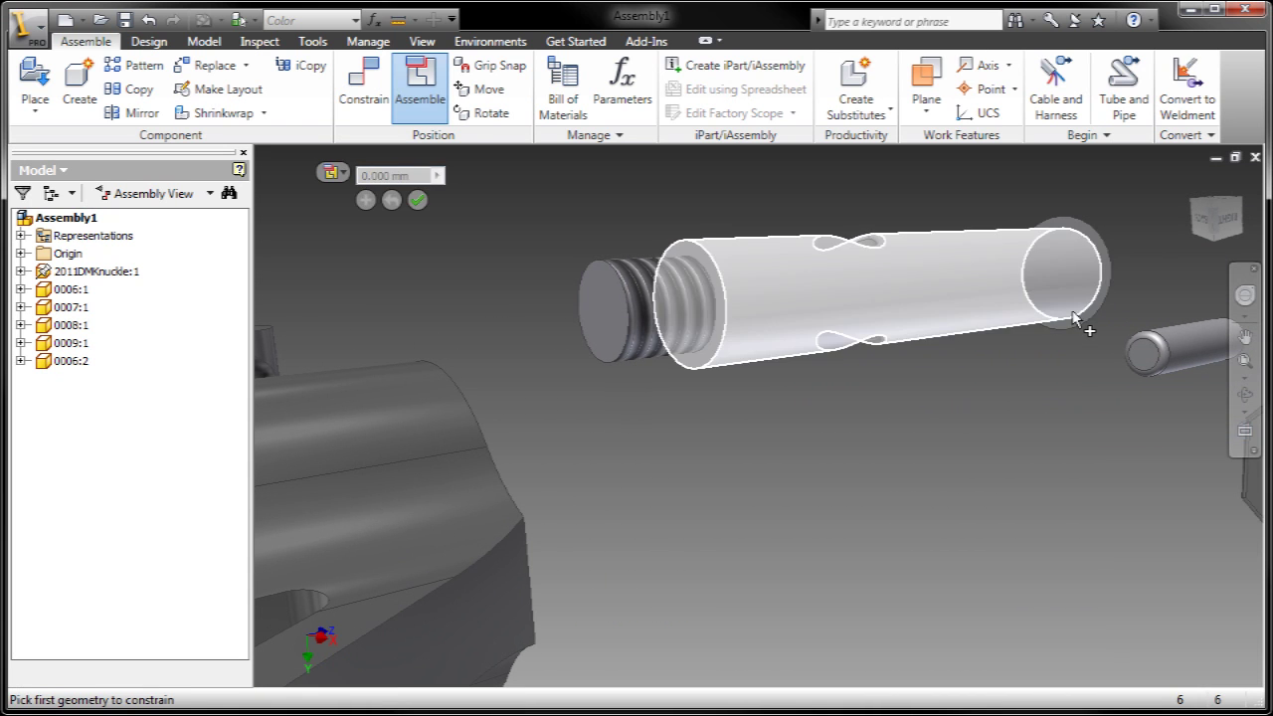
pyautogui.click(1079, 323)
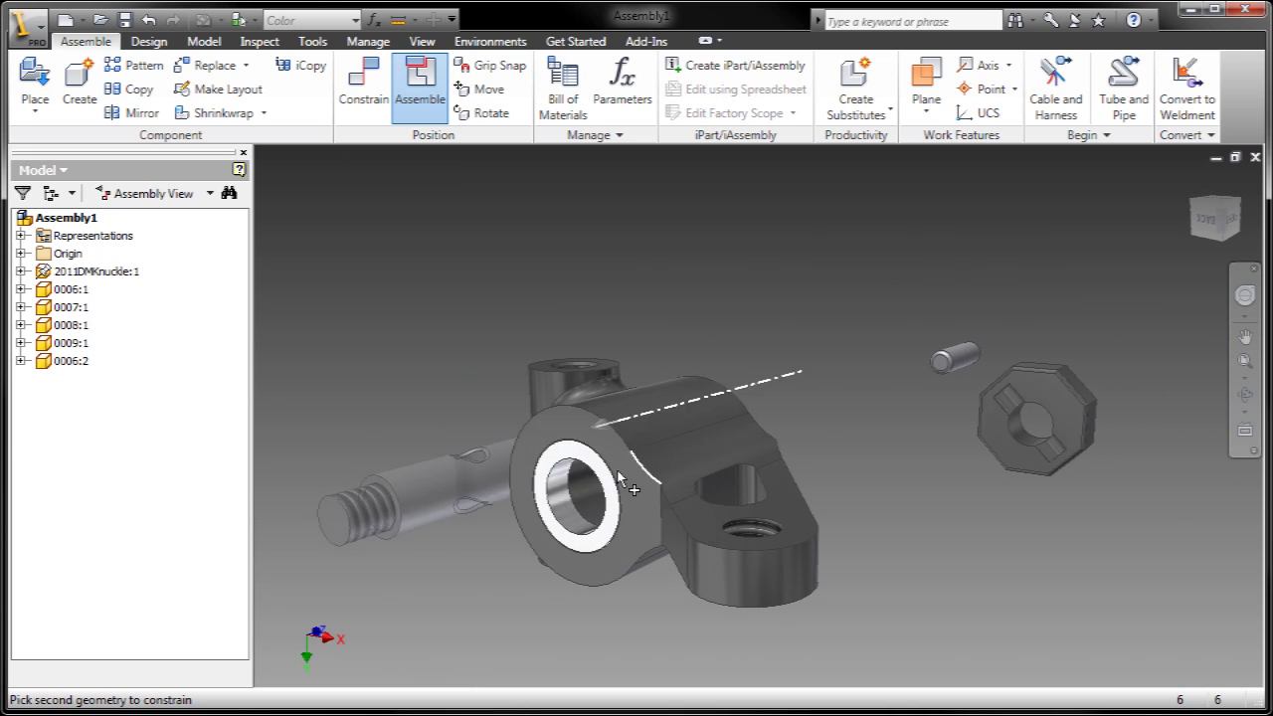
pyautogui.click(609, 487)
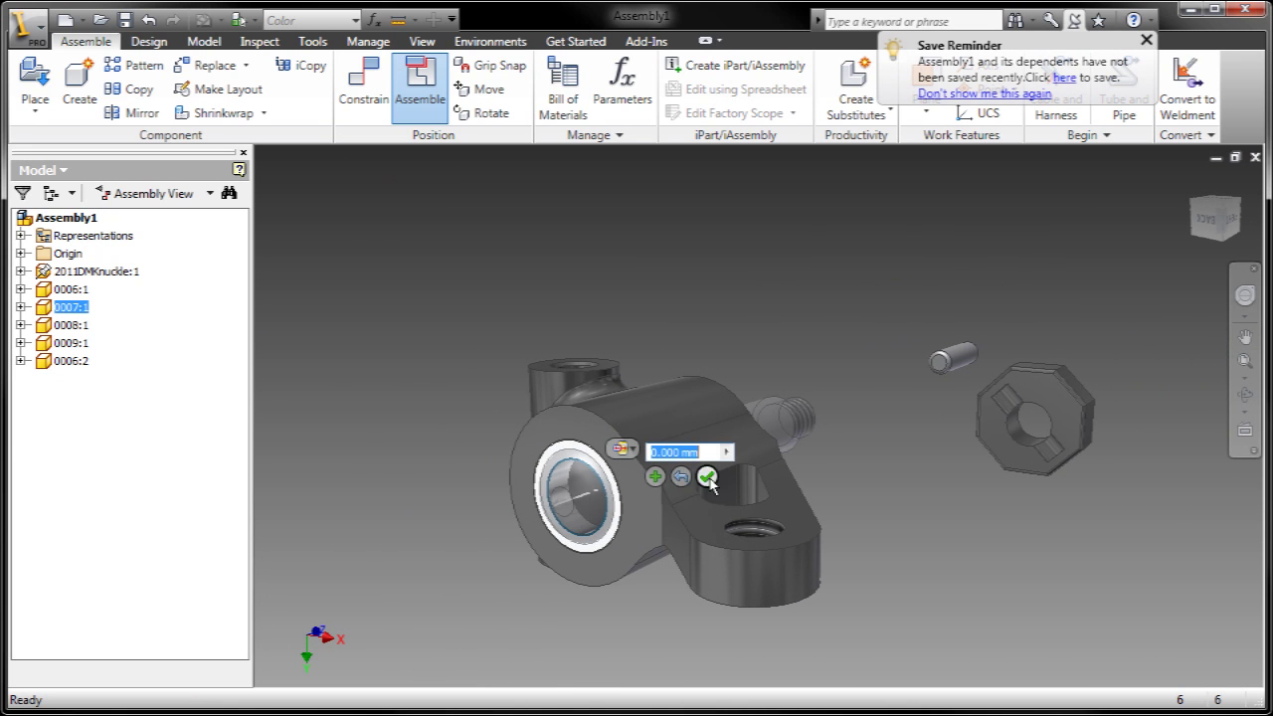
pyautogui.click(705, 477)
# Step: Edit the axle part in place to add a work axis through its cross hole, and return to the assembly
pyautogui.keyDown('shift'); pyautogui.moveTo(776, 468); pyautogui.dragTo(925, 369, button='middle'); pyautogui.keyUp('shift')
pyautogui.doubleClick(712, 406)
pyautogui.click(748, 70)
pyautogui.click(657, 394)
pyautogui.rightClick(739, 310)
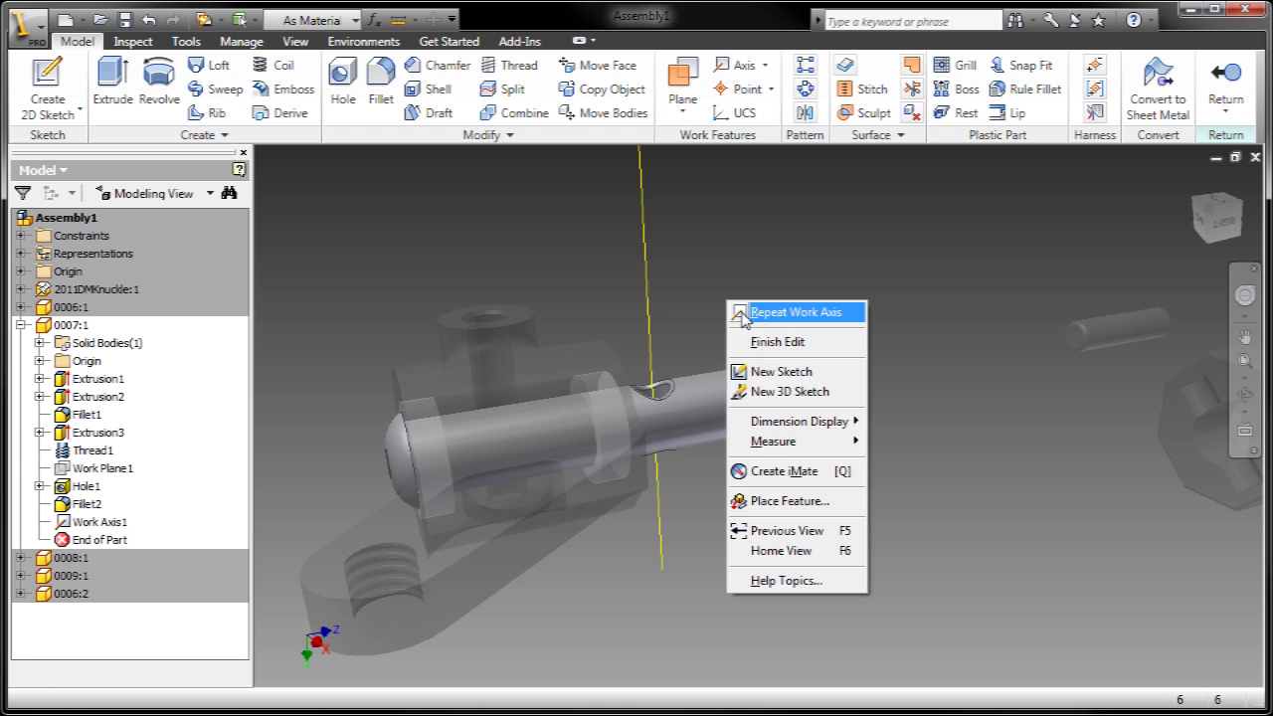
pyautogui.click(776, 343)
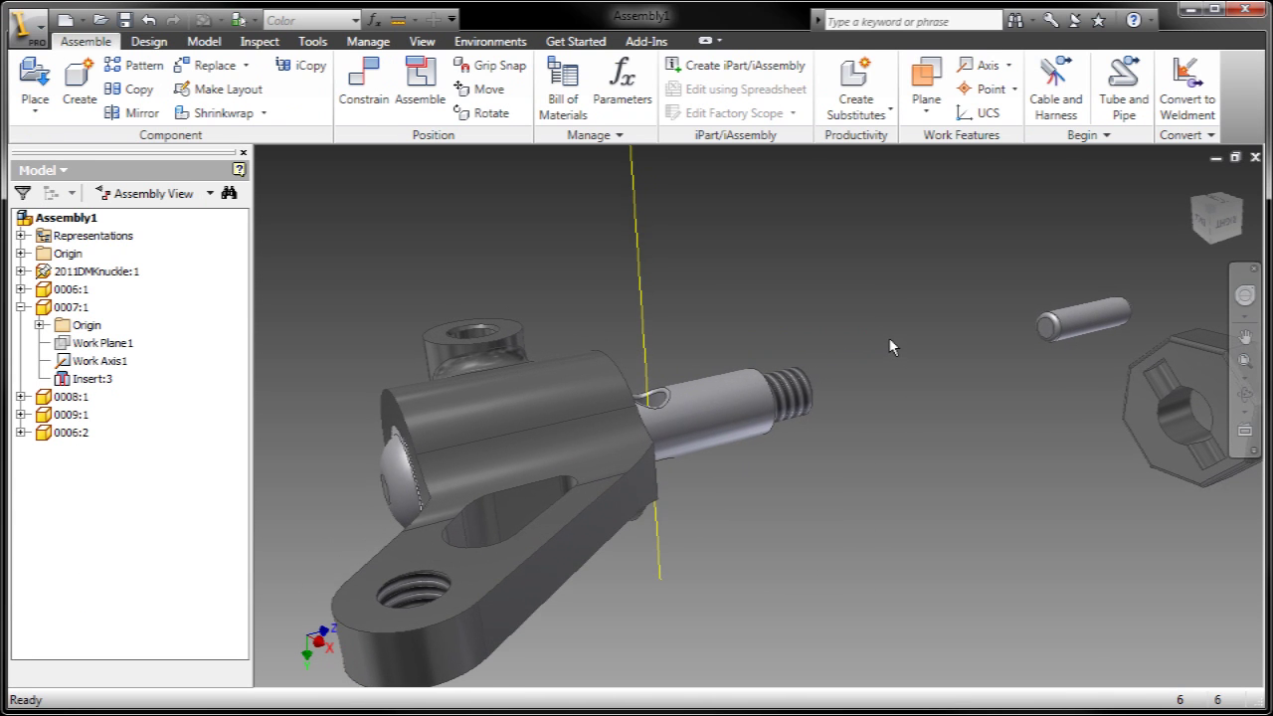
# Step: Mate the pin's centreline to the axle's cross-hole work axis and slide the pin down into the hole
pyautogui.click(413, 64)
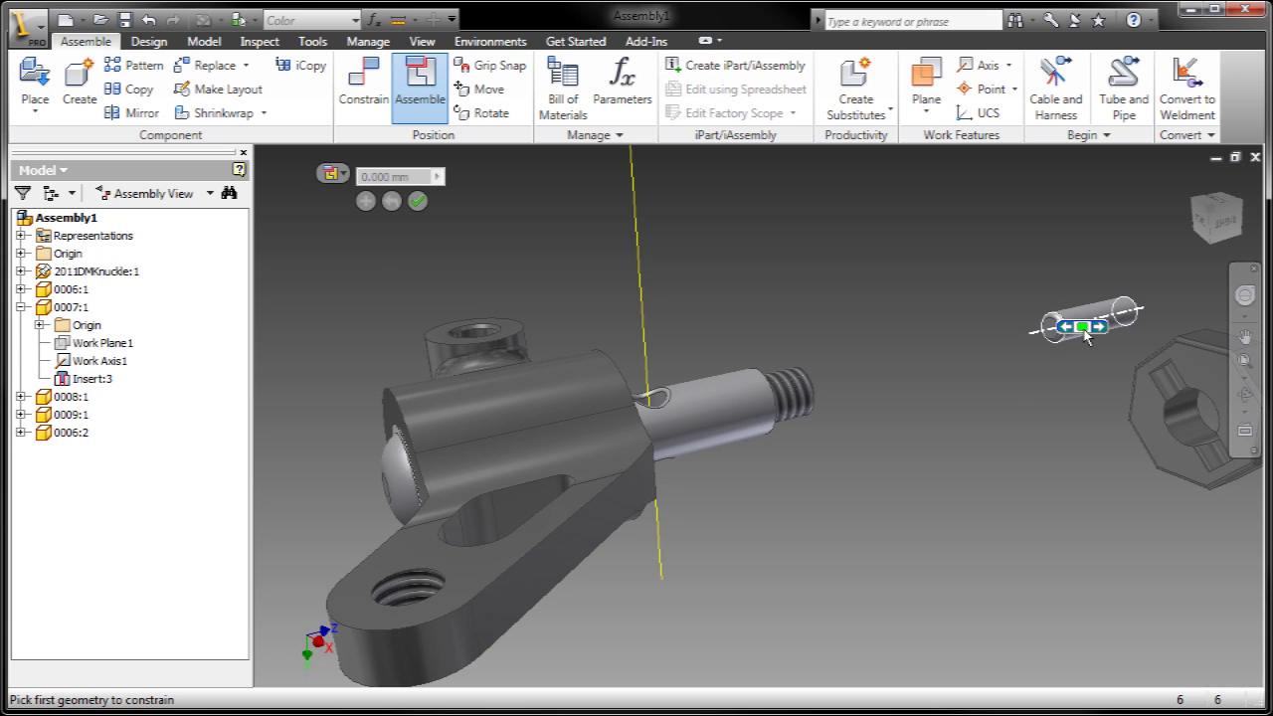
pyautogui.click(1084, 334)
pyautogui.click(648, 361)
pyautogui.press('Return')
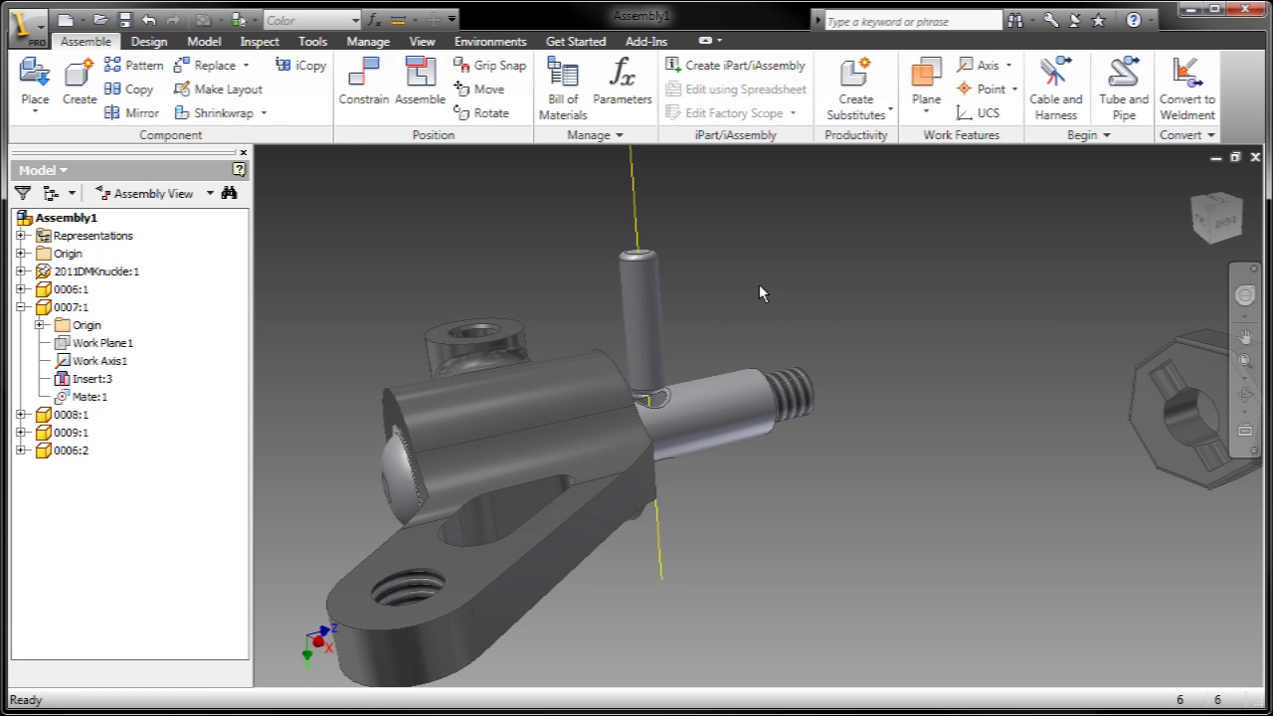
pyautogui.moveTo(651, 337); pyautogui.dragTo(660, 399)
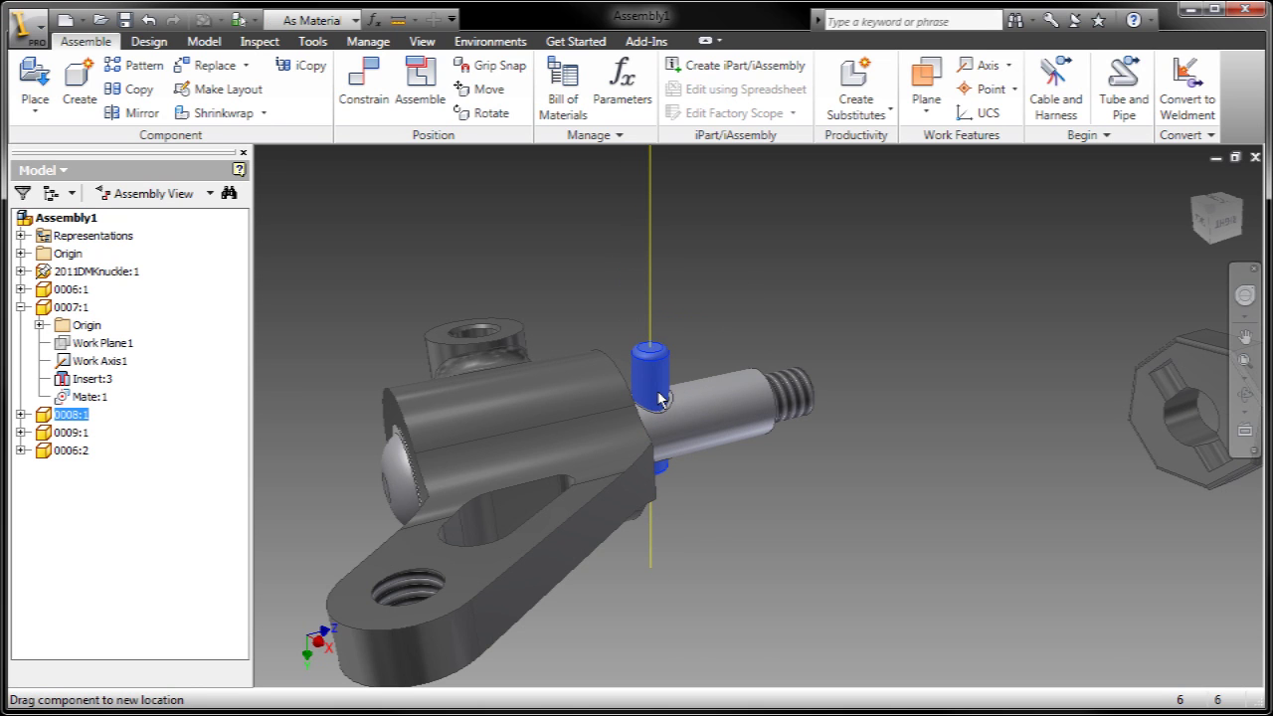
# Step: Mate the nut's bore axis to the axle's centreline with 0 mm offset, and constrain the nut's slot onto the pin
pyautogui.moveTo(819, 287); pyautogui.dragTo(762, 255, button='middle')
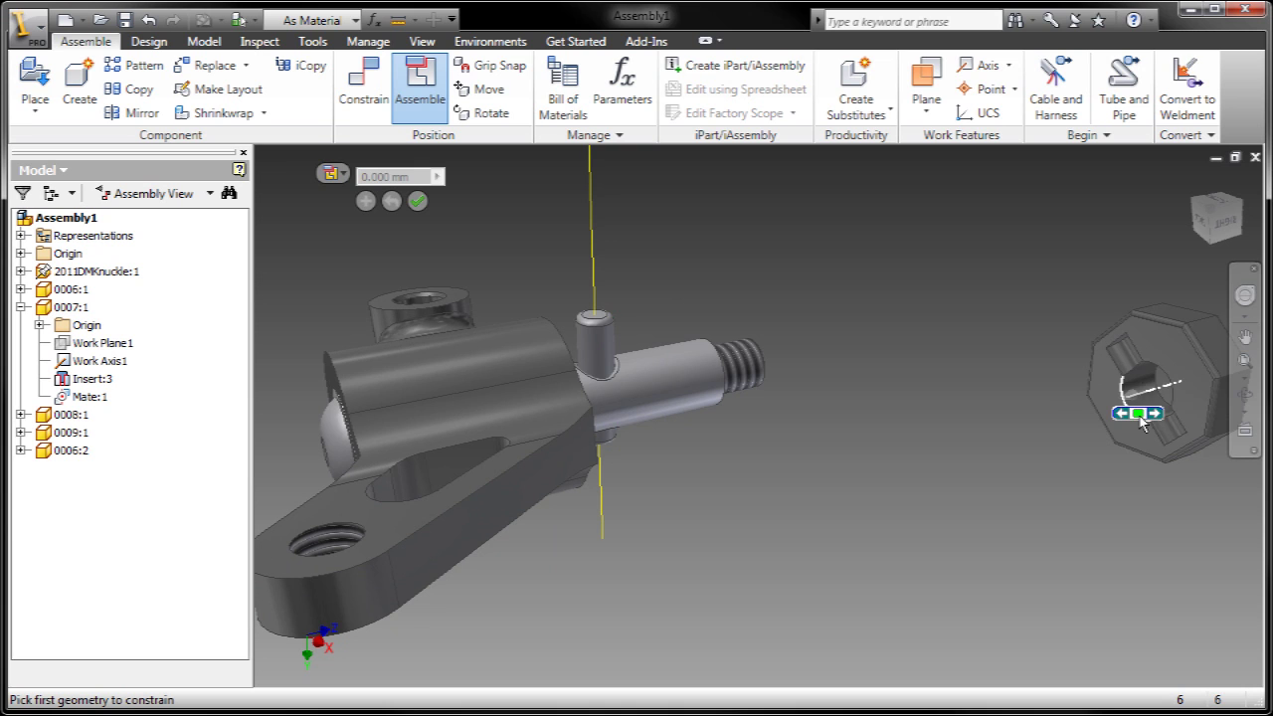
pyautogui.click(1139, 414)
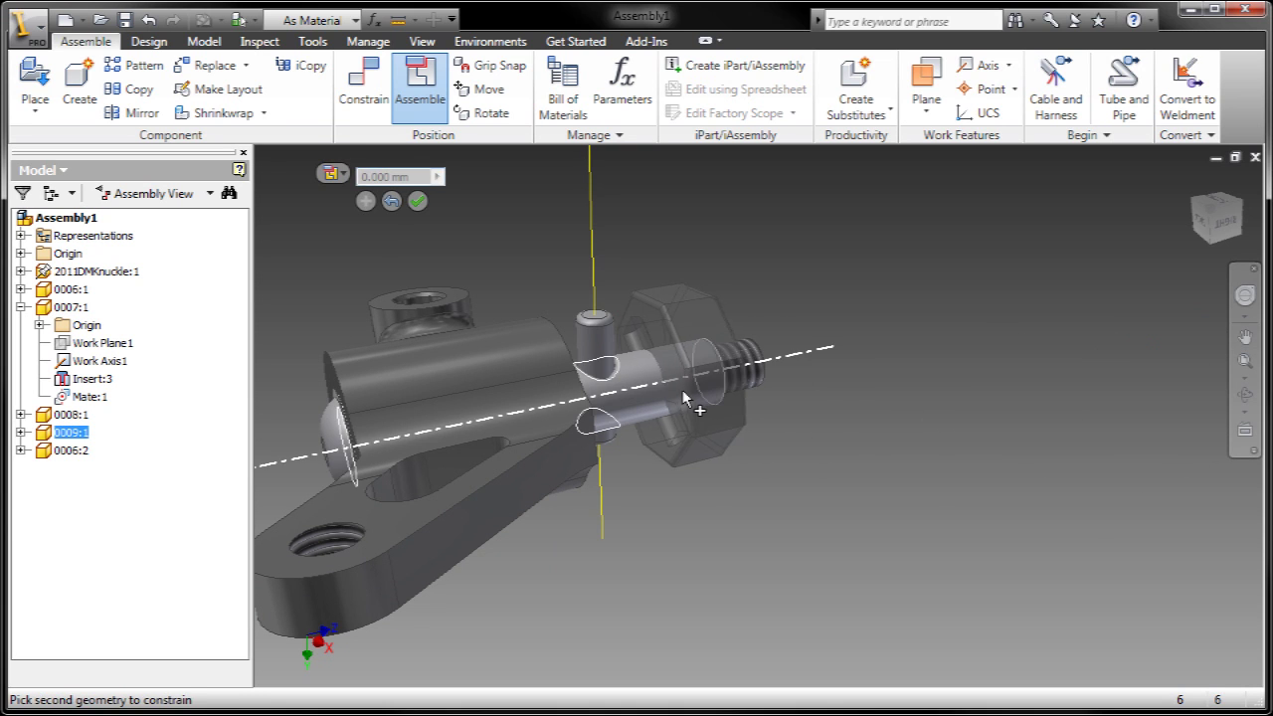
pyautogui.click(683, 394)
pyautogui.scroll(-3, 637, 380)
pyautogui.moveTo(638, 383); pyautogui.dragTo(801, 374, button='middle')
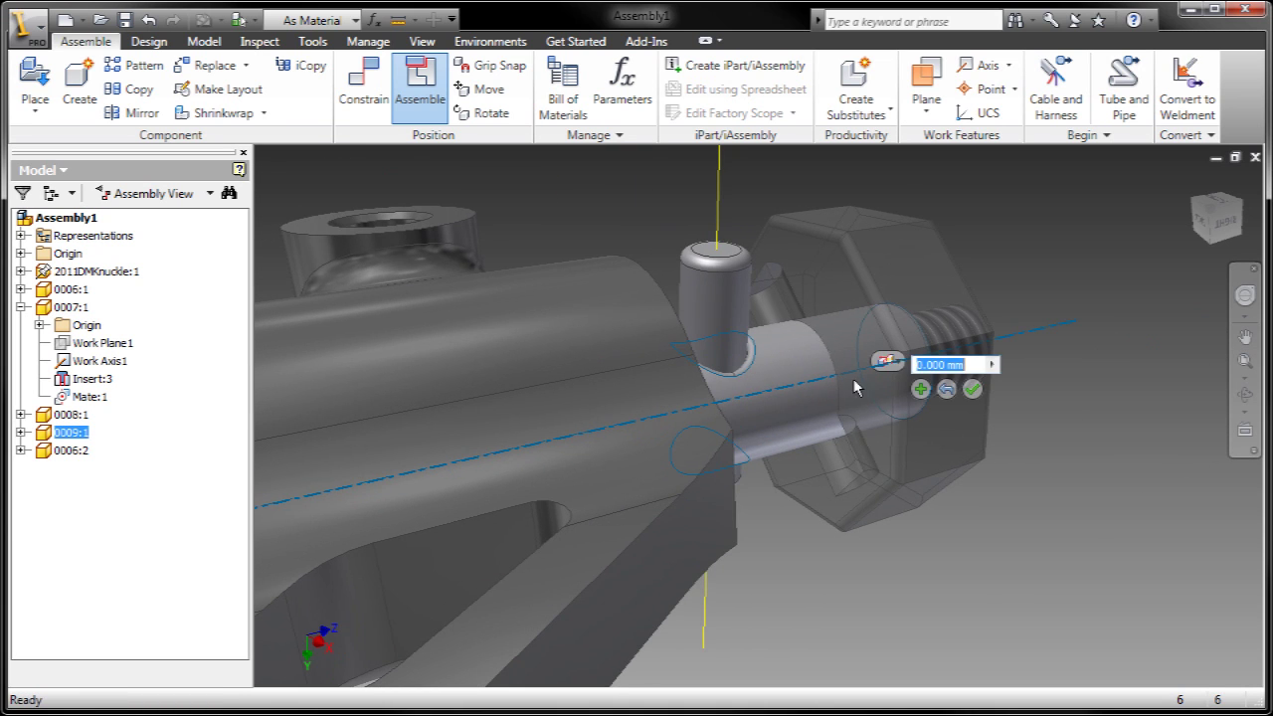
pyautogui.click(921, 390)
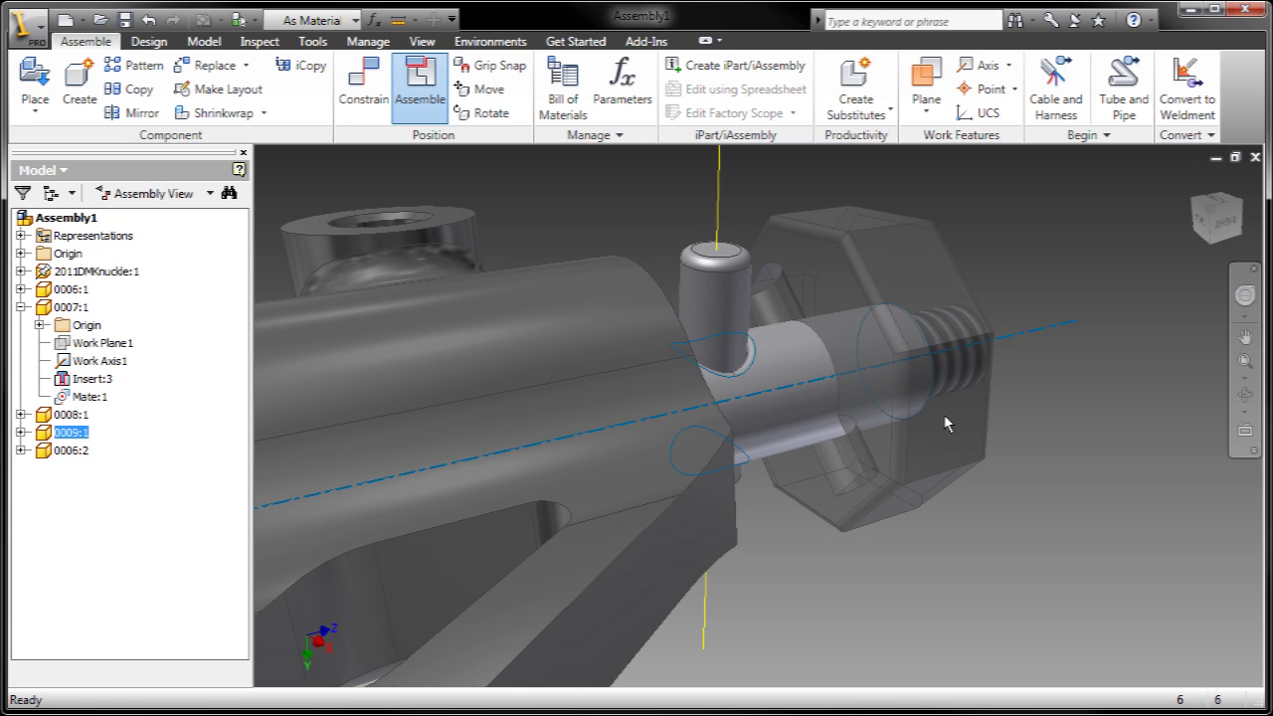
pyautogui.moveTo(993, 487); pyautogui.dragTo(993, 484, button='middle')
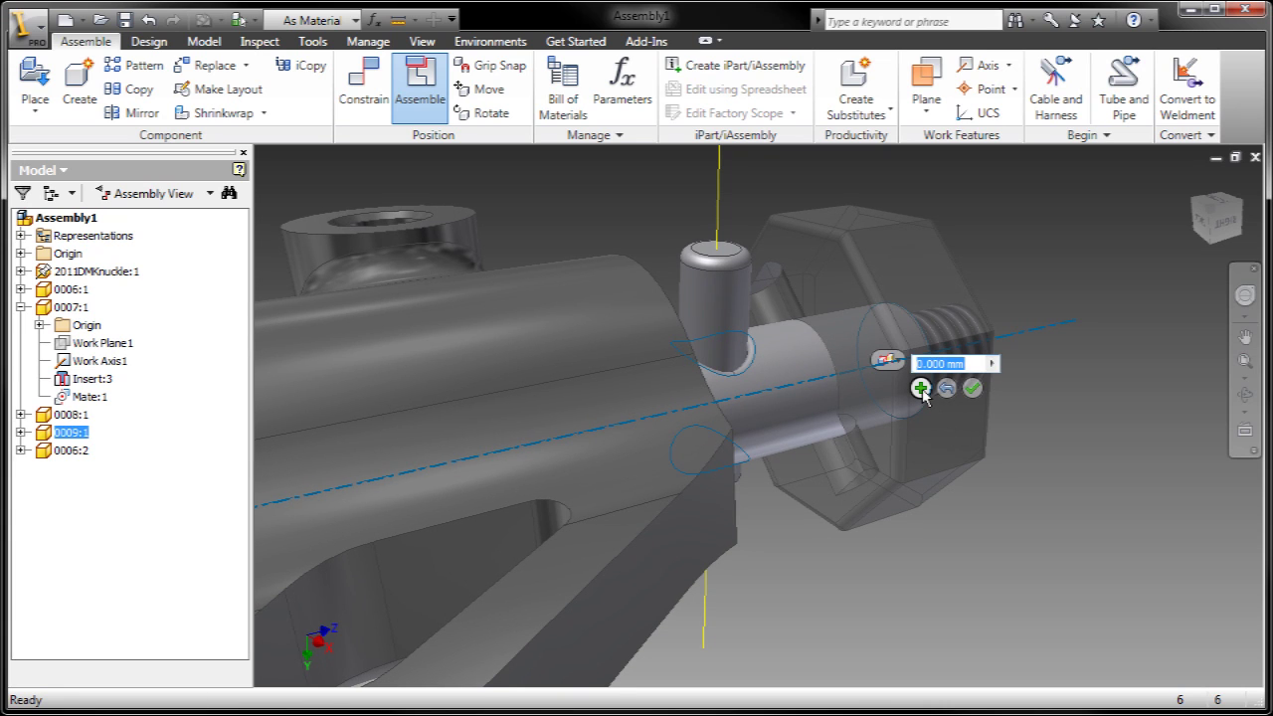
pyautogui.click(921, 389)
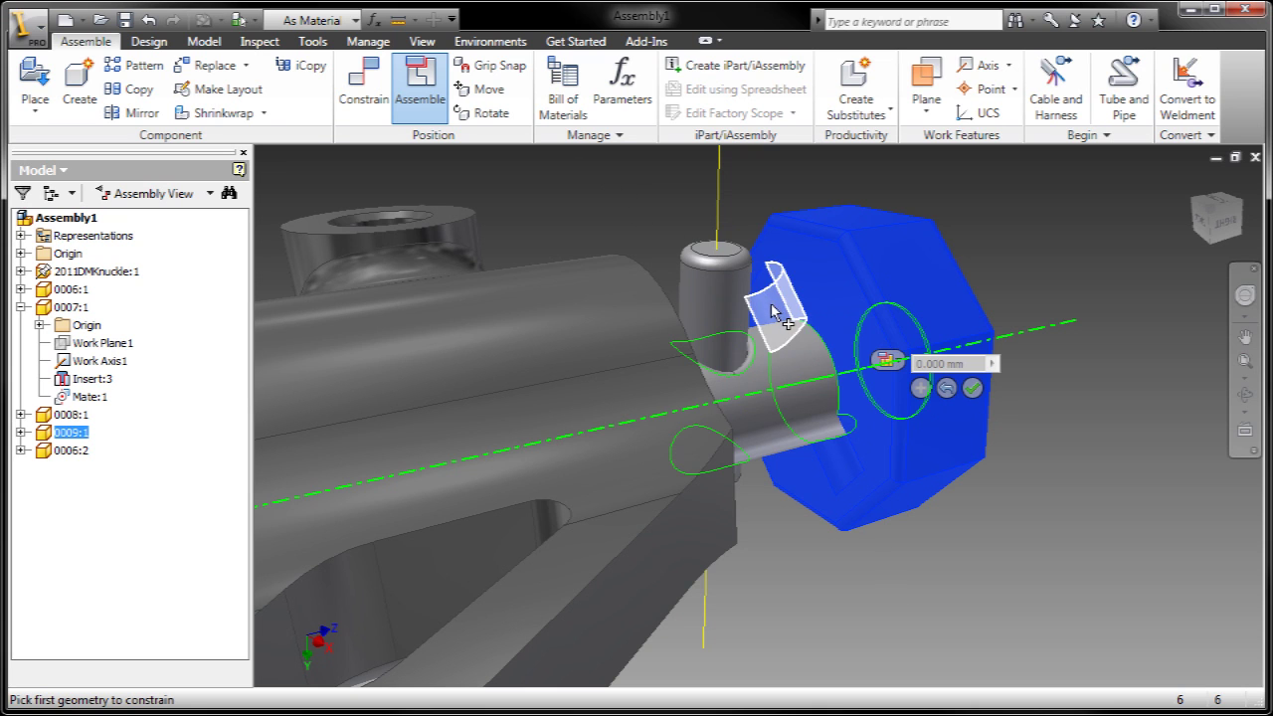
pyautogui.click(773, 309)
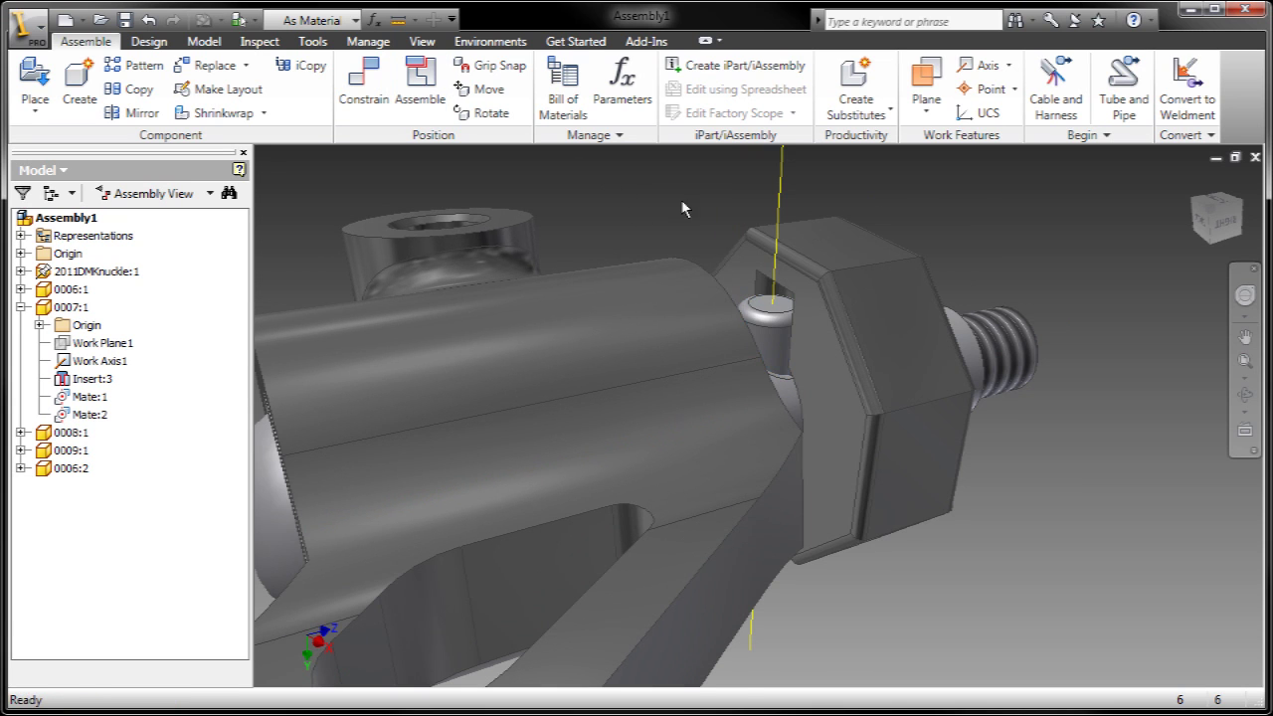
# Step: Mate the pin's end face to the end of the nut's slot with 0 mm offset
pyautogui.click(419, 90)
pyautogui.scroll(-3, 796, 320)
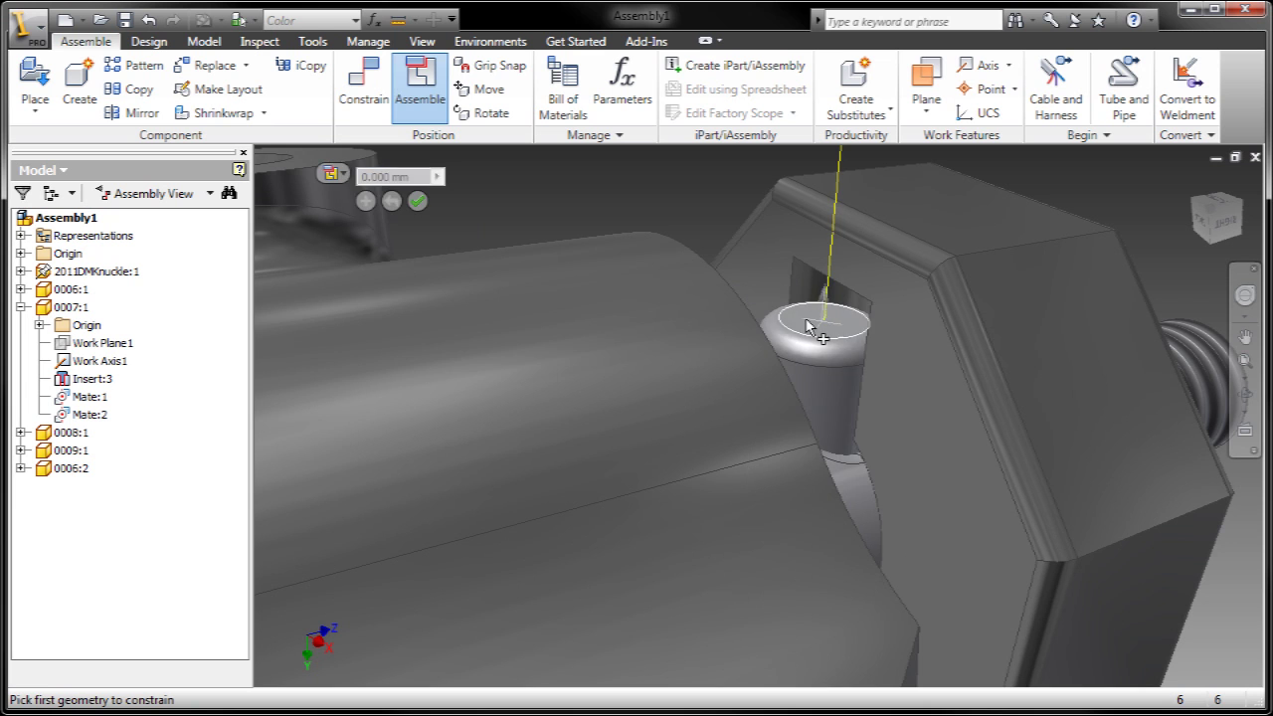
pyautogui.click(814, 324)
pyautogui.keyDown('shift'); pyautogui.moveTo(815, 327); pyautogui.dragTo(898, 450, button='middle'); pyautogui.keyUp('shift')
pyautogui.click(898, 453)
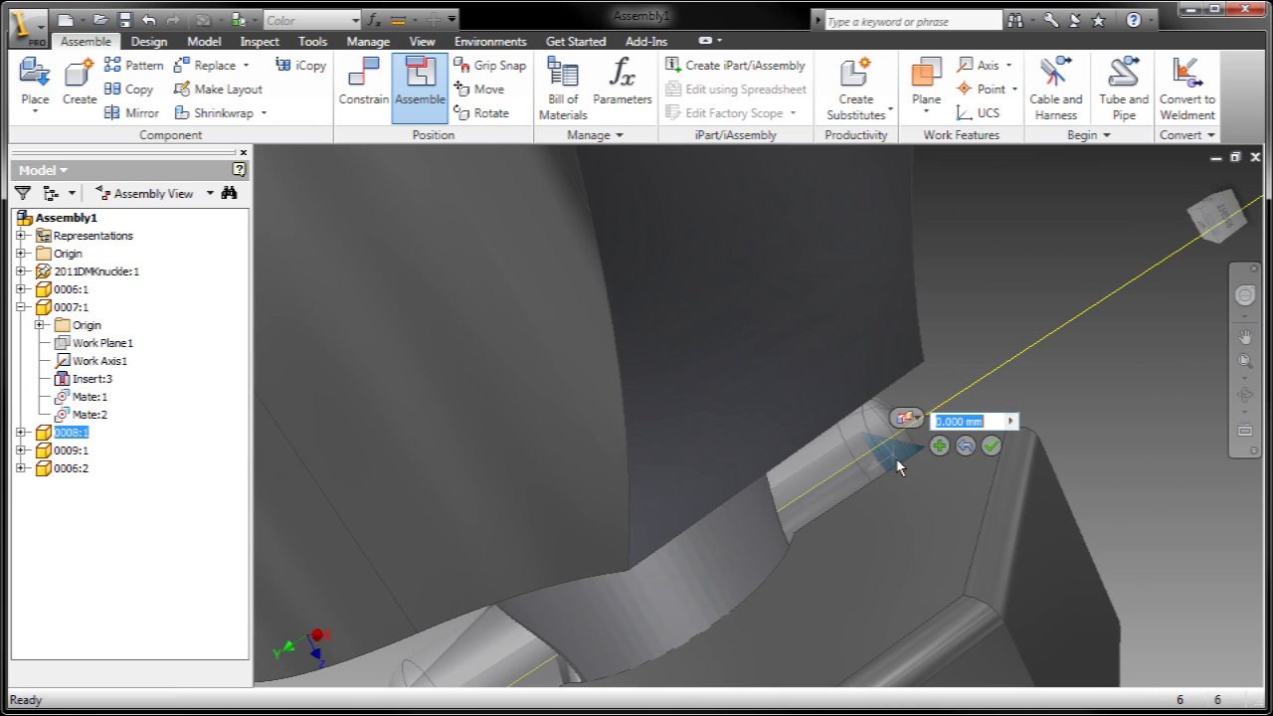
pyautogui.click(992, 446)
# Step: Hide the cross-hole work axis and turn the nut about the axle to check the assembly's motion
pyautogui.scroll(3, 986, 455)
pyautogui.keyDown('shift'); pyautogui.moveTo(986, 455); pyautogui.dragTo(836, 418, button='middle'); pyautogui.keyUp('shift')
pyautogui.scroll(3, 775, 285)
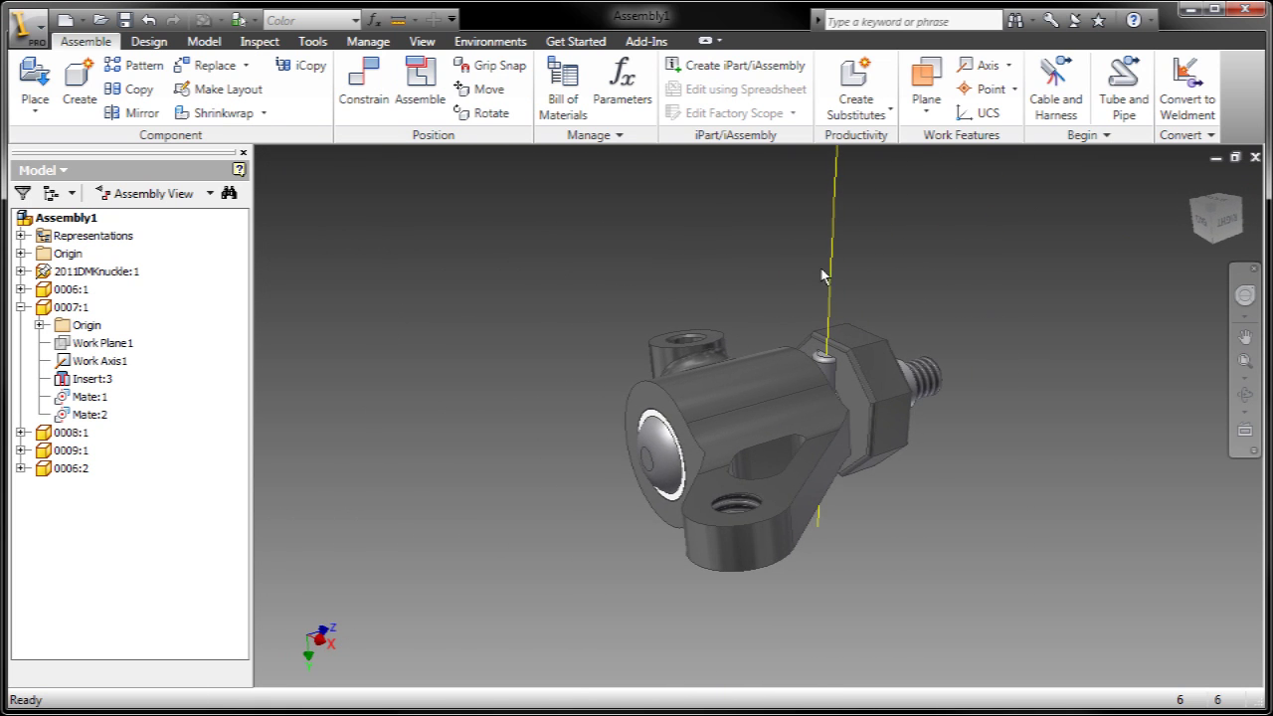
pyautogui.keyDown('shift'); pyautogui.moveTo(832, 273); pyautogui.dragTo(756, 289, button='middle'); pyautogui.keyUp('shift')
pyautogui.scroll(-2, 867, 508)
pyautogui.keyDown('shift'); pyautogui.moveTo(849, 500); pyautogui.dragTo(910, 457, button='middle'); pyautogui.keyUp('shift')
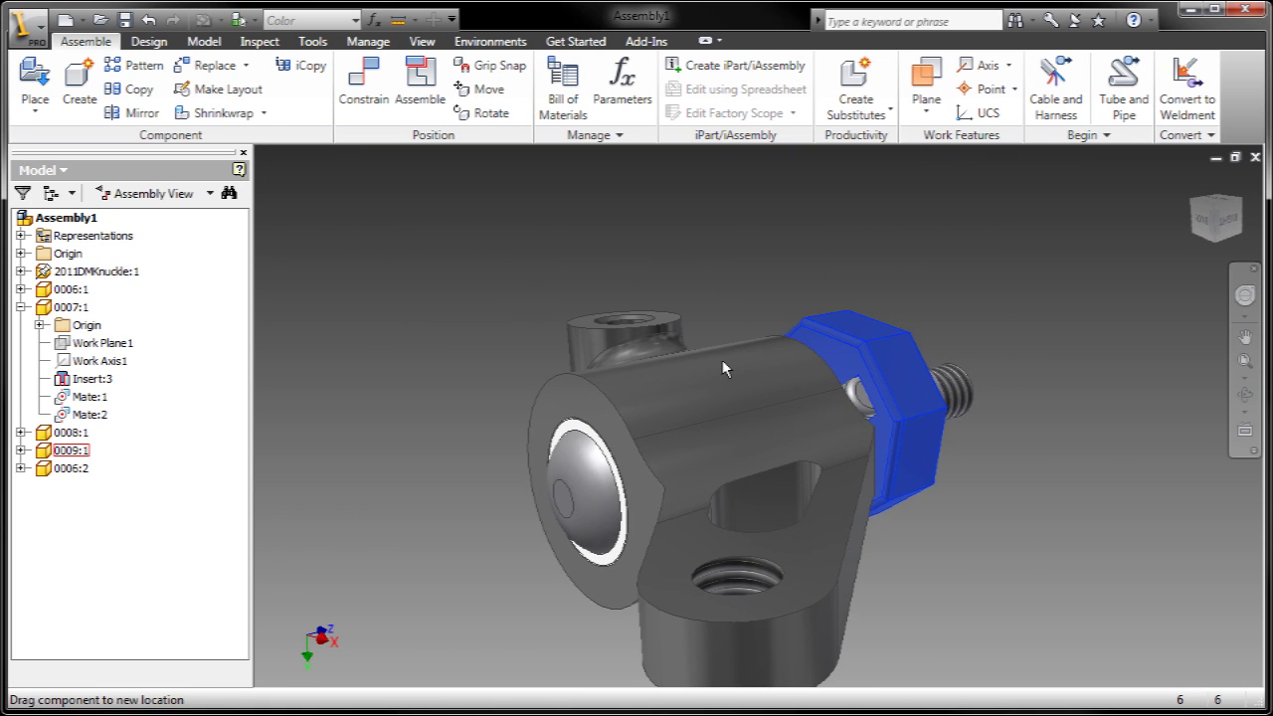